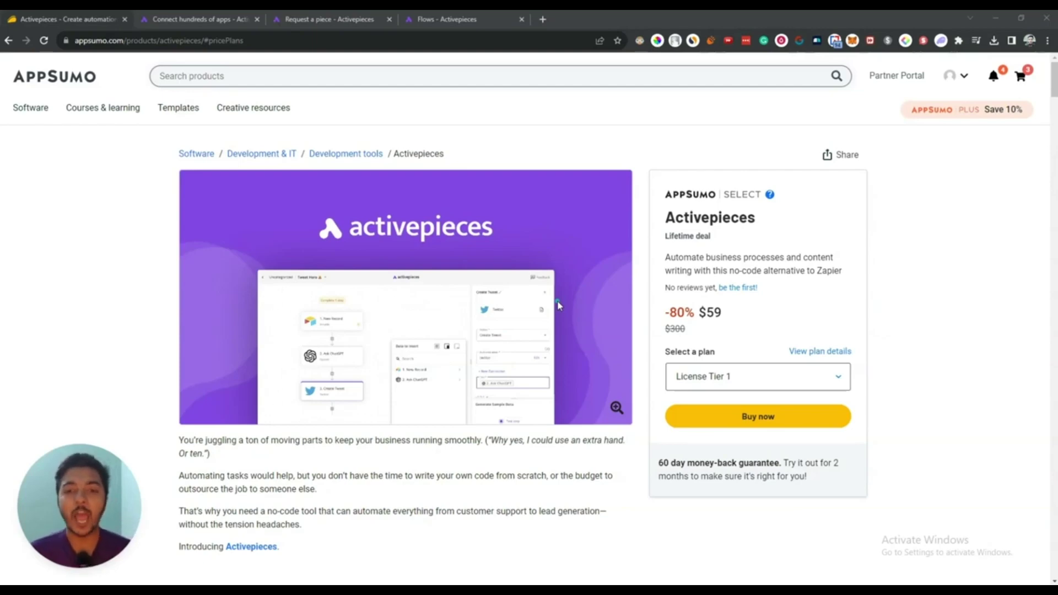
- Review the Activepieces lifetime deal page on AppSumo, including its summary, intended audience, alternatives and integrations
double_click(702, 220)
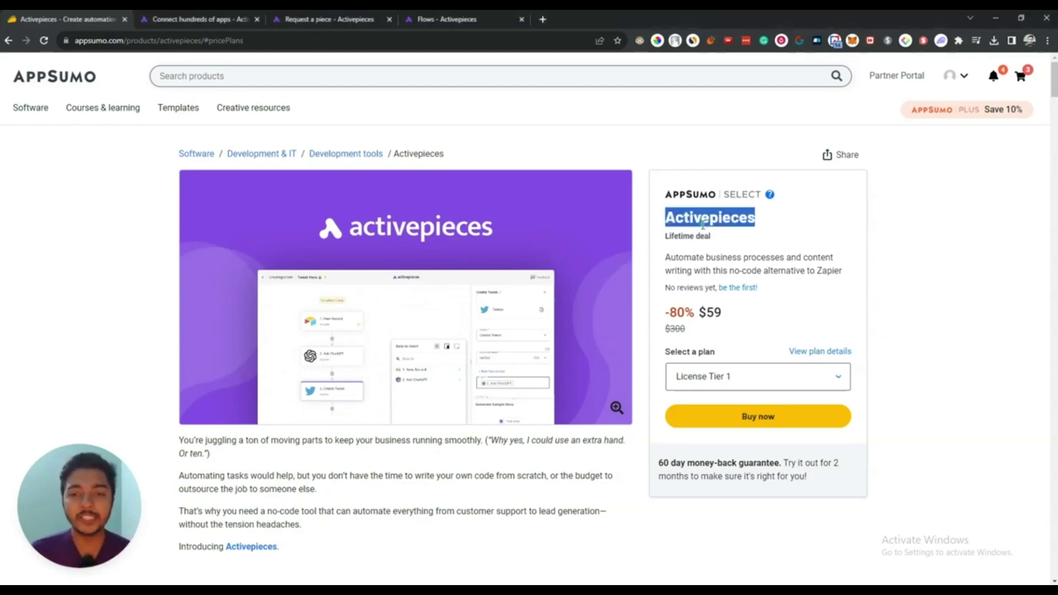
click(712, 255)
scroll(712, 255, down, 9)
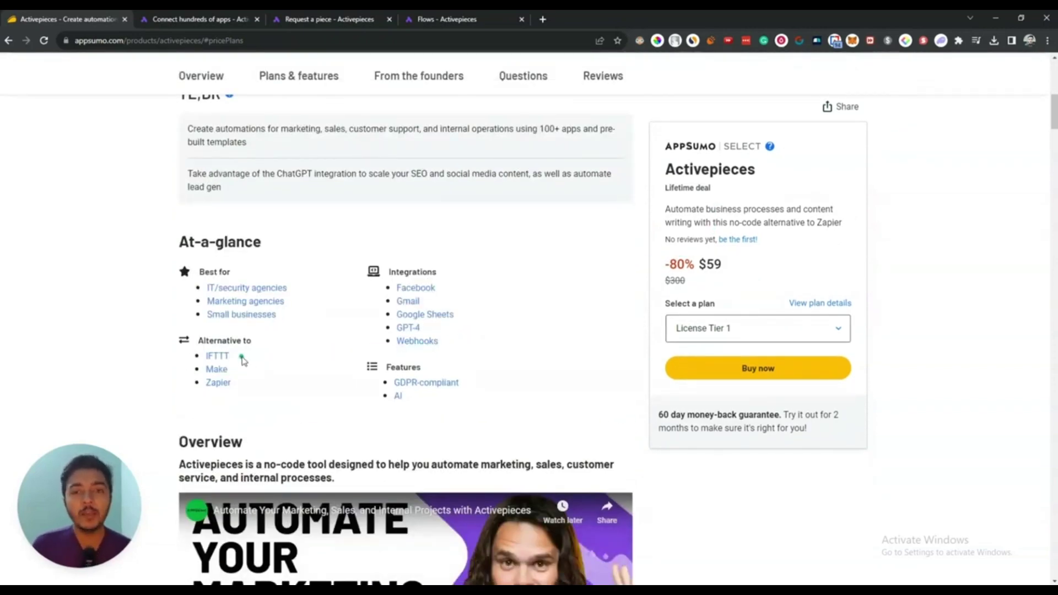
scroll(242, 359, up, 9)
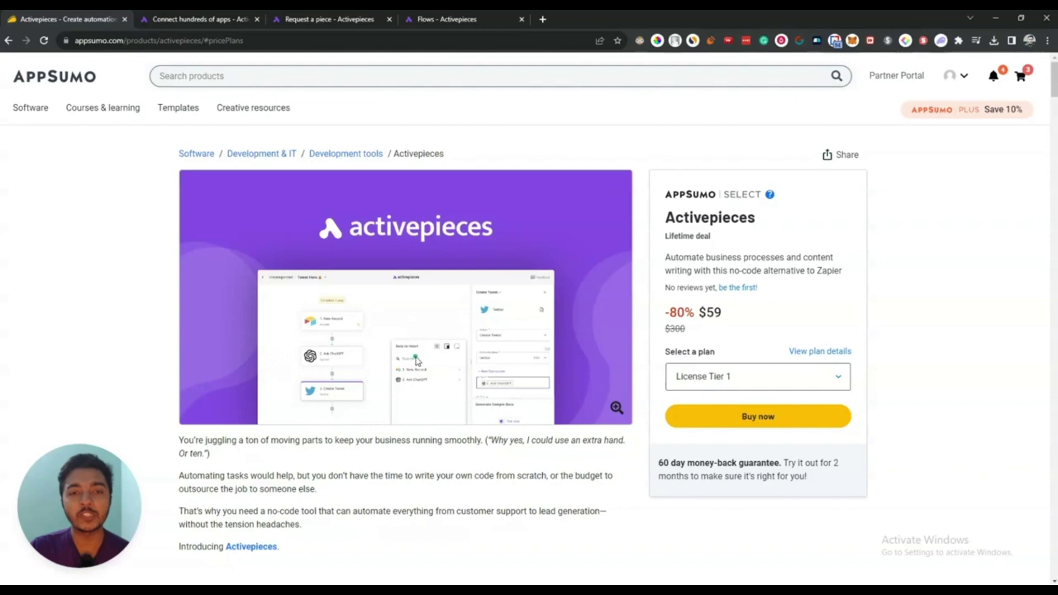
scroll(418, 361, down, 6)
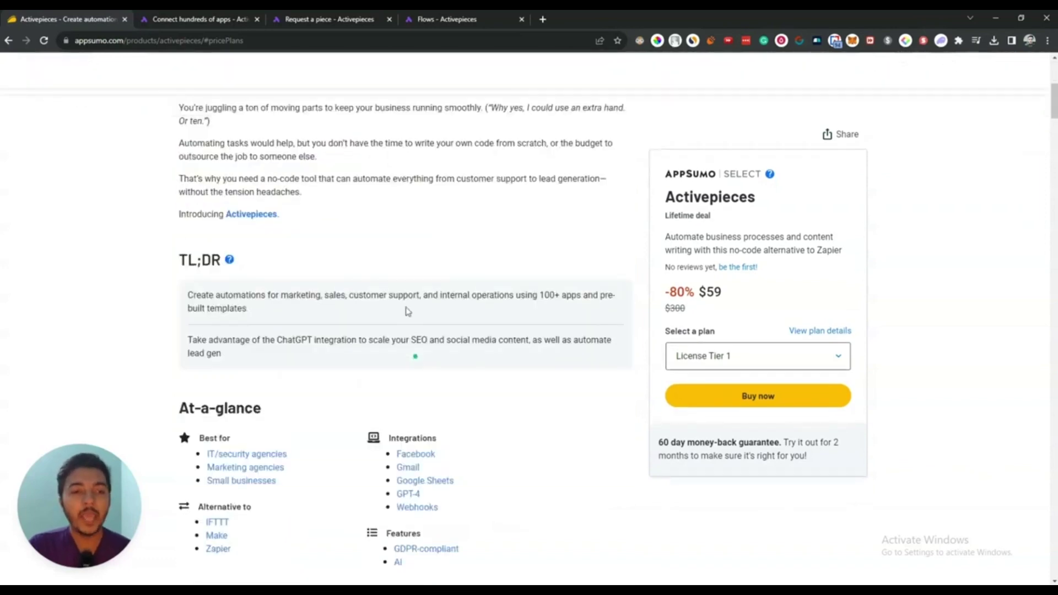
- Go to the deal's plans and features and examine License Tier 1's price, connections, sync time and monthly task allowance
click(302, 84)
scroll(371, 277, down, 3)
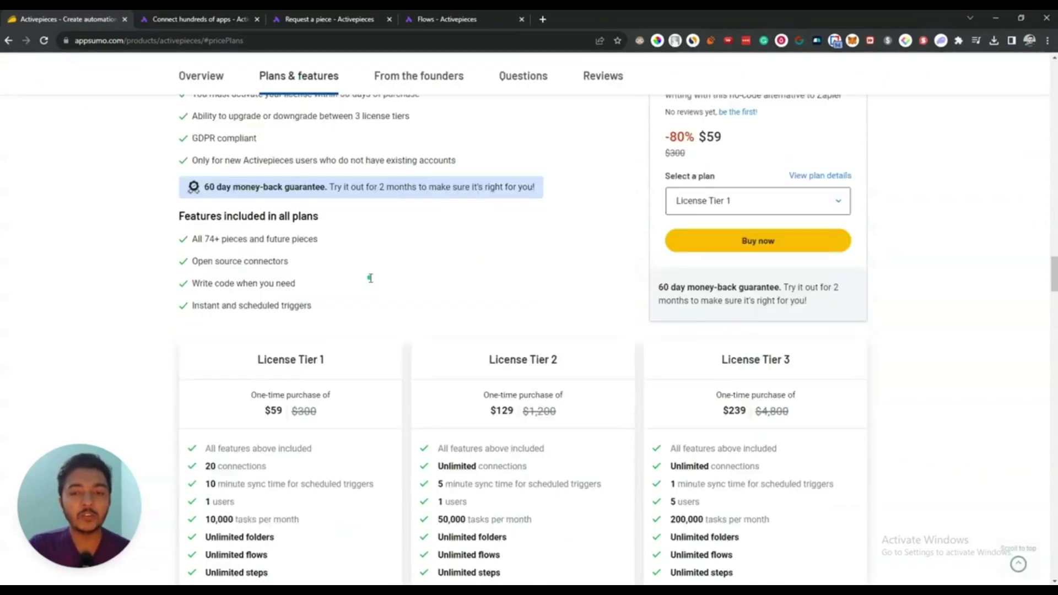
scroll(370, 282, down, 4)
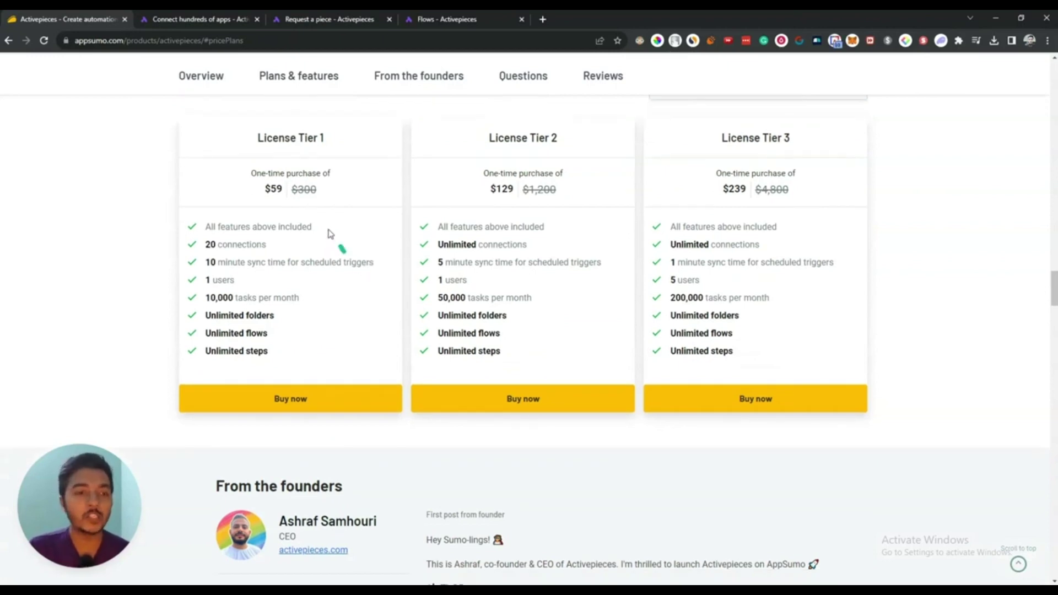
scroll(329, 234, up, 1)
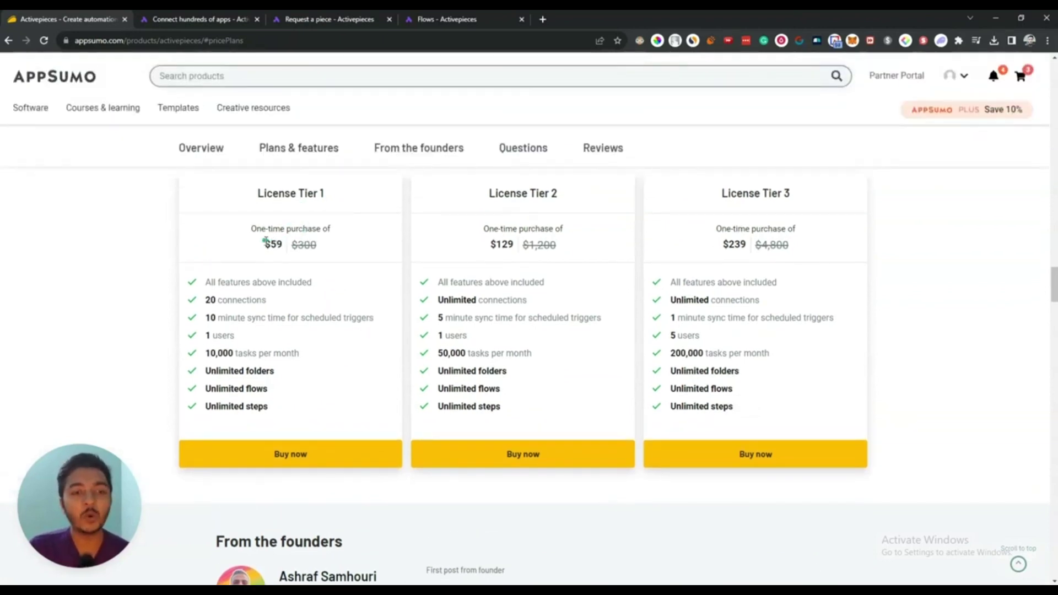
drag(266, 241, 285, 244)
drag(206, 299, 271, 304)
drag(211, 318, 336, 319)
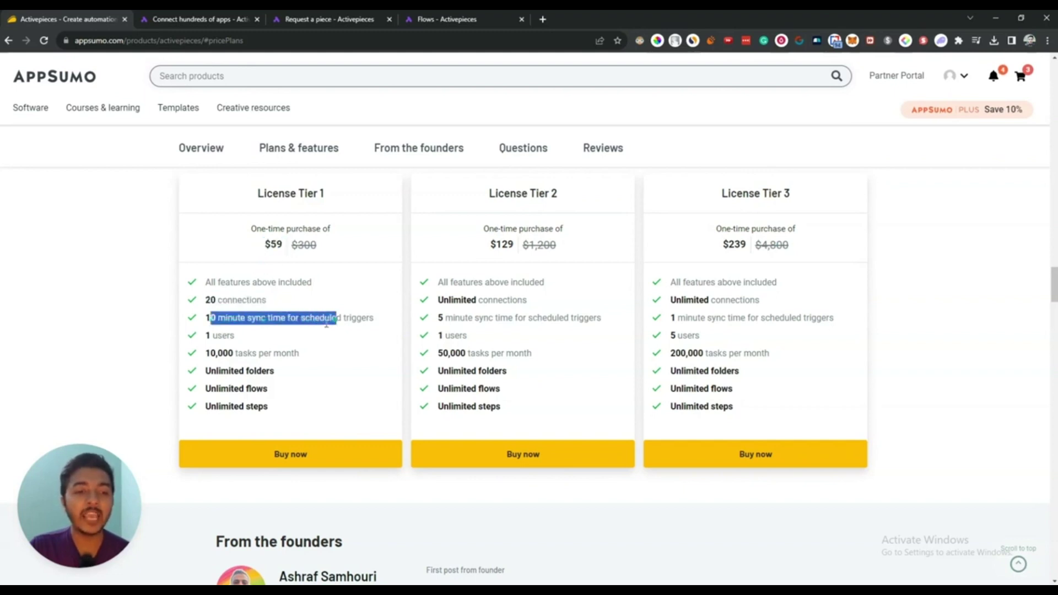
click(244, 354)
drag(210, 354, 329, 359)
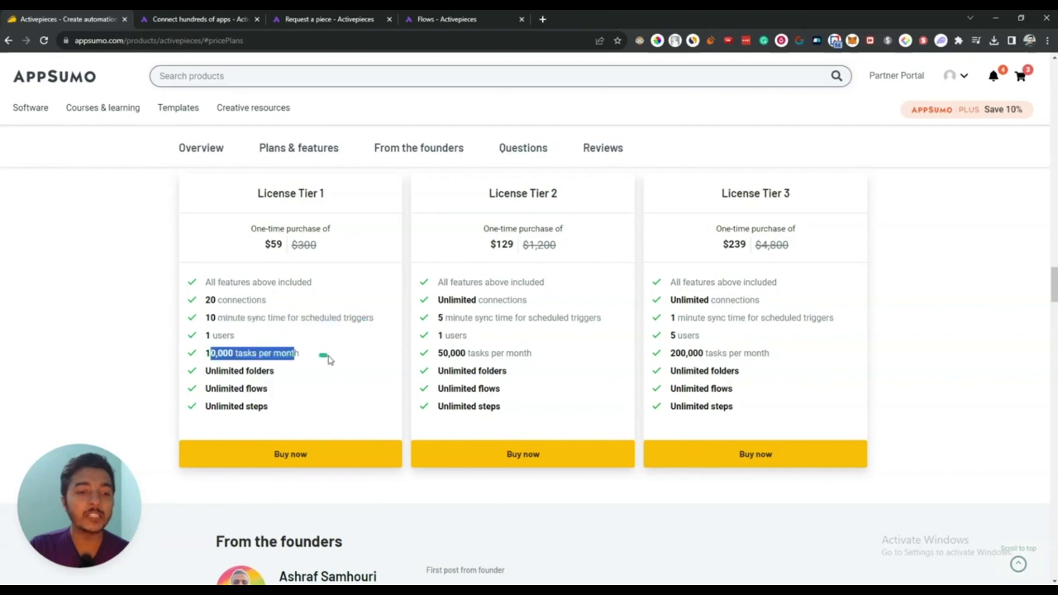
- Examine License Tier 2's connections and monthly task allowance, and return to the start of the deal page
drag(453, 299, 527, 300)
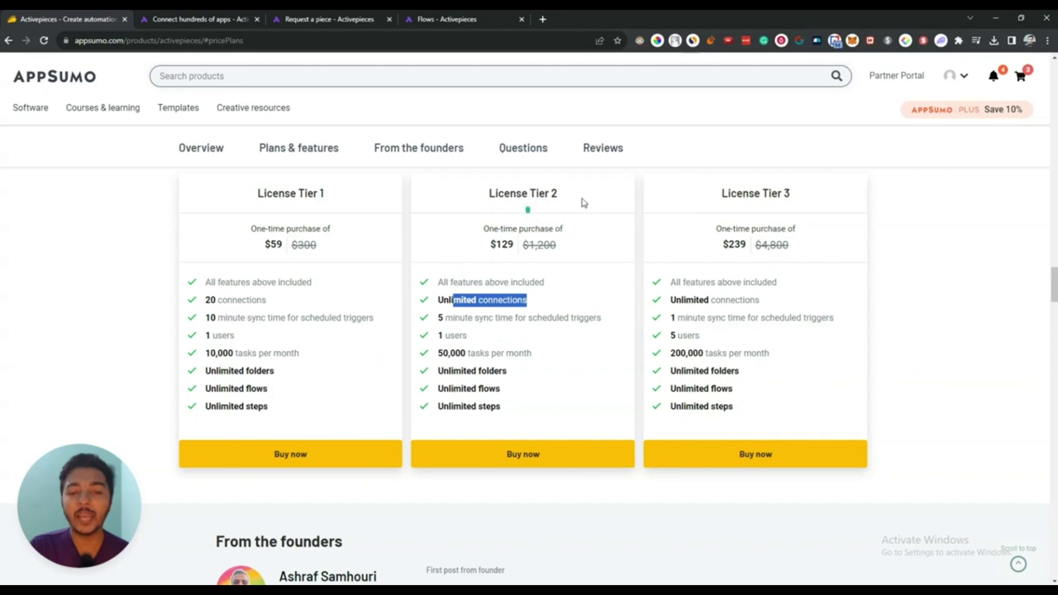
drag(444, 352, 520, 353)
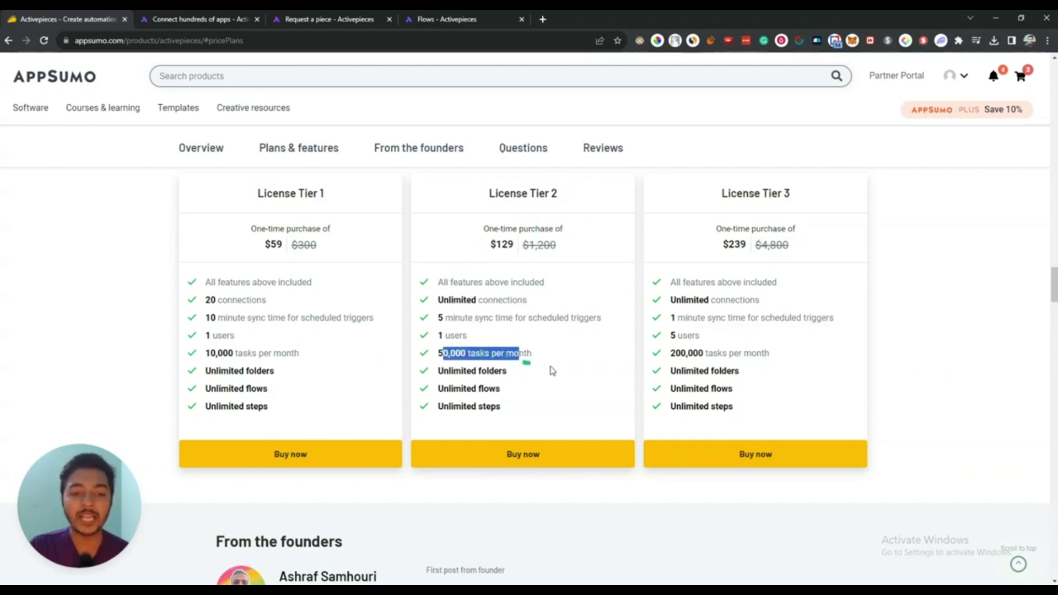
click(583, 389)
key(Home)
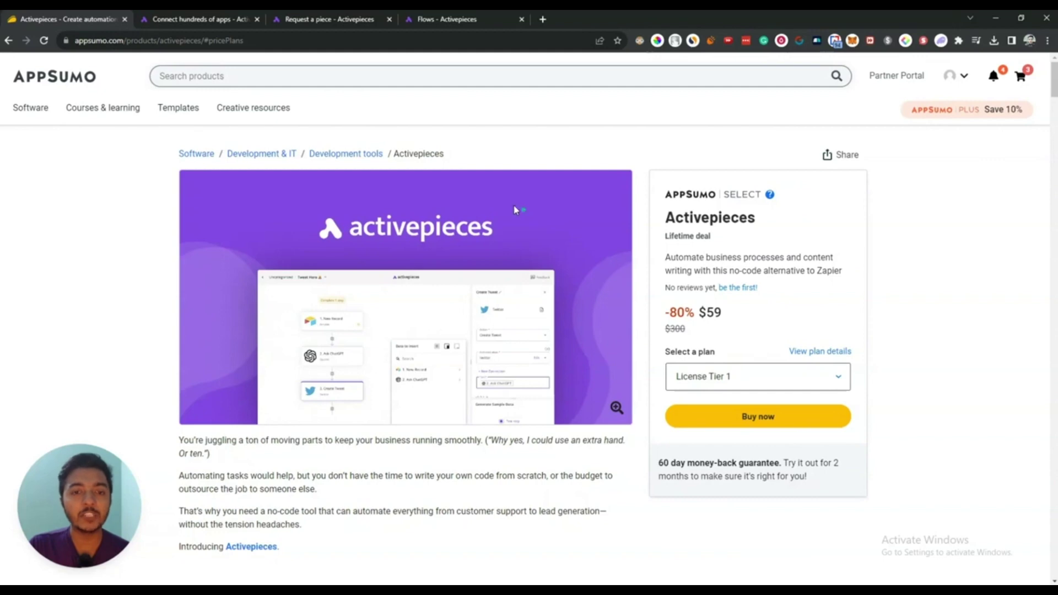
- Switch to the Activepieces pieces catalogue and look through the full list of available app integrations from Airtable to Zoom
click(196, 25)
scroll(498, 297, down, 4)
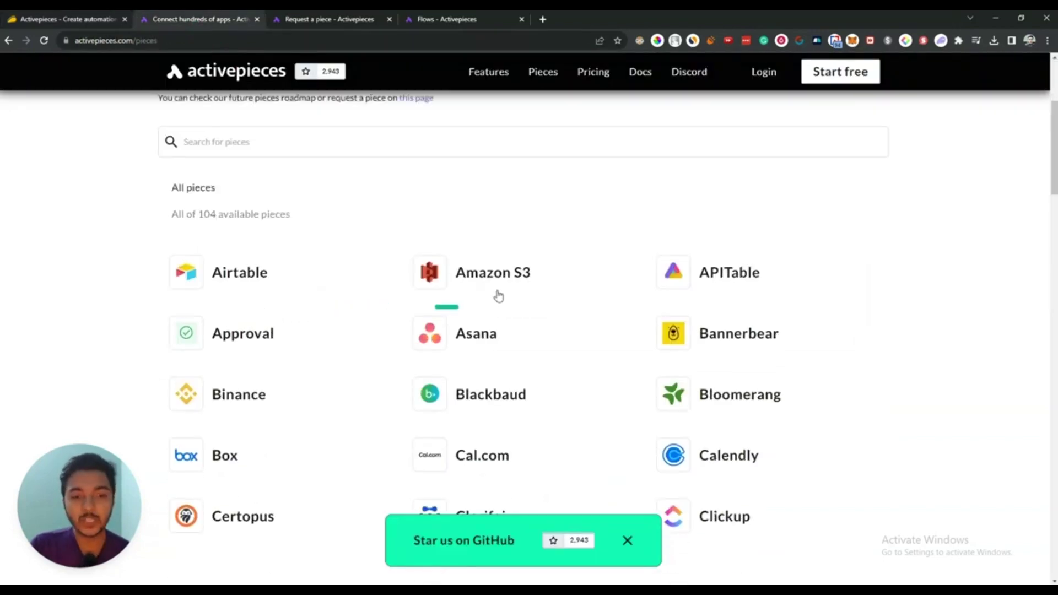
scroll(472, 286, up, 3)
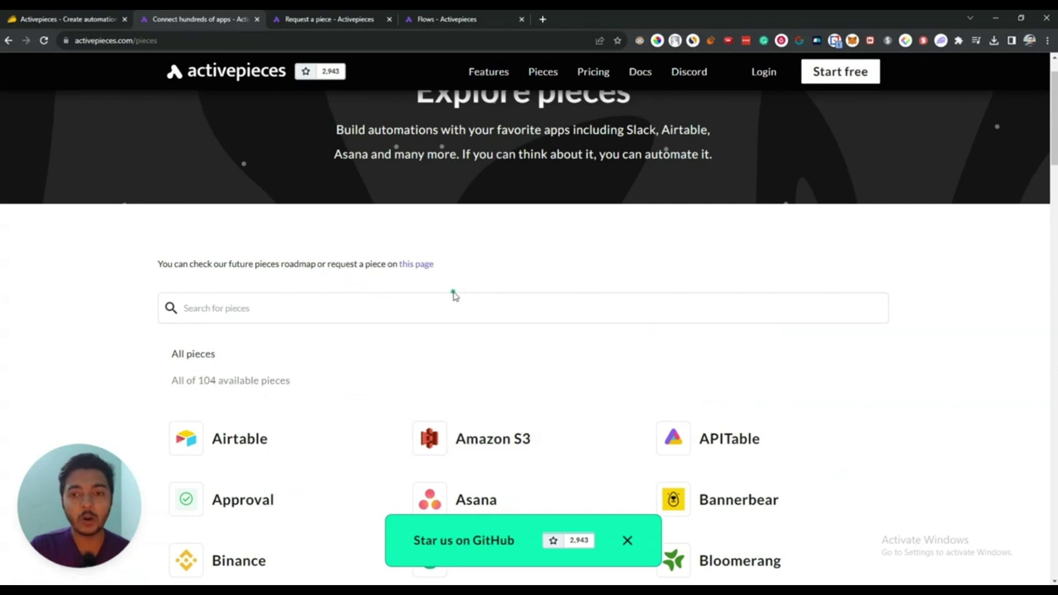
scroll(453, 295, down, 1)
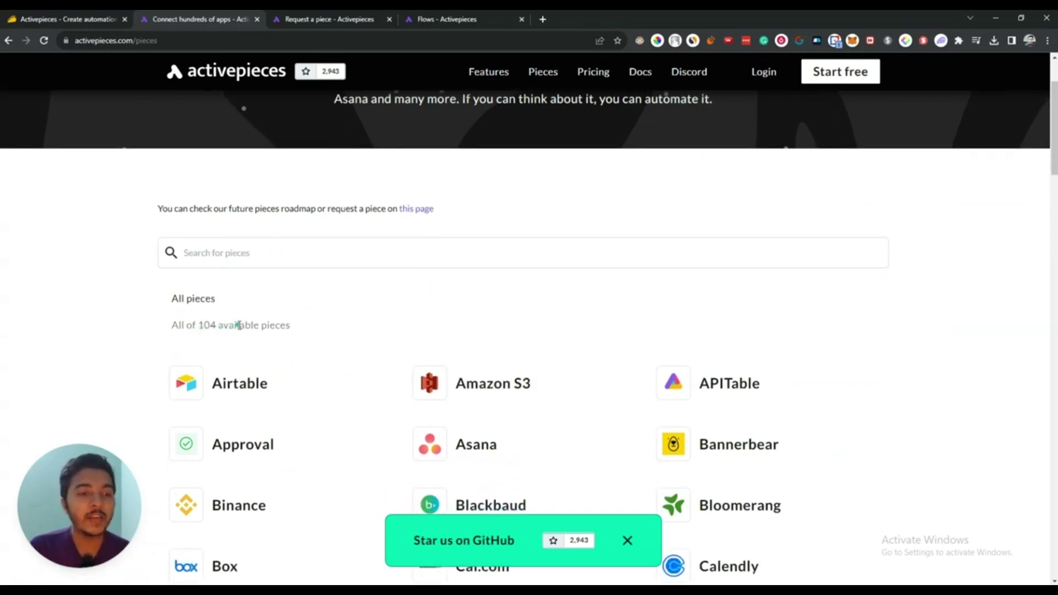
scroll(898, 333, down, 2)
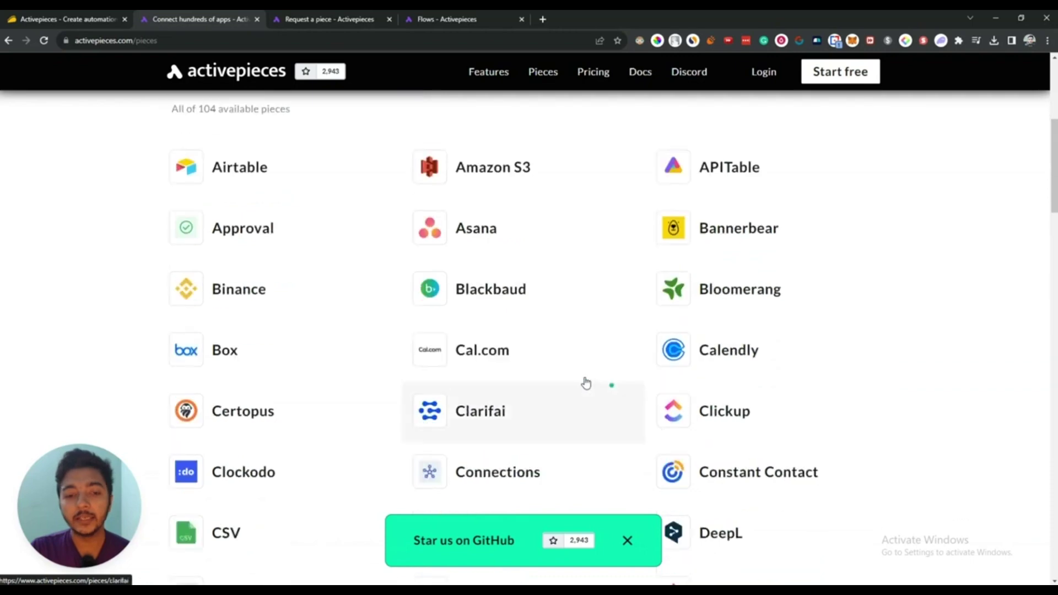
scroll(584, 380, down, 3)
scroll(496, 364, down, 1)
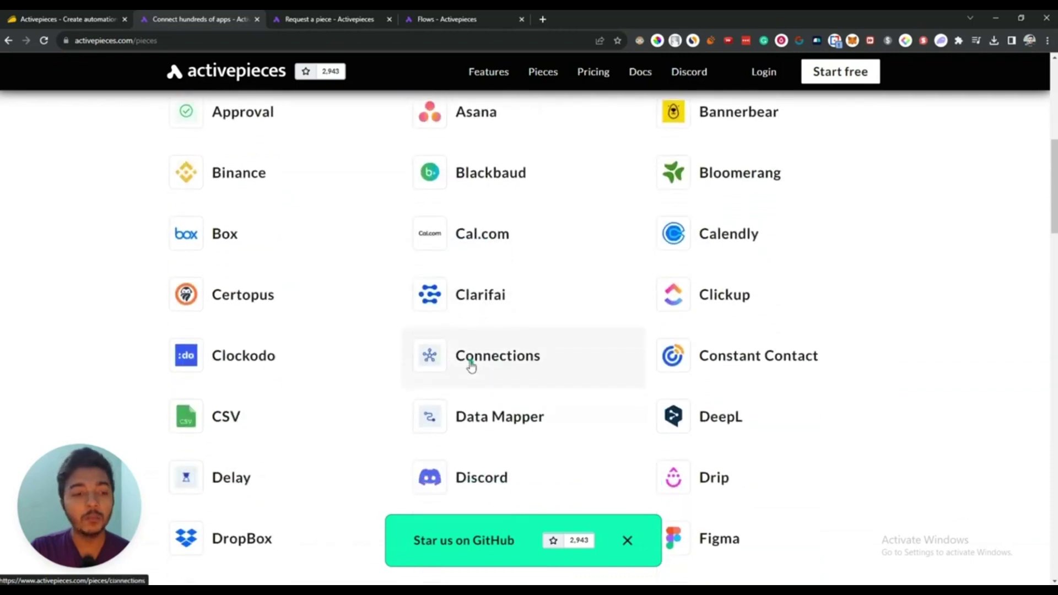
scroll(466, 414, down, 2)
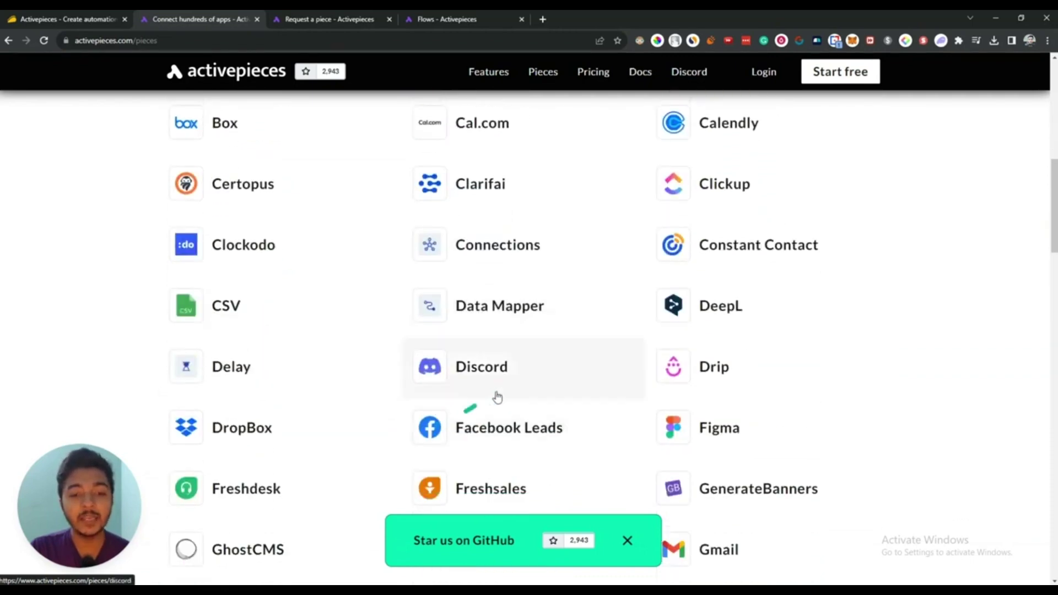
scroll(670, 386, down, 1)
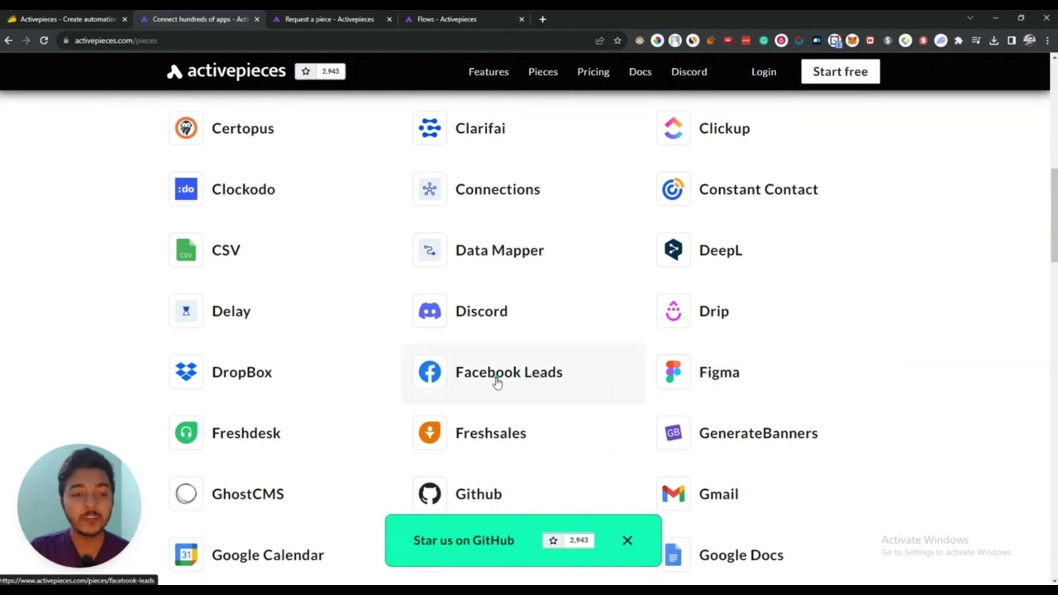
scroll(474, 369, down, 2)
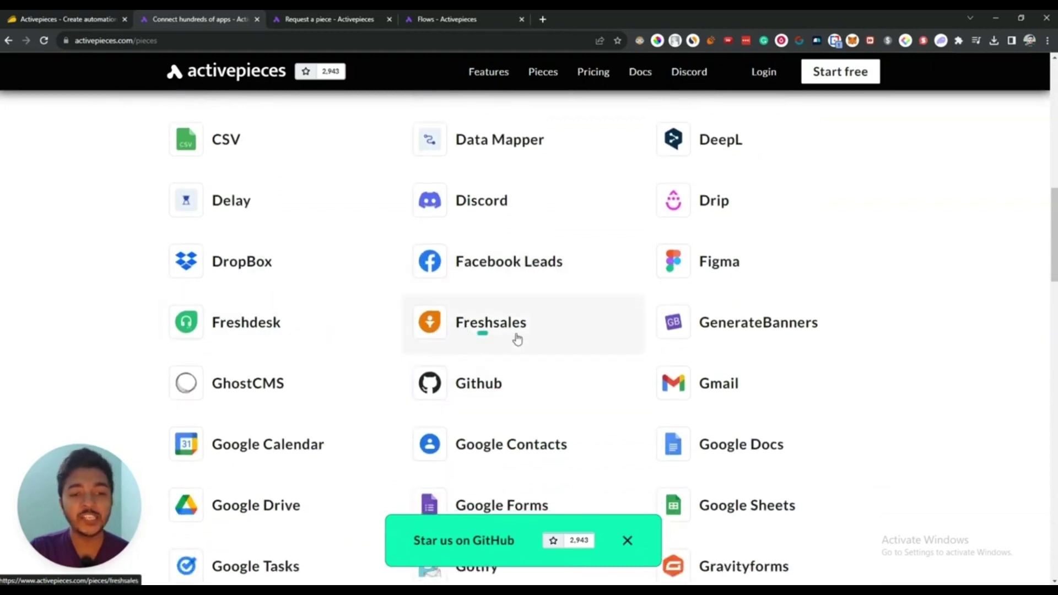
scroll(738, 330, down, 2)
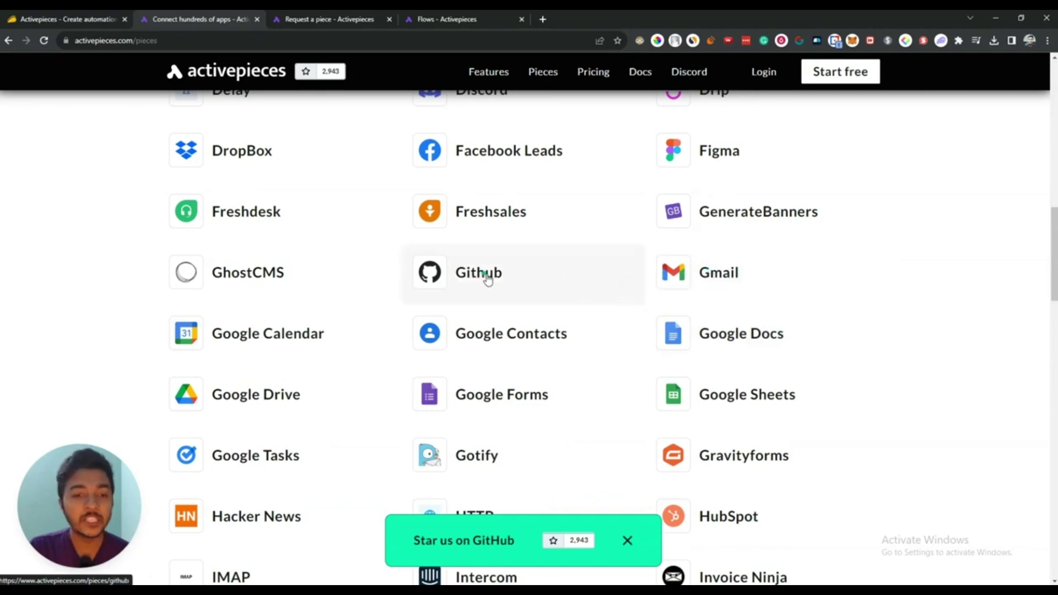
scroll(242, 342, down, 2)
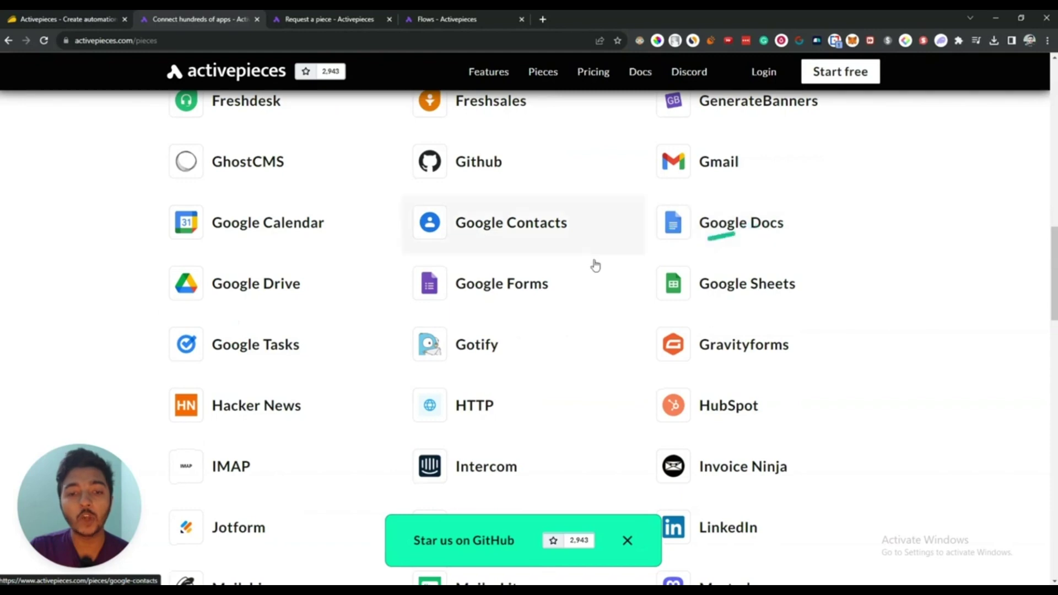
scroll(732, 300, down, 2)
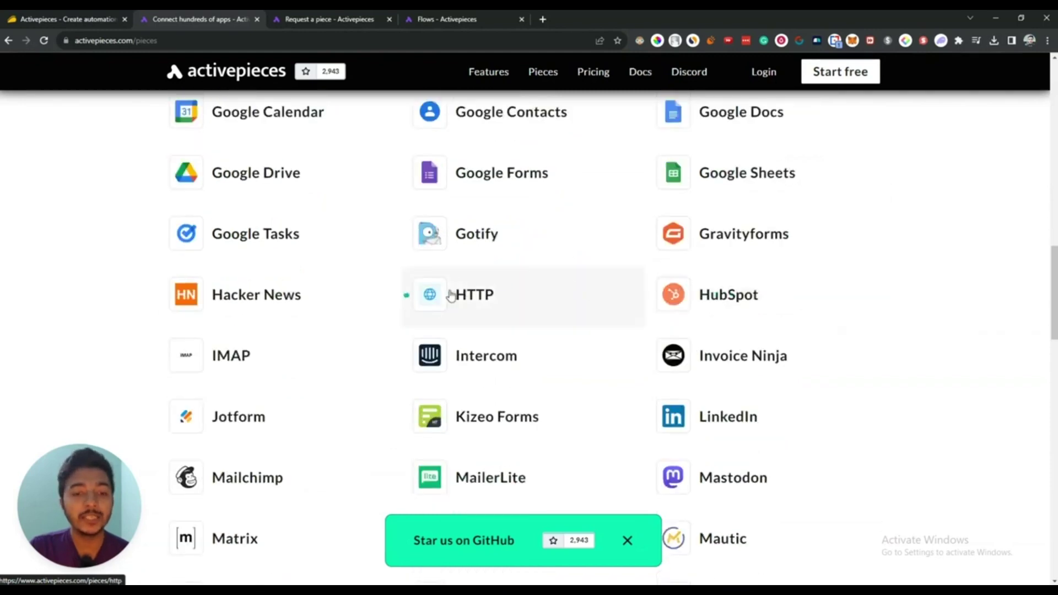
scroll(253, 366, down, 1)
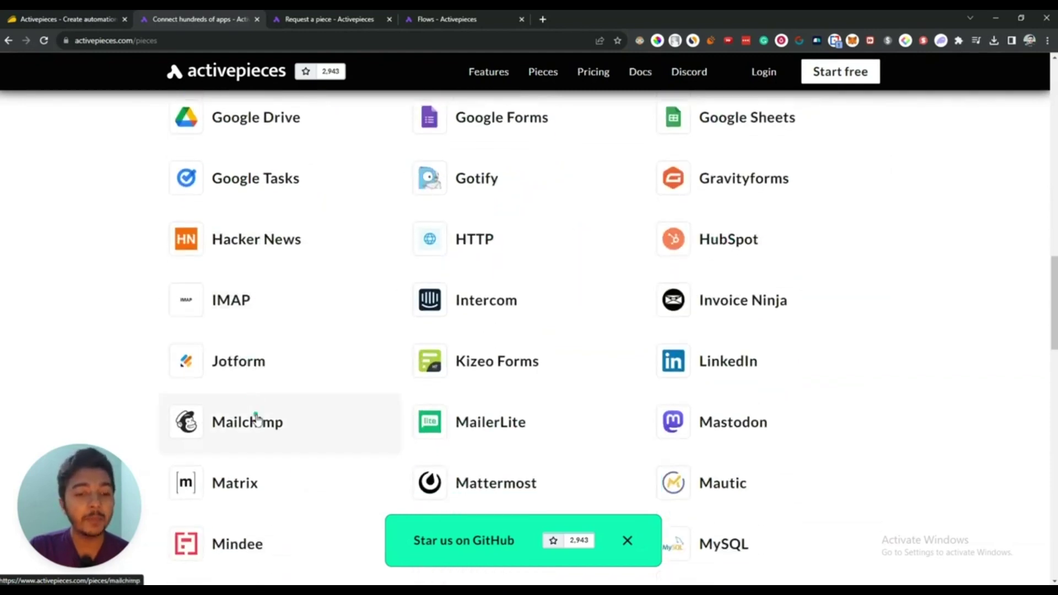
scroll(580, 420, down, 5)
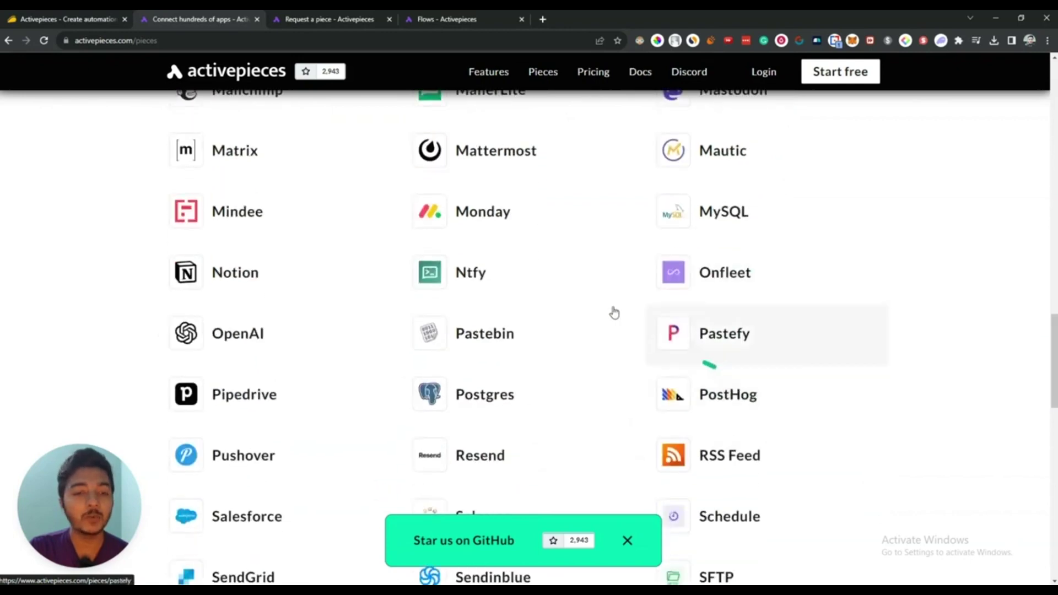
scroll(491, 265, down, 1)
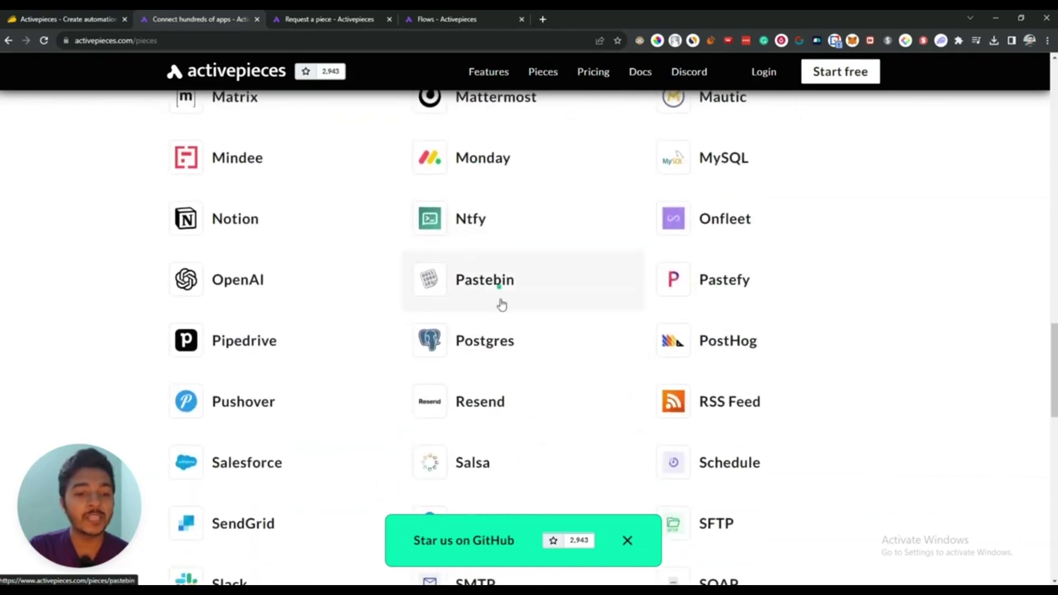
scroll(307, 385, down, 2)
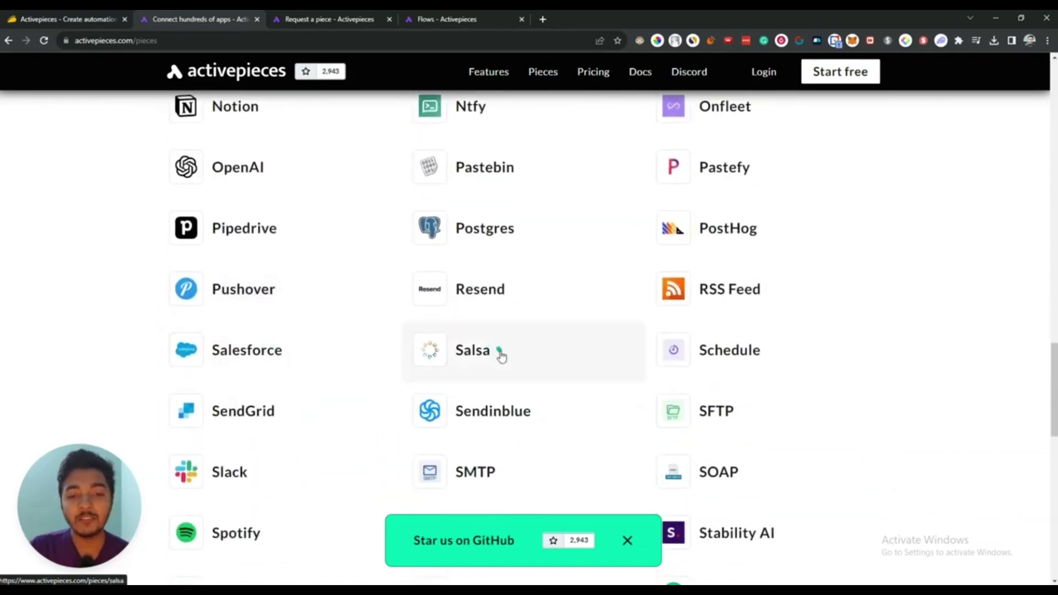
scroll(498, 353, down, 2)
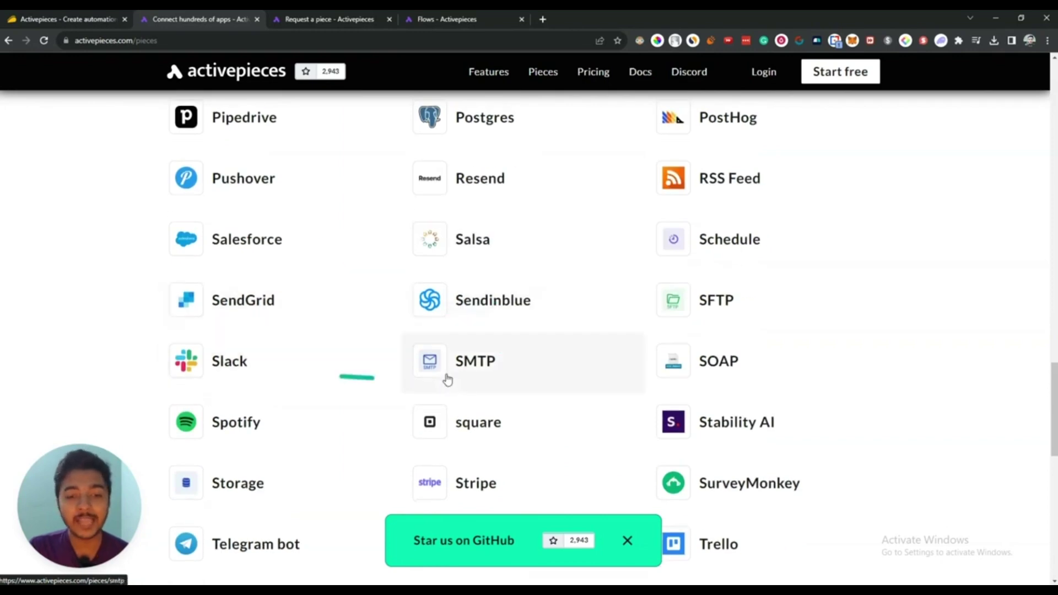
scroll(731, 372, down, 2)
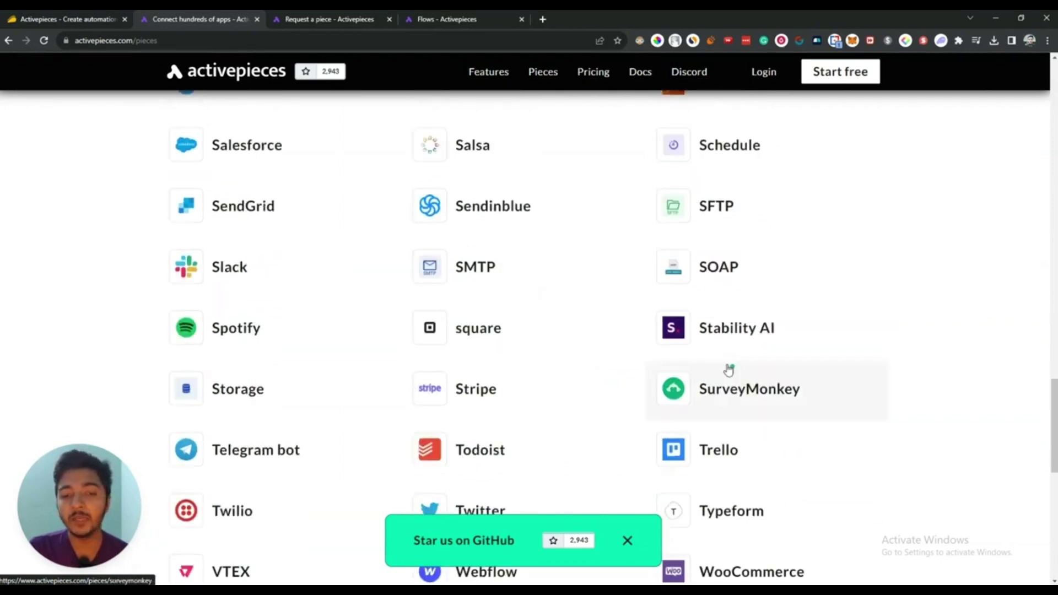
scroll(494, 335, down, 2)
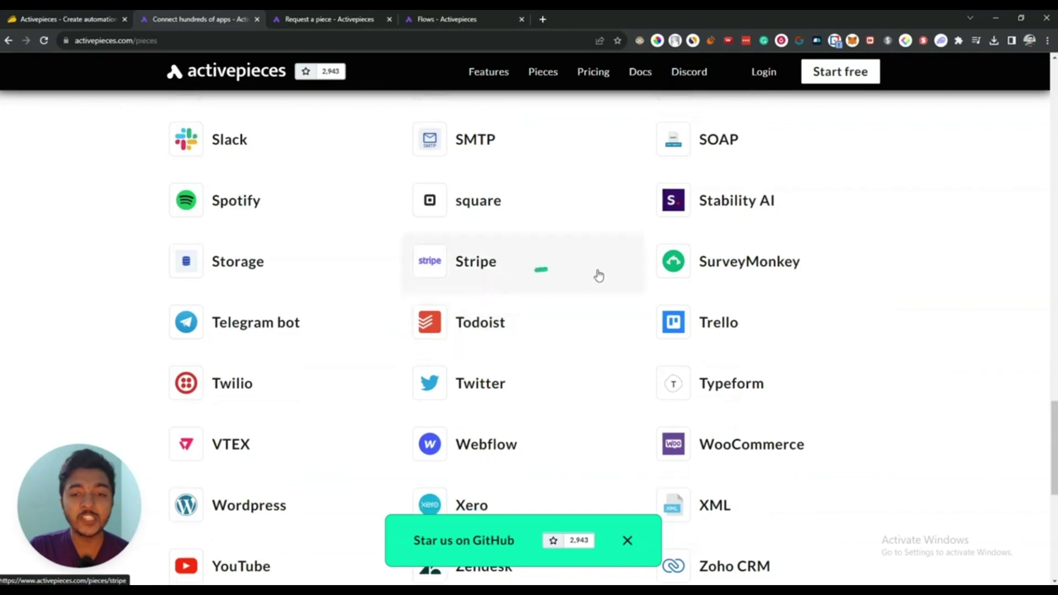
scroll(253, 366, down, 1)
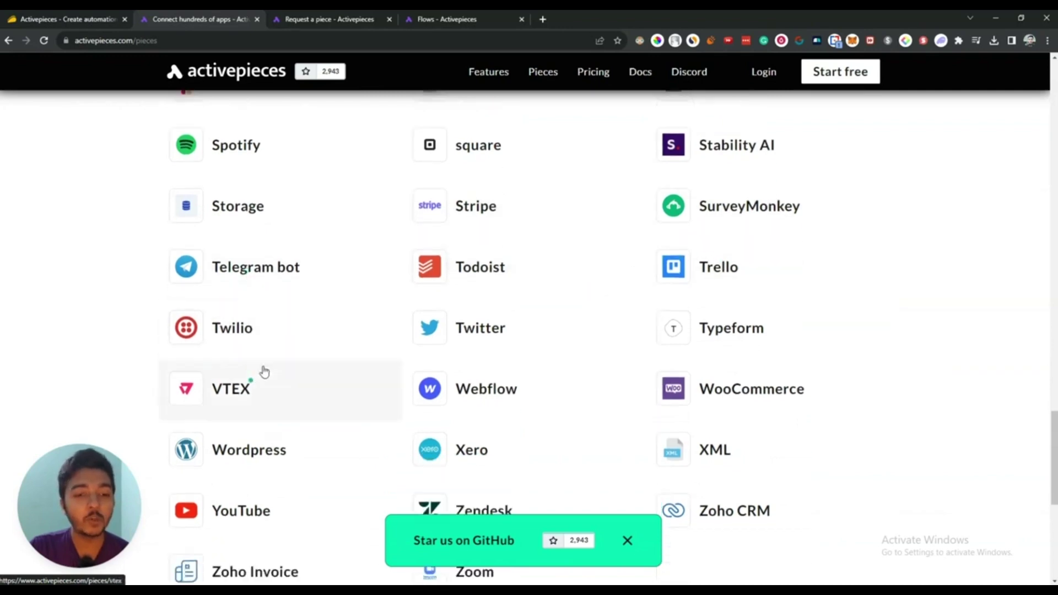
scroll(735, 342, down, 3)
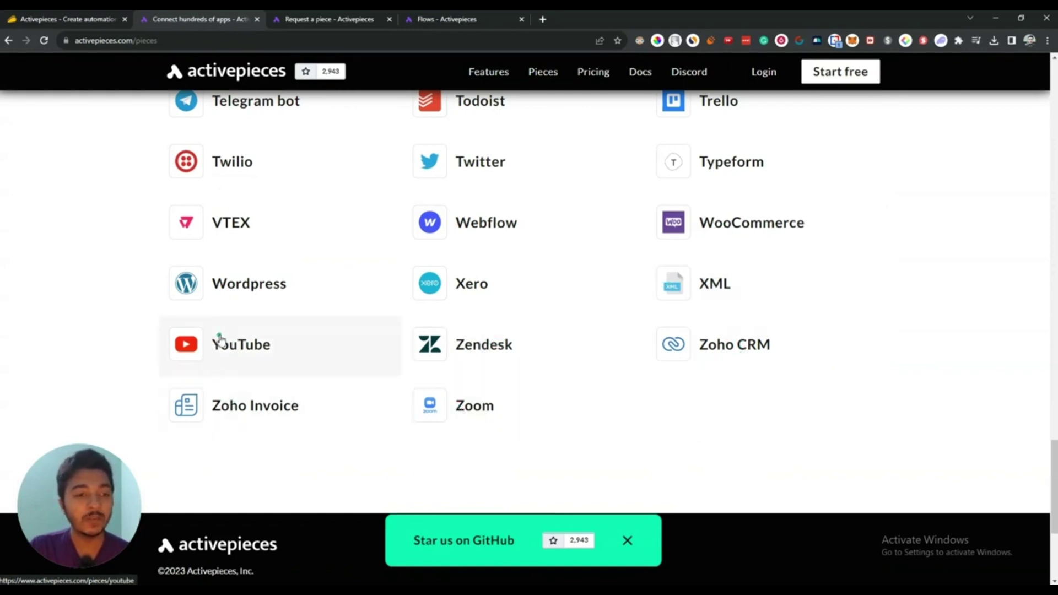
- Return to the start of the catalogue, switch to the Request a piece page and examine its request form and roadmap lists
scroll(286, 286, up, 10)
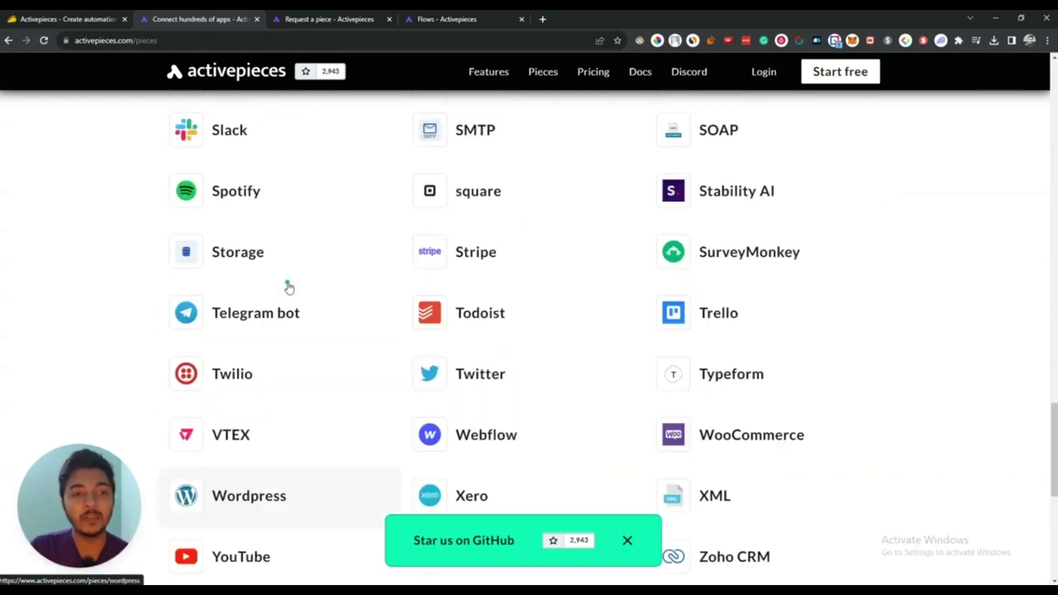
scroll(940, 317, up, 3)
scroll(925, 204, up, 15)
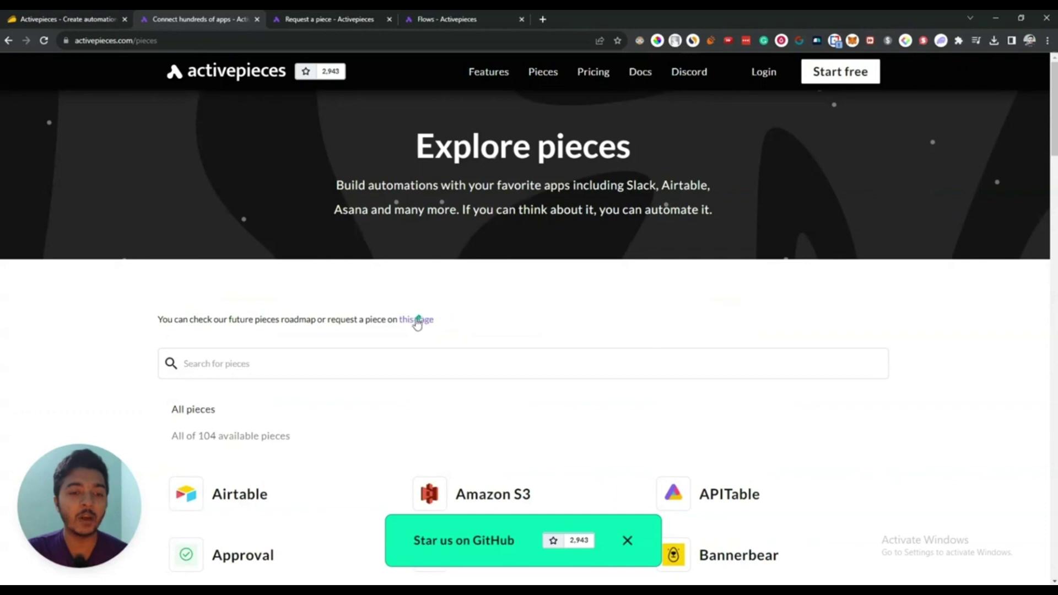
click(327, 24)
scroll(338, 149, down, 4)
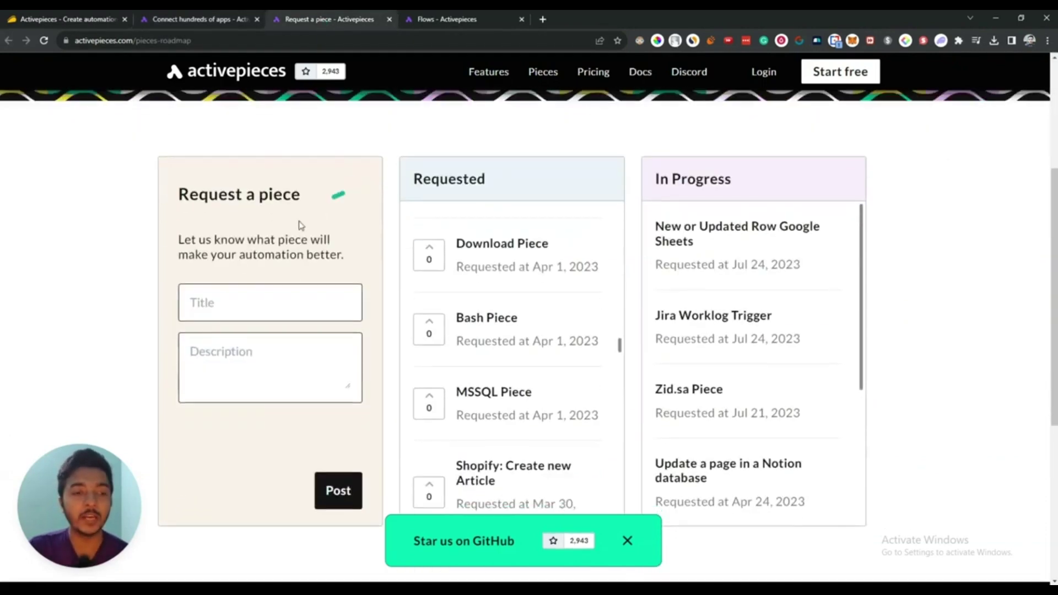
- Examine the piece request form and the Requested and In Progress lists, and return to the start of the roadmap page
drag(175, 192, 347, 261)
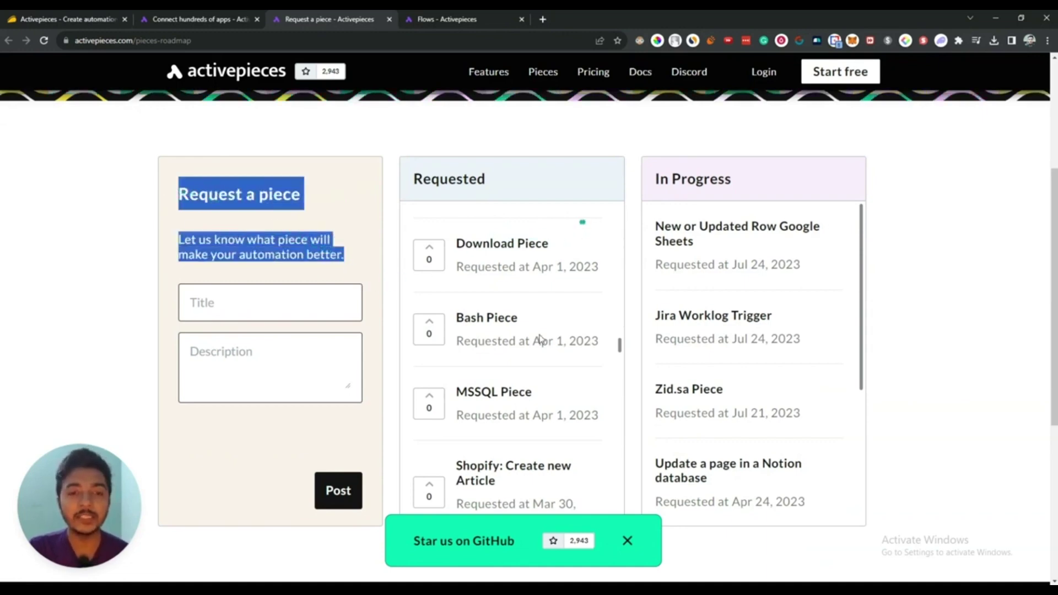
scroll(529, 359, down, 3)
scroll(530, 355, down, 8)
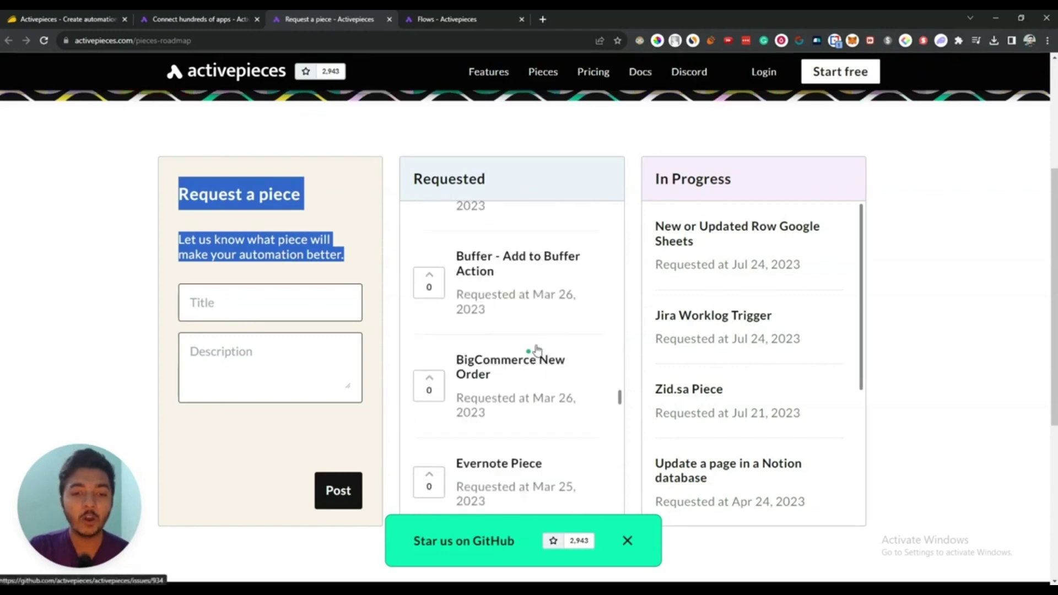
scroll(751, 297, down, 4)
scroll(750, 303, up, 3)
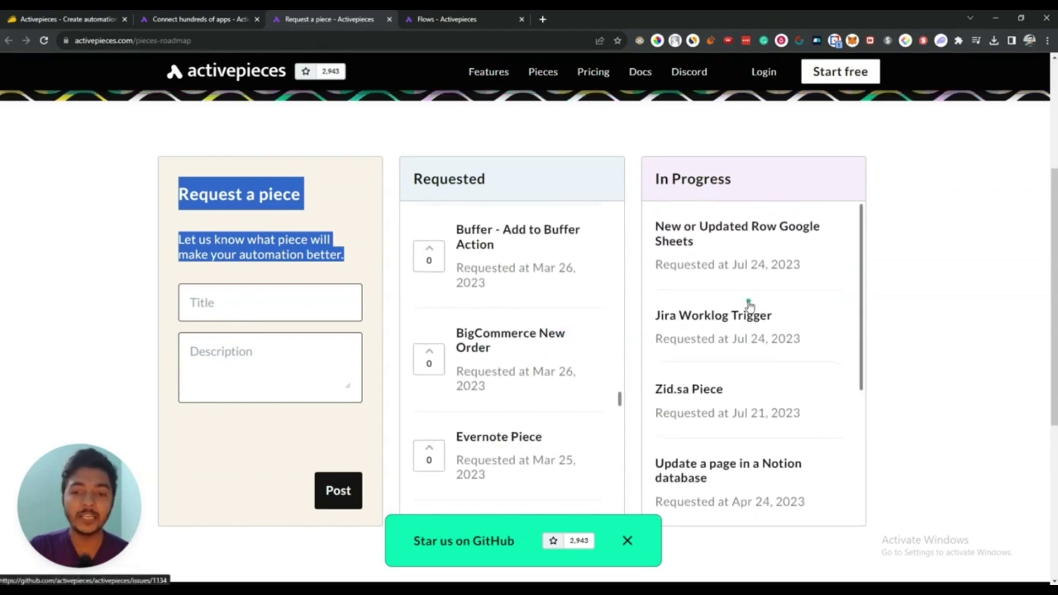
scroll(566, 273, down, 5)
scroll(566, 275, up, 8)
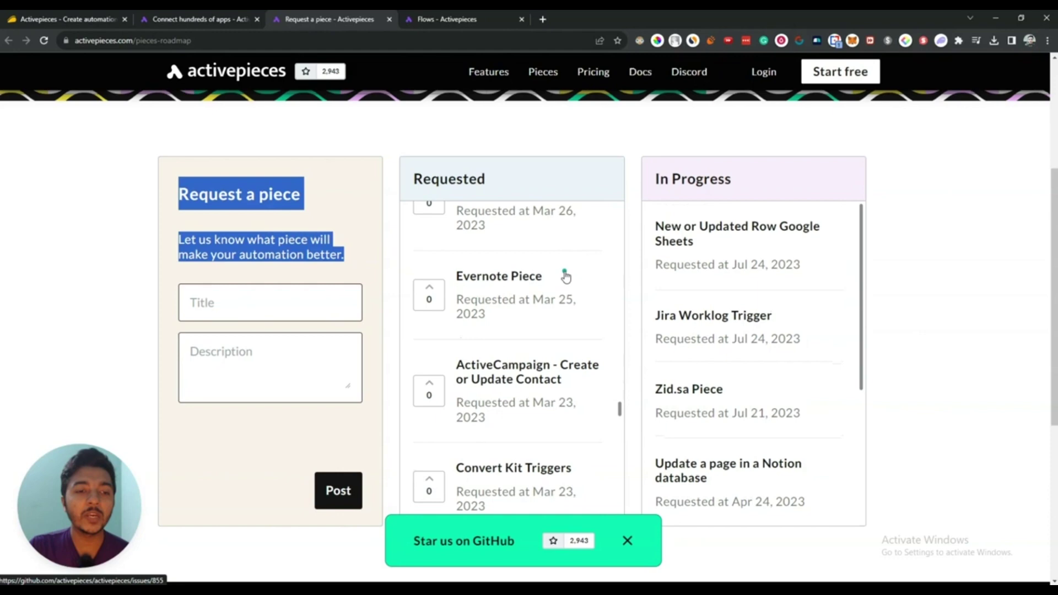
click(293, 238)
scroll(293, 238, up, 4)
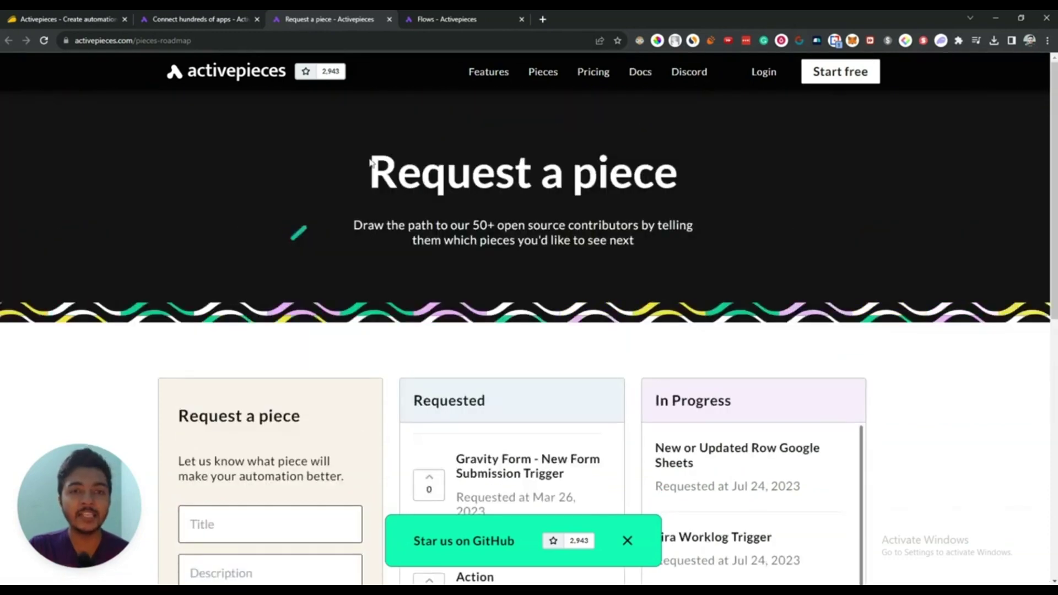
- Switch to the My Flows page, create a new flow and look through the available flow templates
click(448, 21)
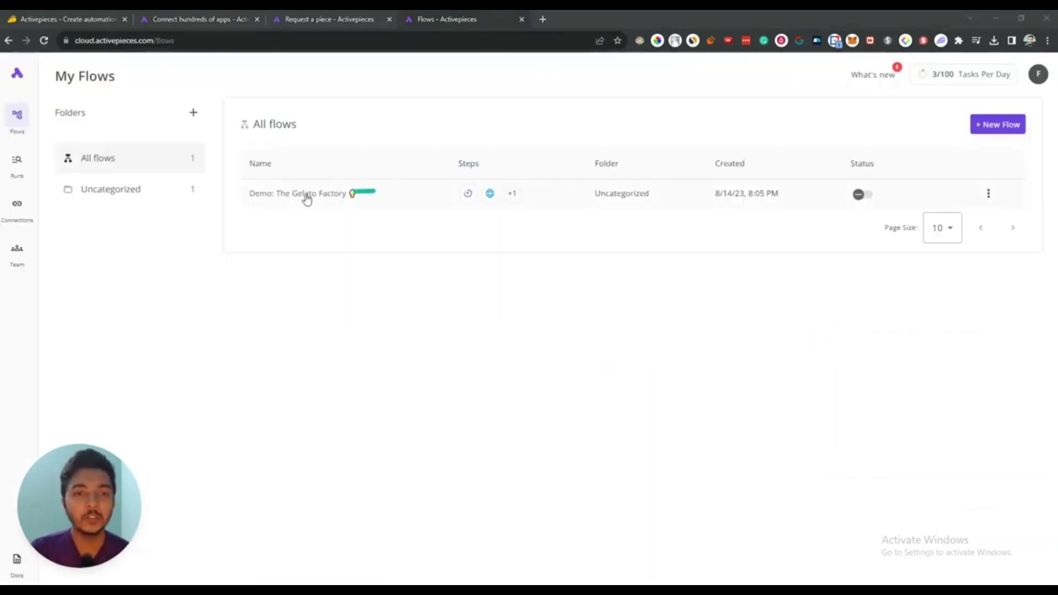
click(989, 126)
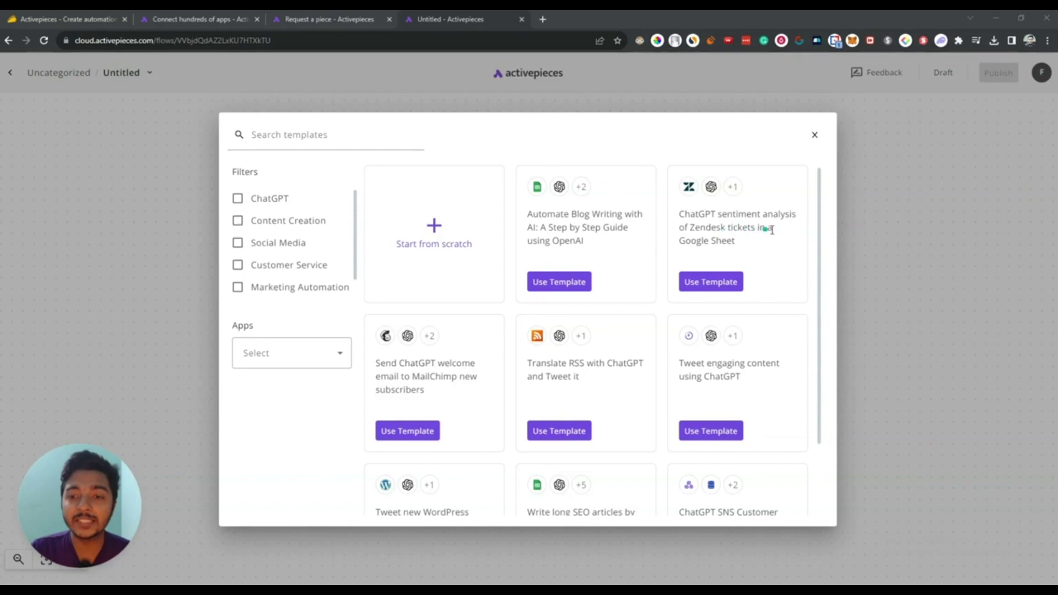
scroll(680, 298, down, 2)
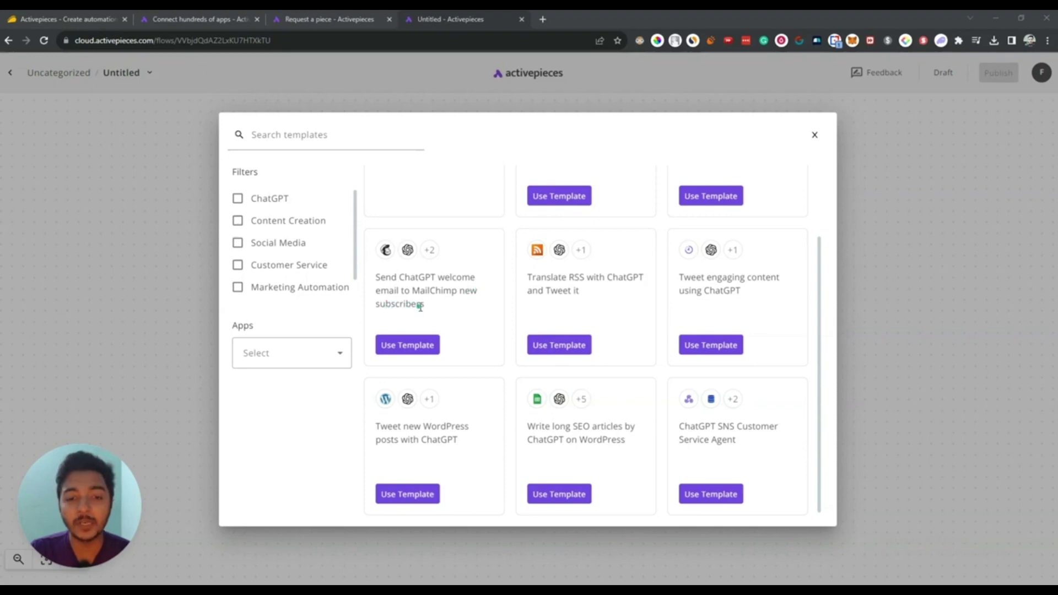
scroll(435, 327, up, 2)
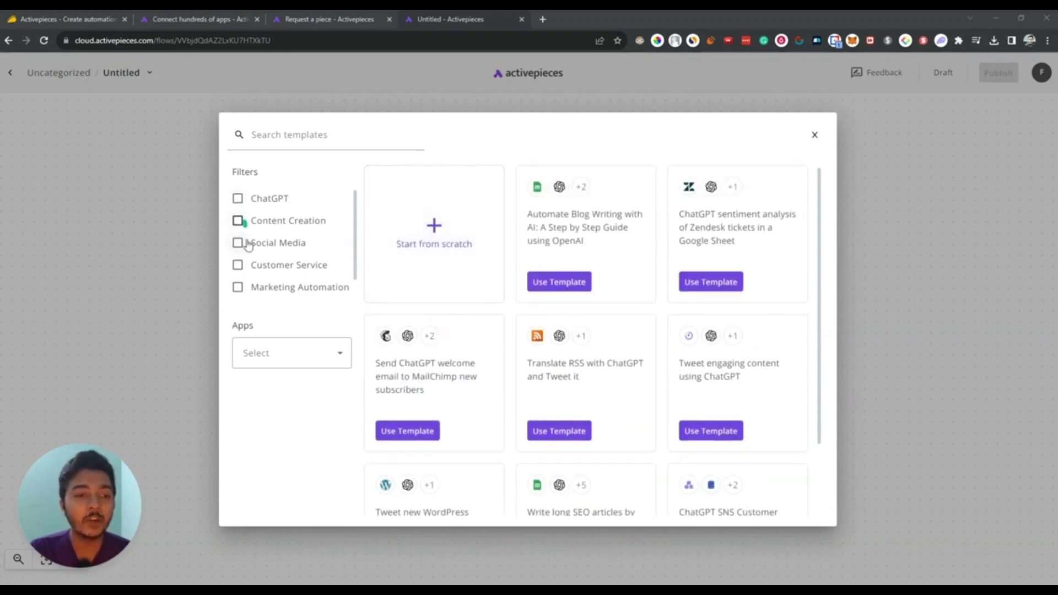
- Look through the template apps filter and use the template "Automate Blog Writing with AI: A Step by Step Guide using OpenAI"
click(279, 361)
scroll(296, 443, down, 5)
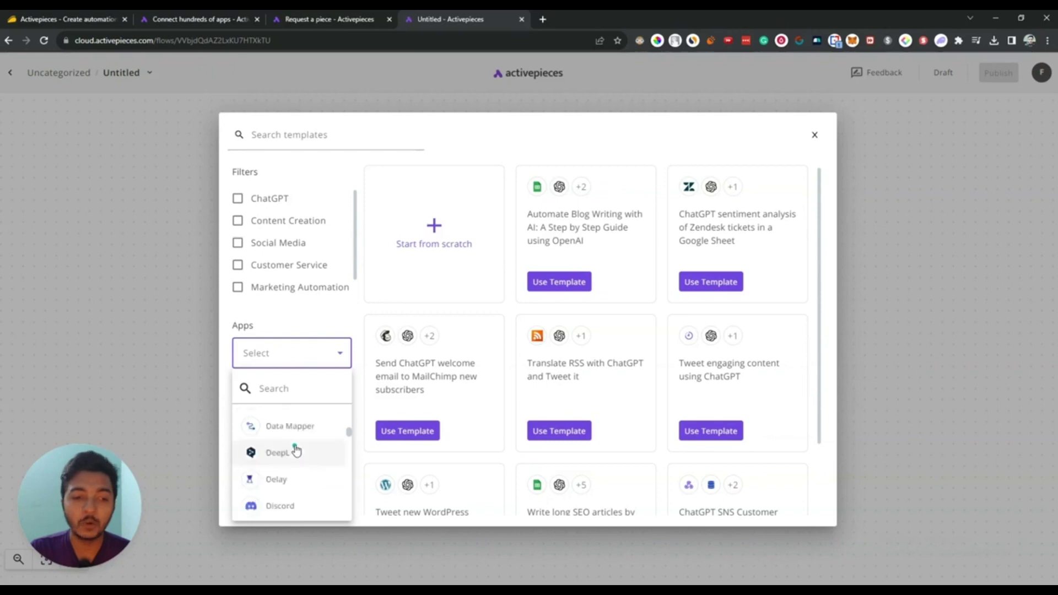
click(300, 315)
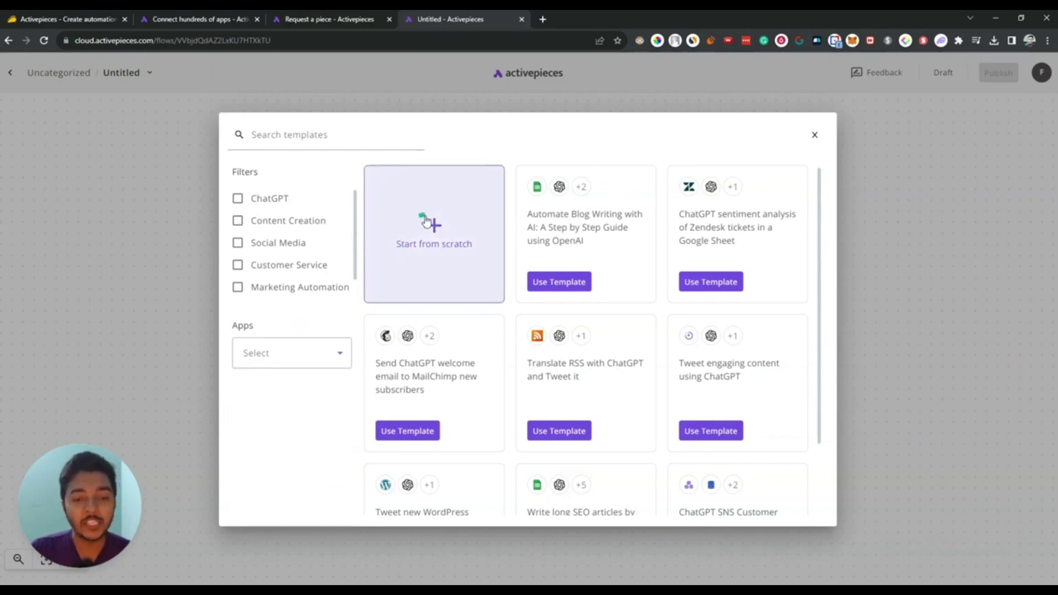
click(558, 283)
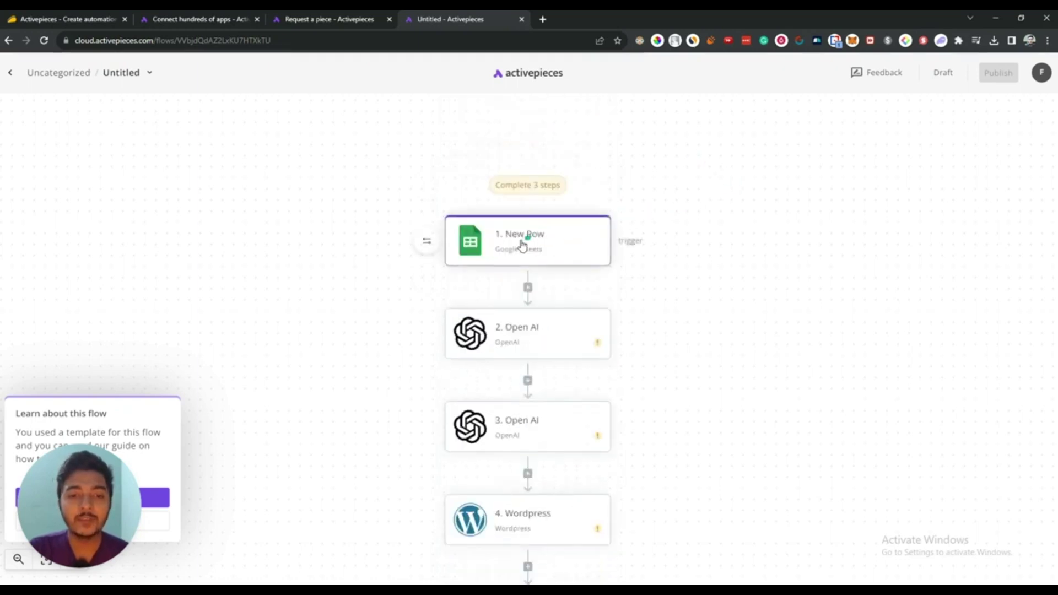
- Open the Google Sheets New Row trigger, review its trigger options and start adding a new authentication connection
click(526, 236)
click(931, 234)
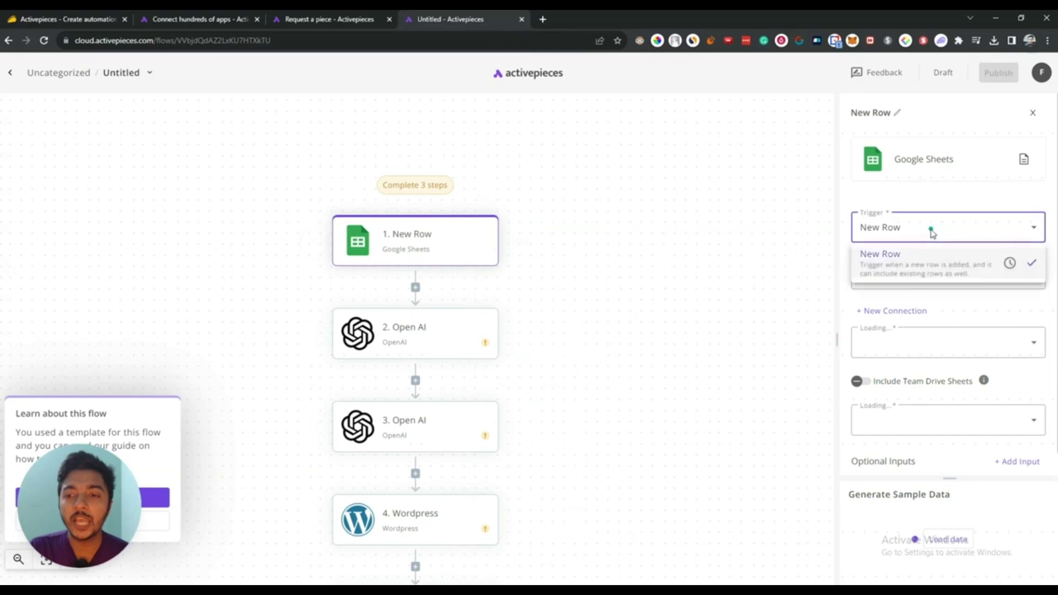
click(930, 233)
click(917, 276)
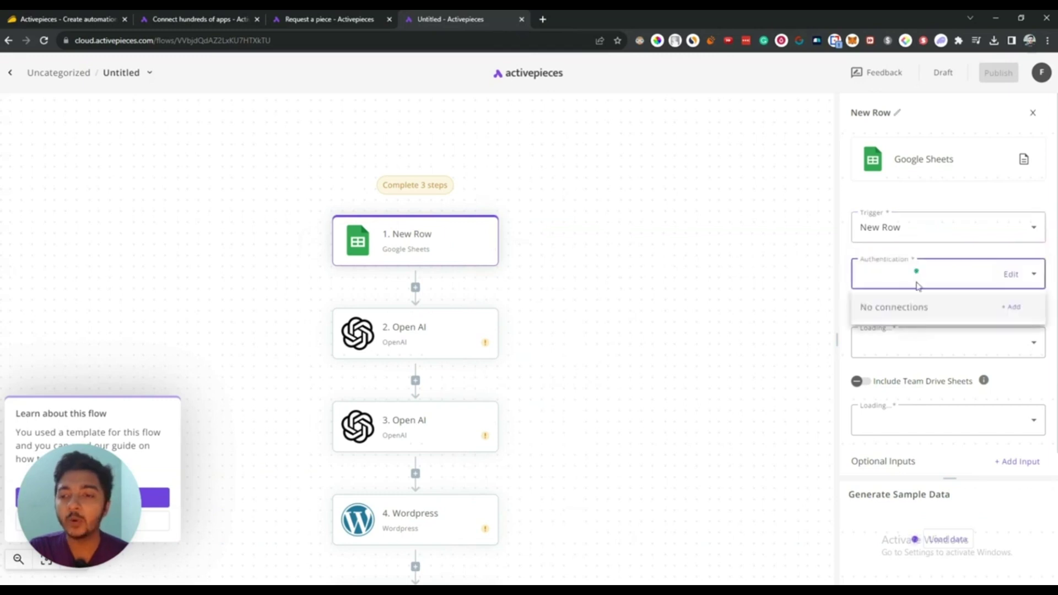
click(912, 306)
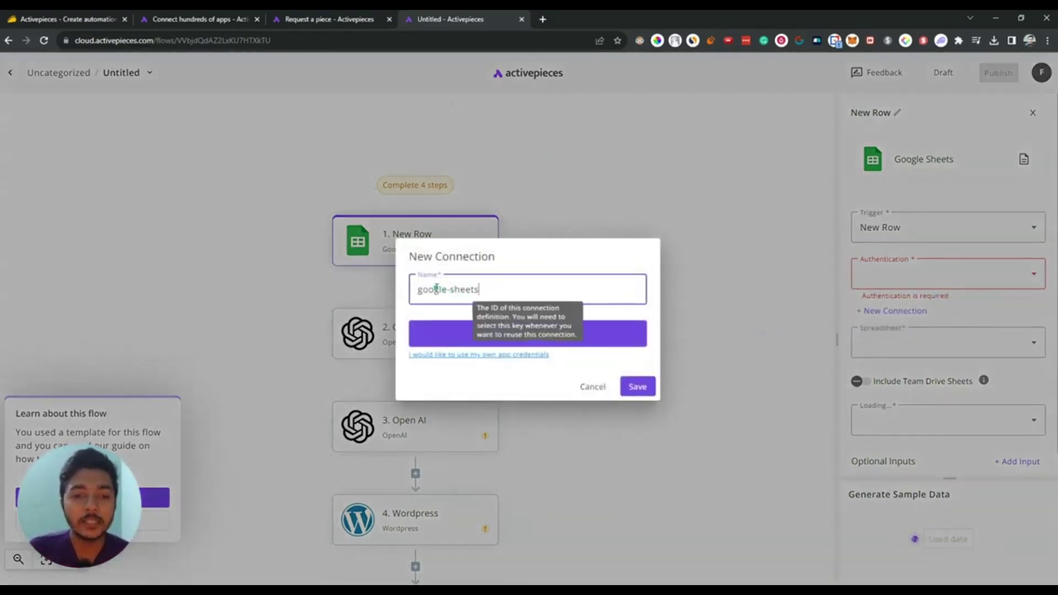
- Name the connection google-sheets-1, authorise Activepieces with all requested Google Drive and Sheets permissions, and save it
text(1)
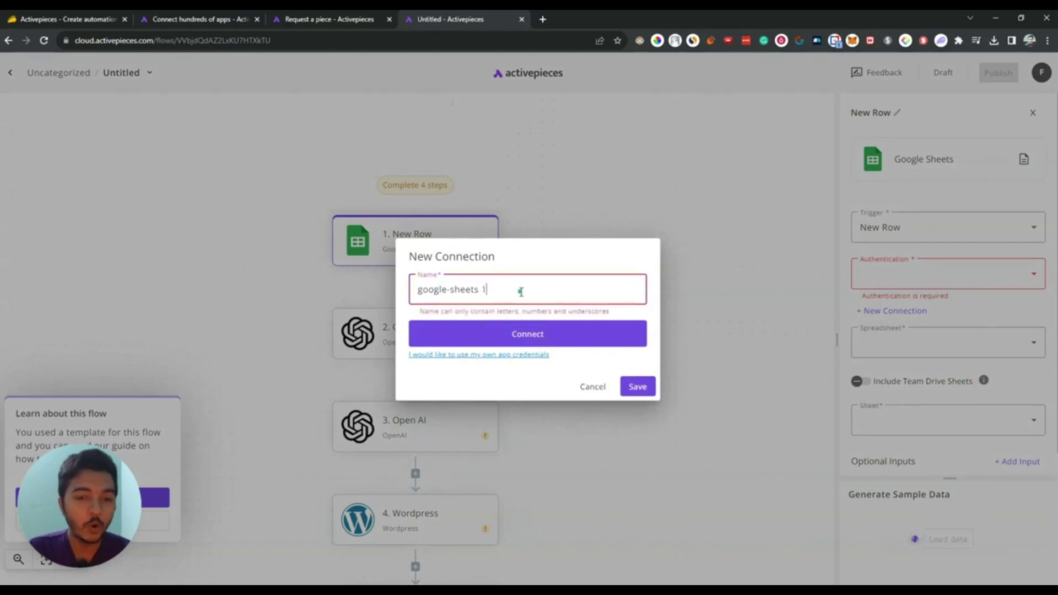
key(BackSpace)
key(BackSpace)
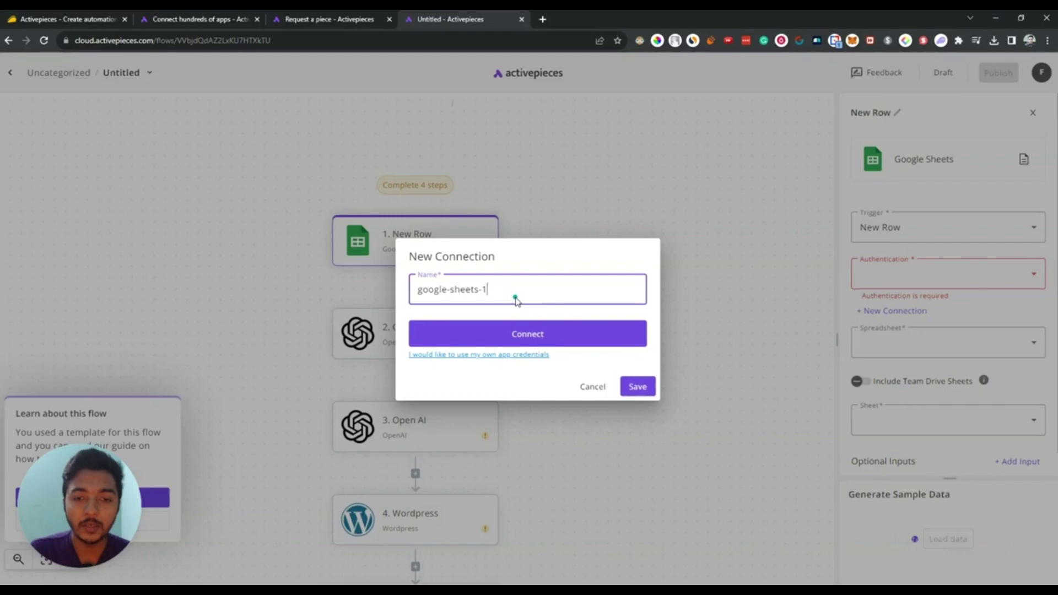
text(-1)
click(530, 332)
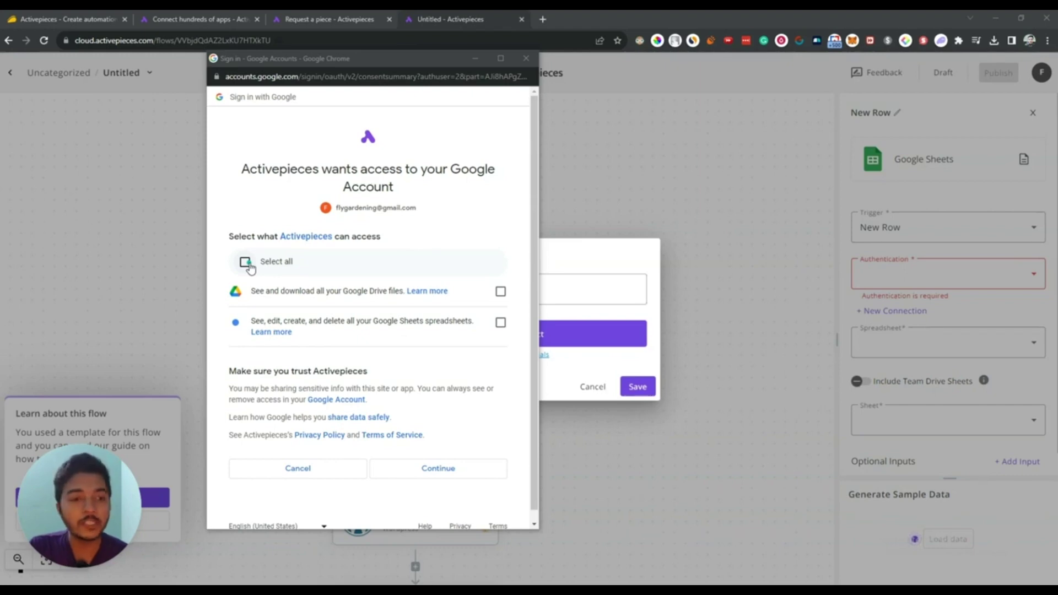
click(248, 264)
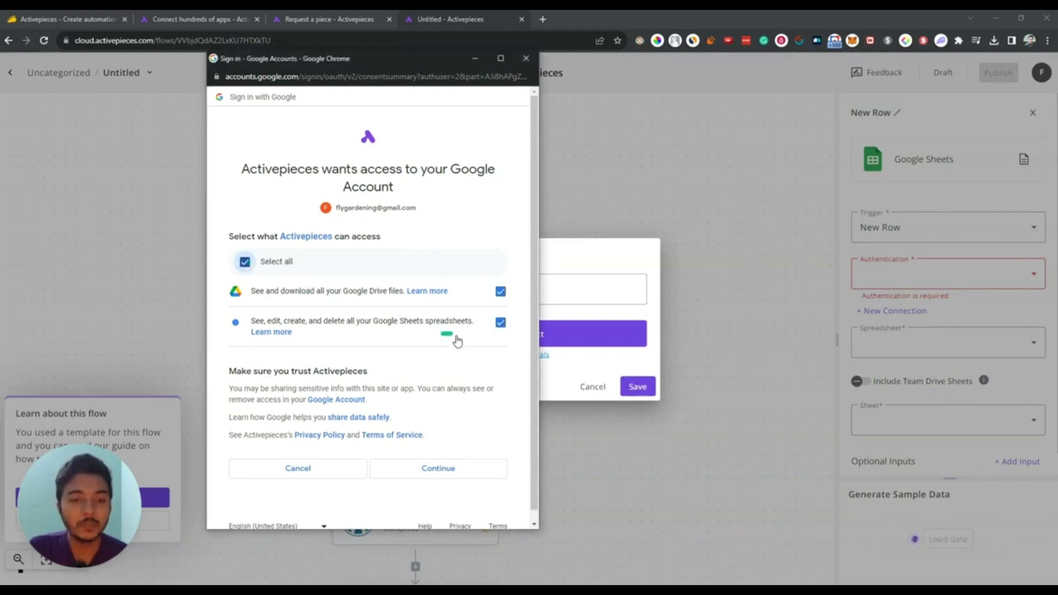
click(458, 468)
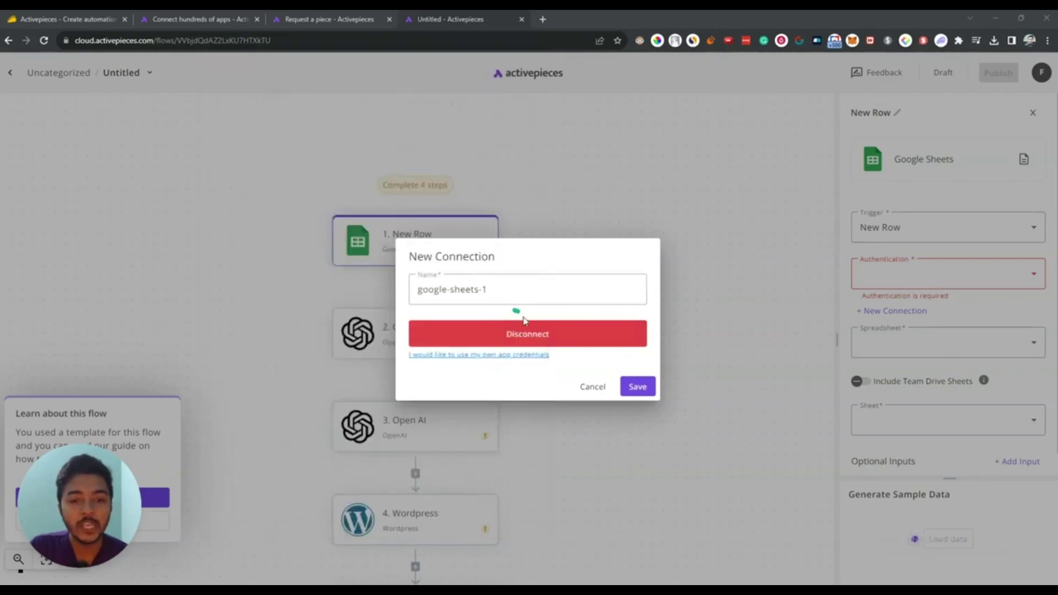
click(640, 387)
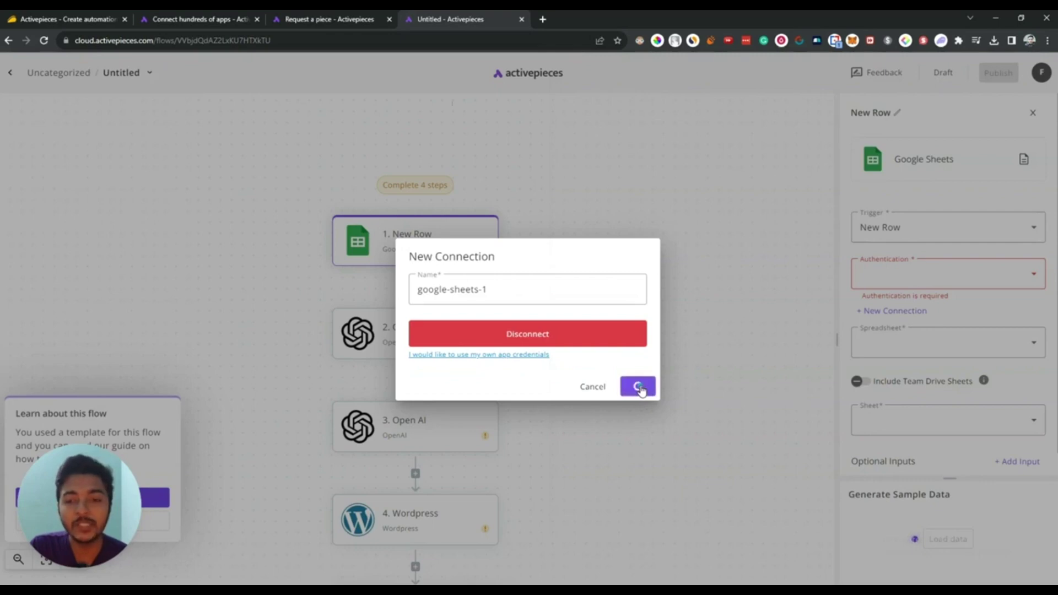
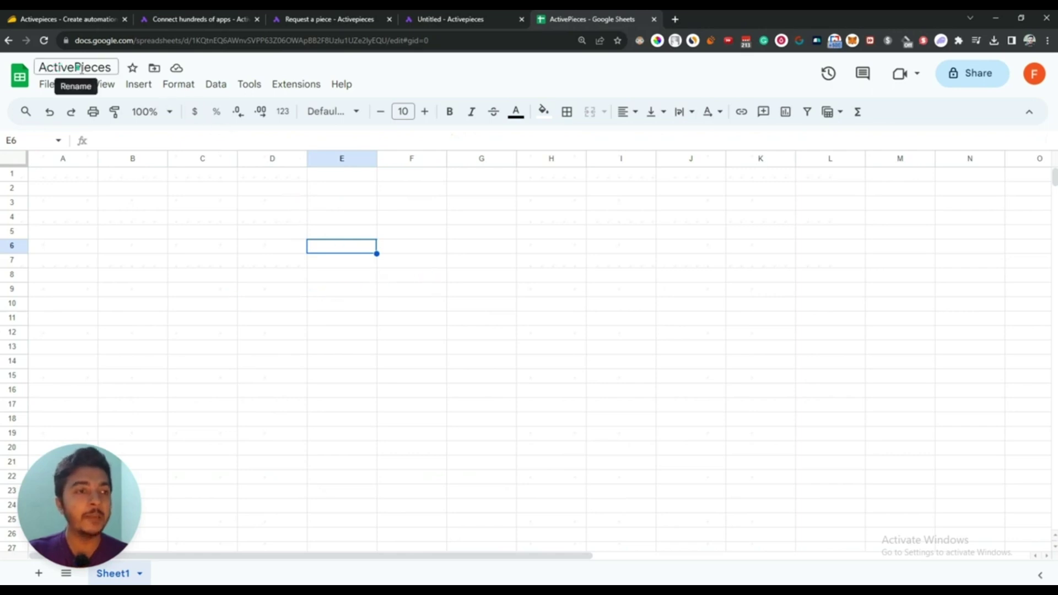
- Return to the flow, set the New Row trigger's spreadsheet to ActivePieces and check the sheet options, keeping Sheet1
click(470, 22)
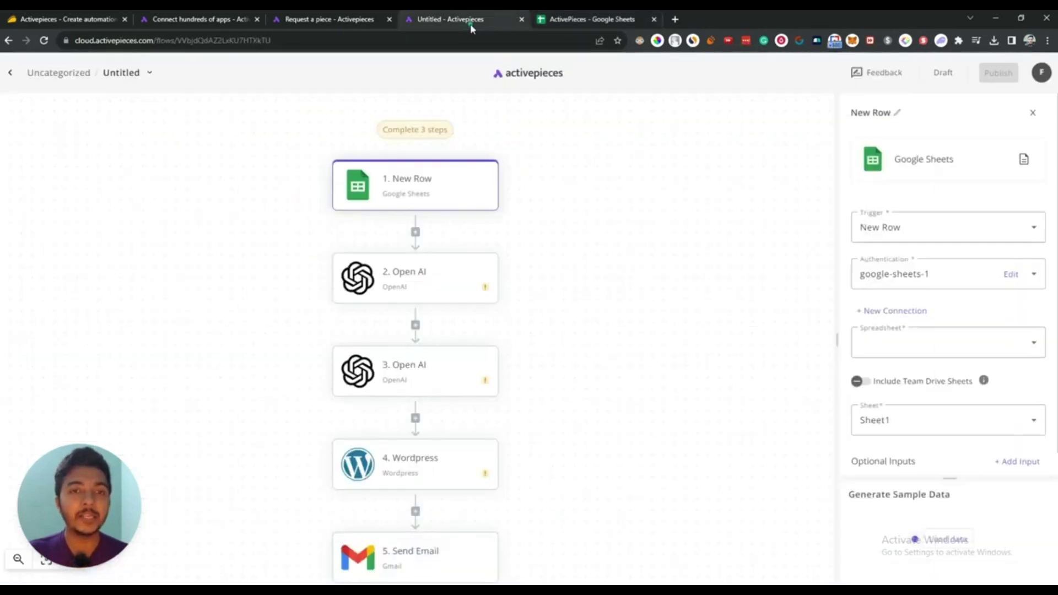
click(862, 347)
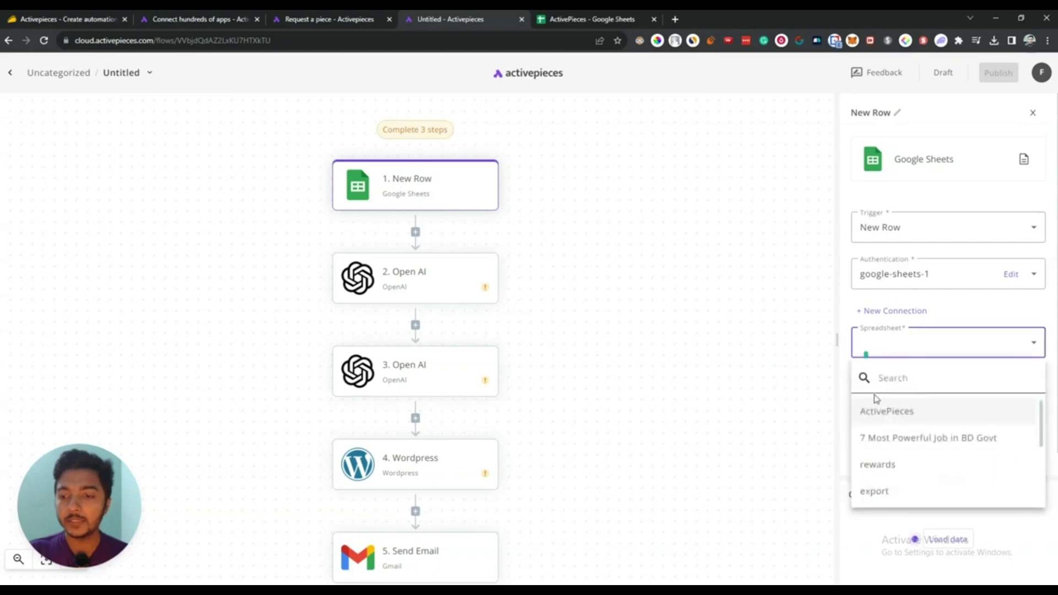
click(900, 415)
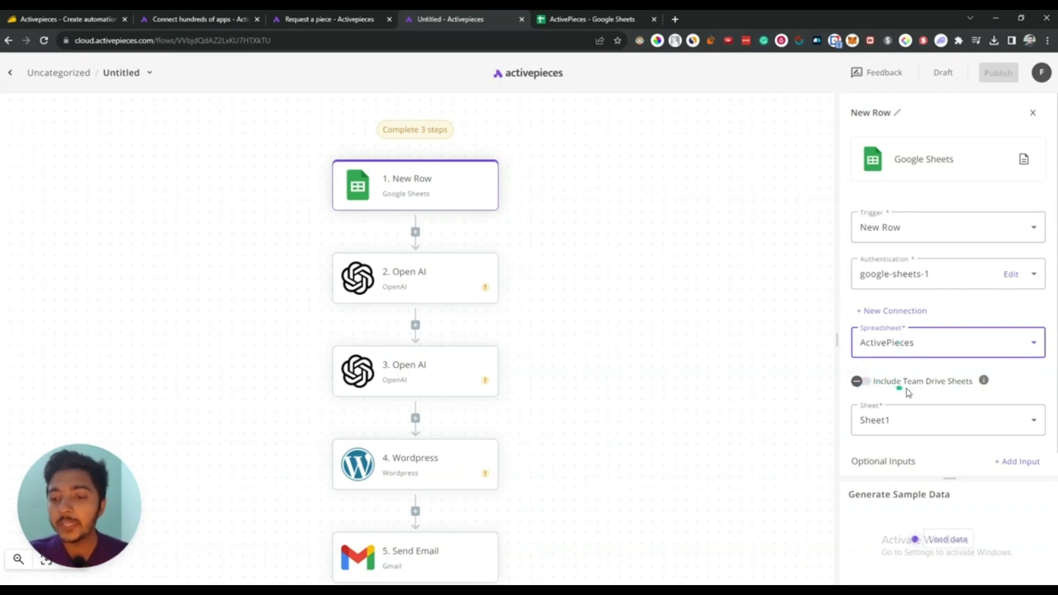
mouse_move(984, 385)
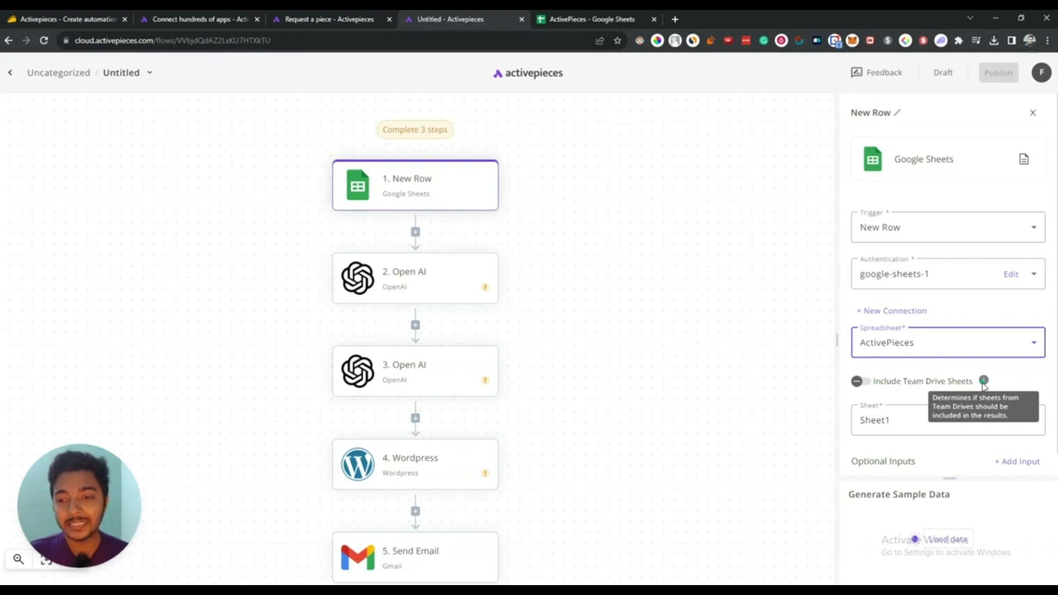
click(886, 424)
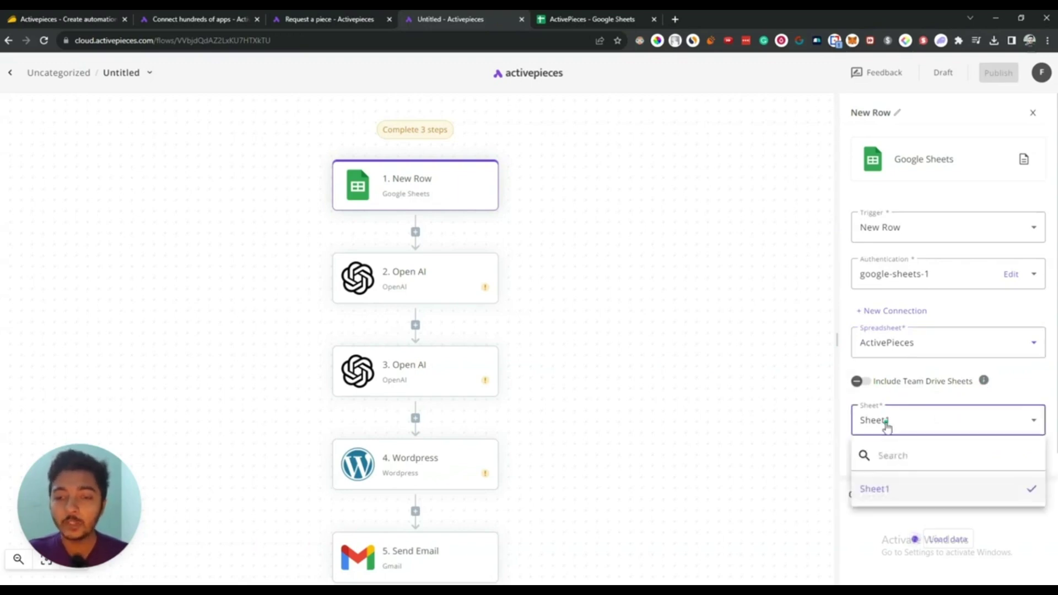
click(886, 425)
- Switch to the ActivePieces spreadsheet in Google Sheets, add a second sheet, reselect Sheet1 and return to the Activepieces flow
click(608, 20)
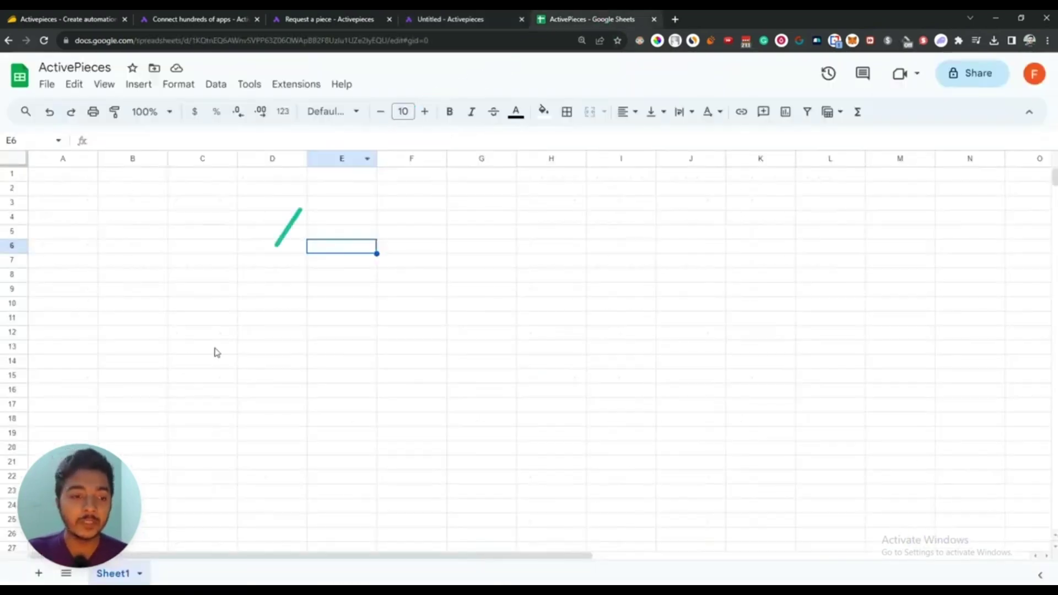
drag(107, 485, 148, 355)
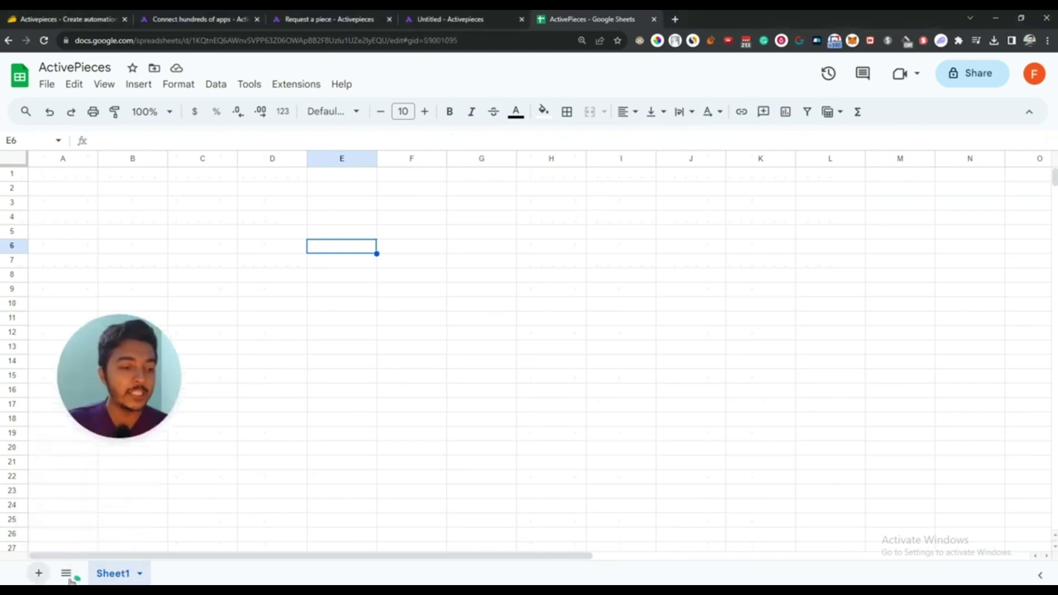
click(117, 573)
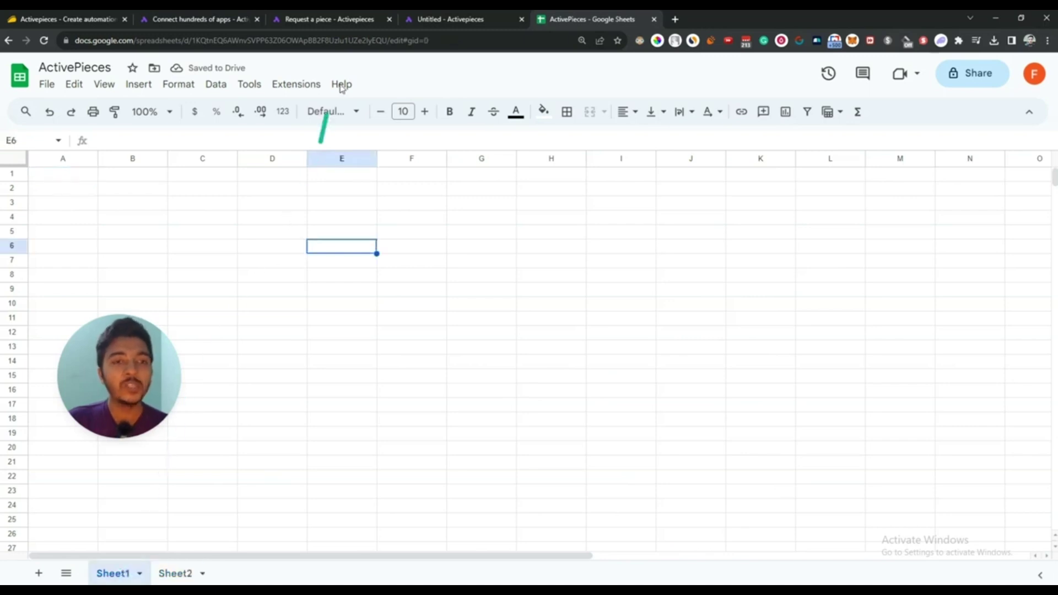
click(473, 25)
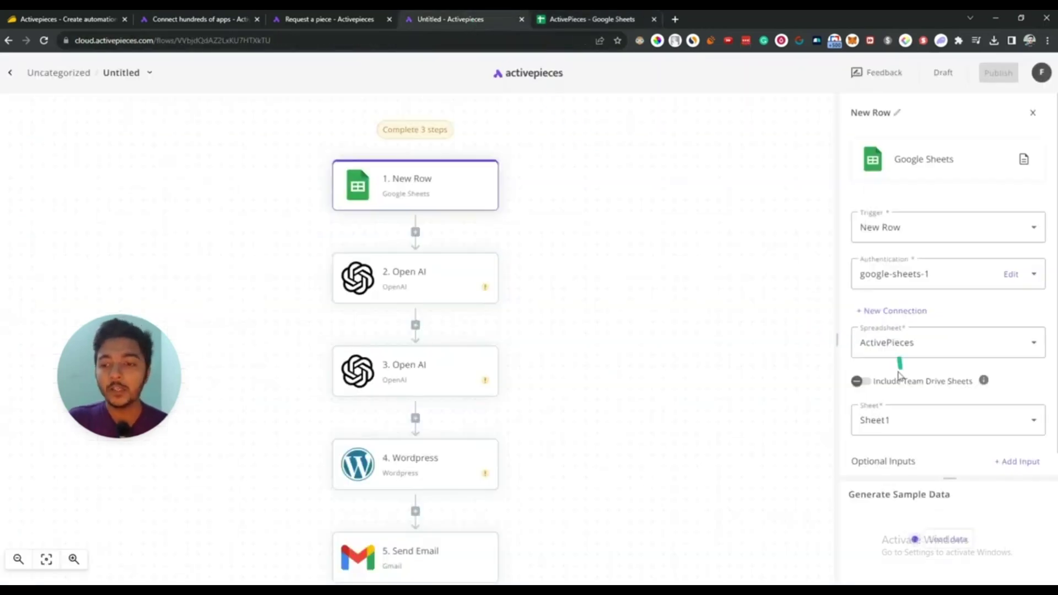
- Try adding the optional Max Rows to Poll input to the New Row trigger and remove it again
scroll(937, 411, down, 1)
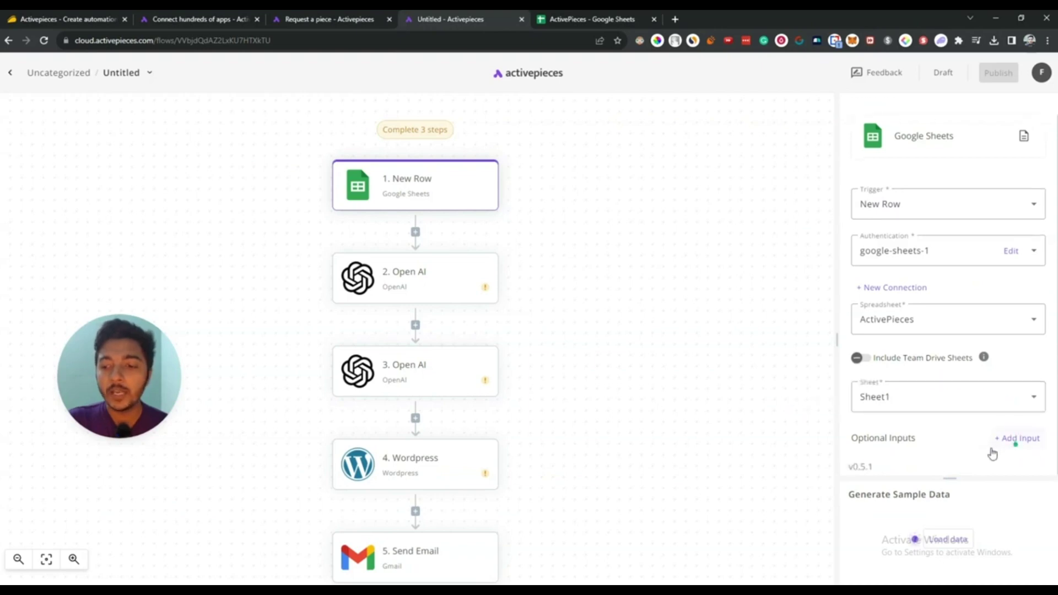
click(1013, 439)
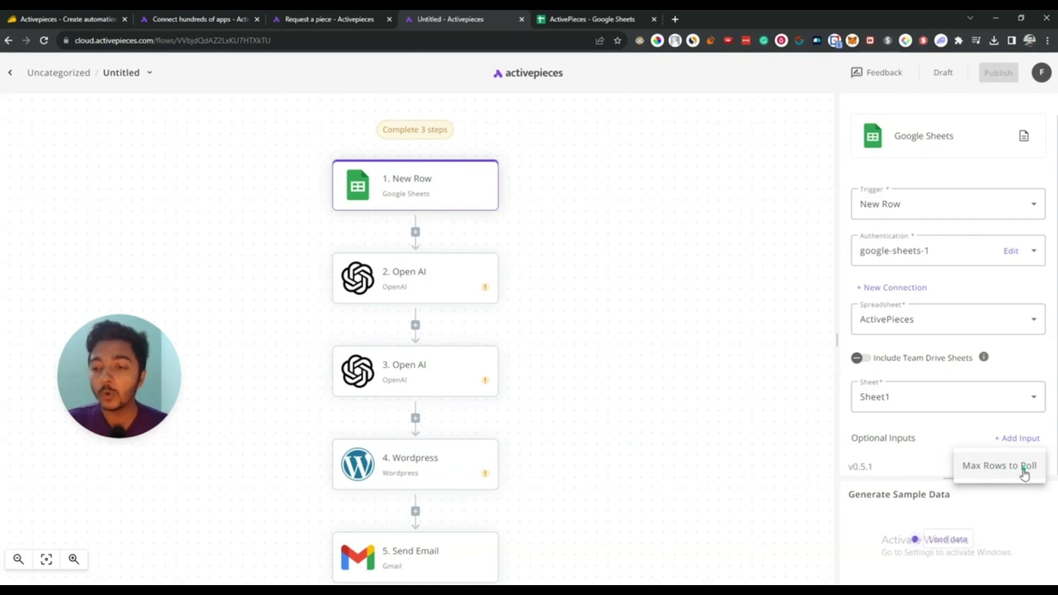
click(977, 477)
scroll(910, 451, down, 1)
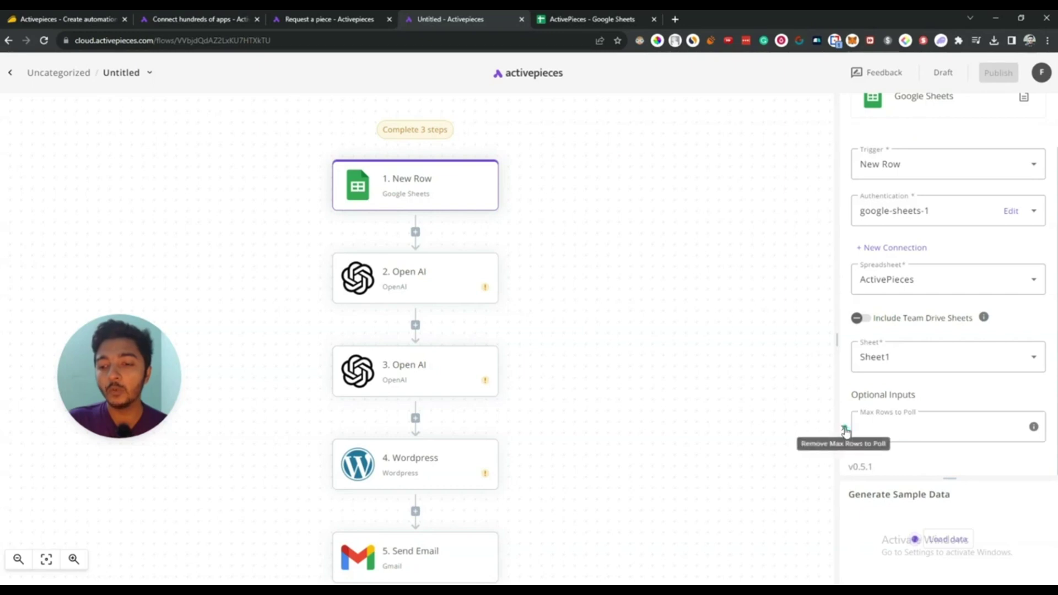
click(845, 429)
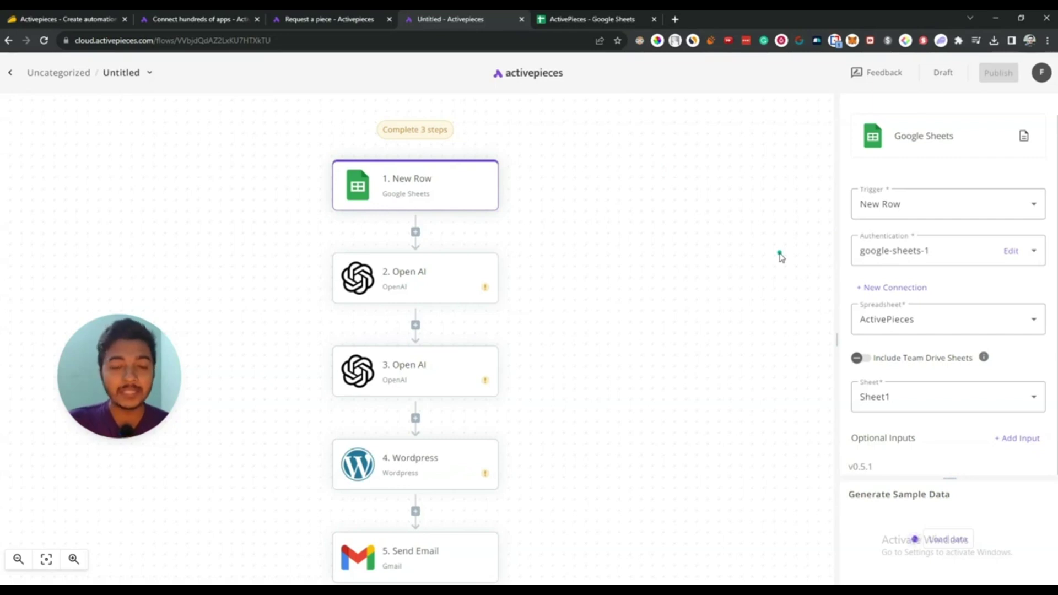
- Open the first Open AI step, create a secret key named Activepices API Demo on OpenAI's API keys page and copy it
click(395, 285)
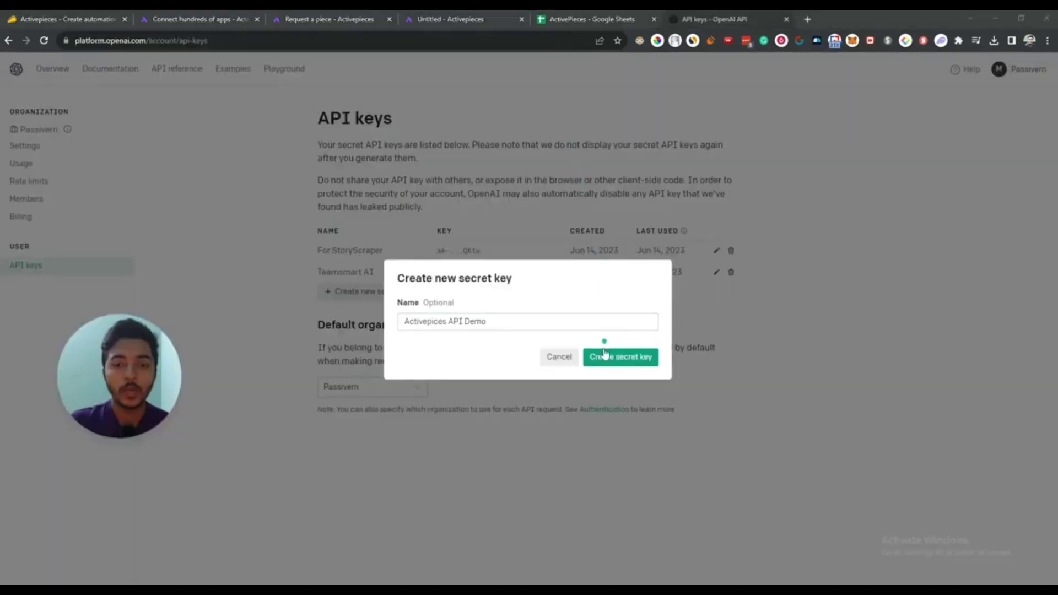
click(604, 354)
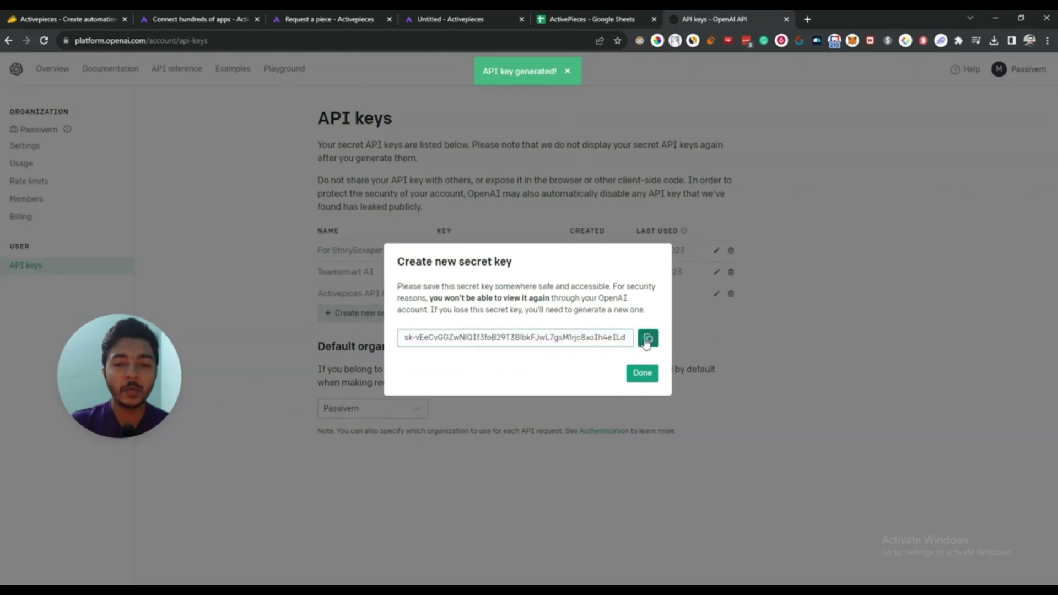
click(642, 340)
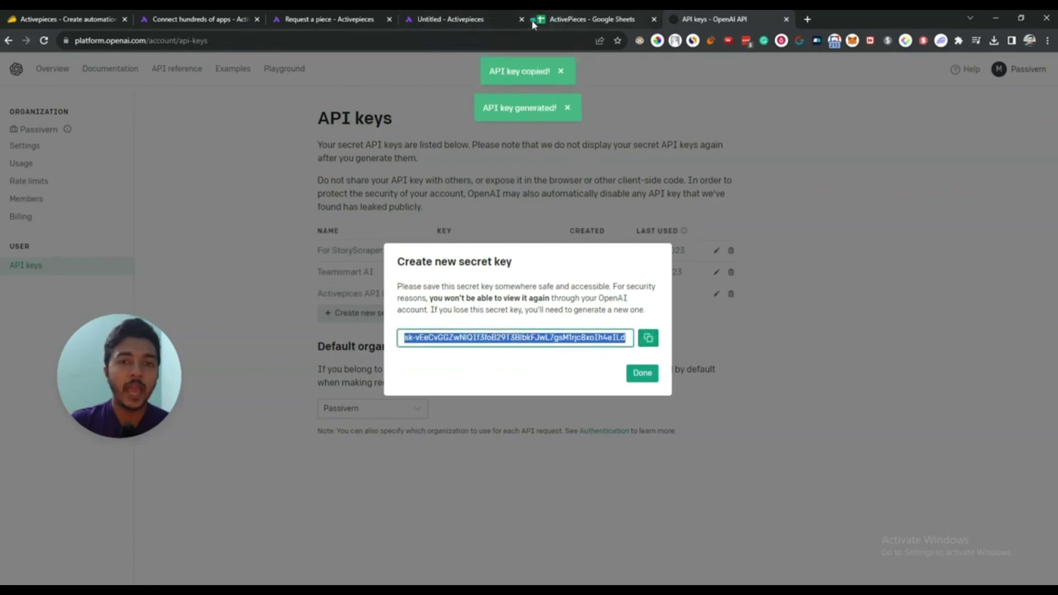
- Return to the Activepieces flow and add a connection named openai to the first Open AI step, pasting the API key and saving it
click(436, 22)
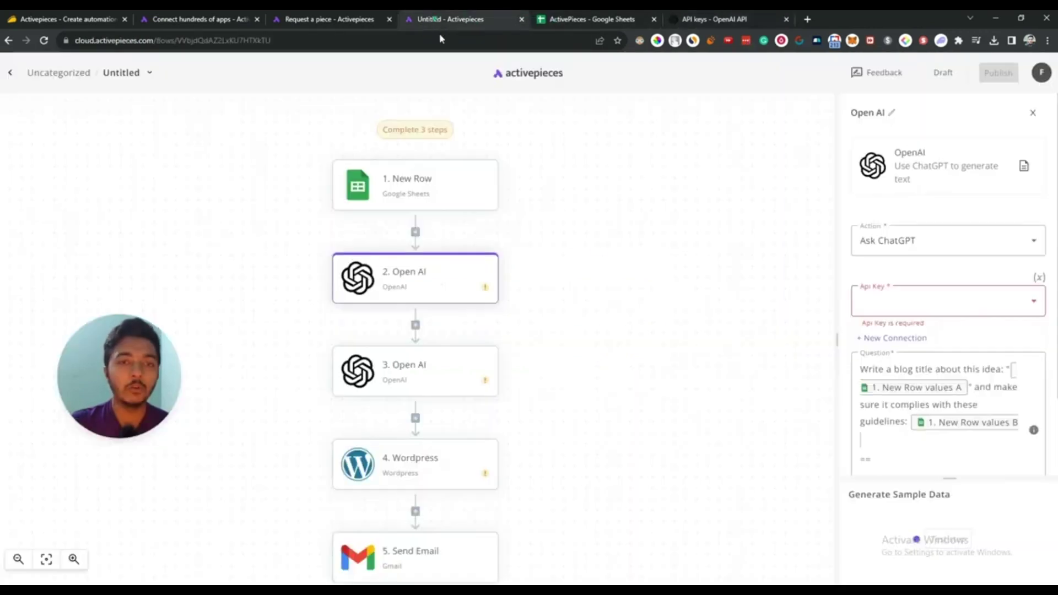
click(867, 305)
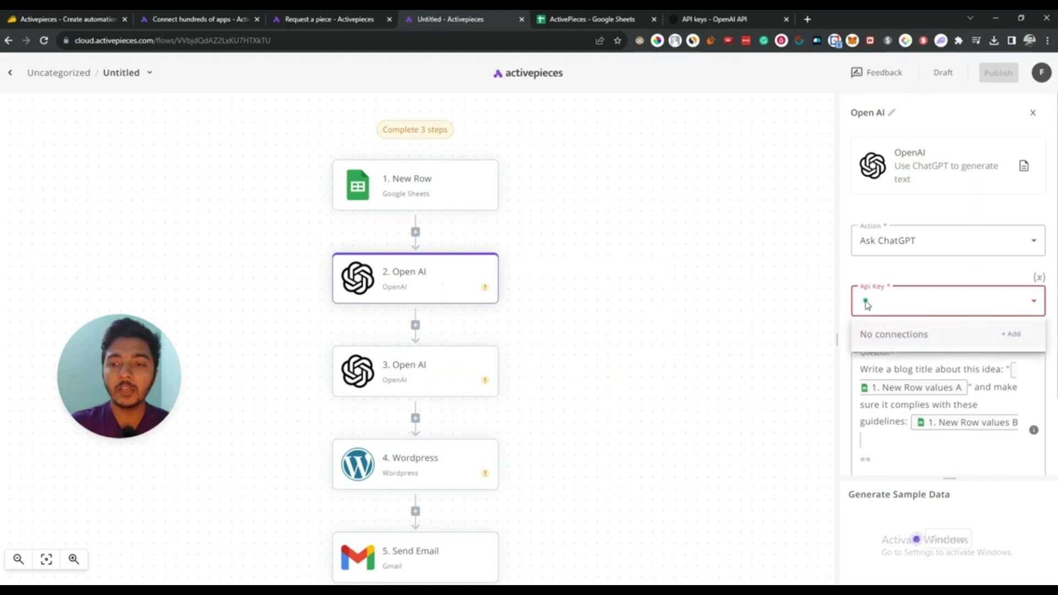
click(1013, 335)
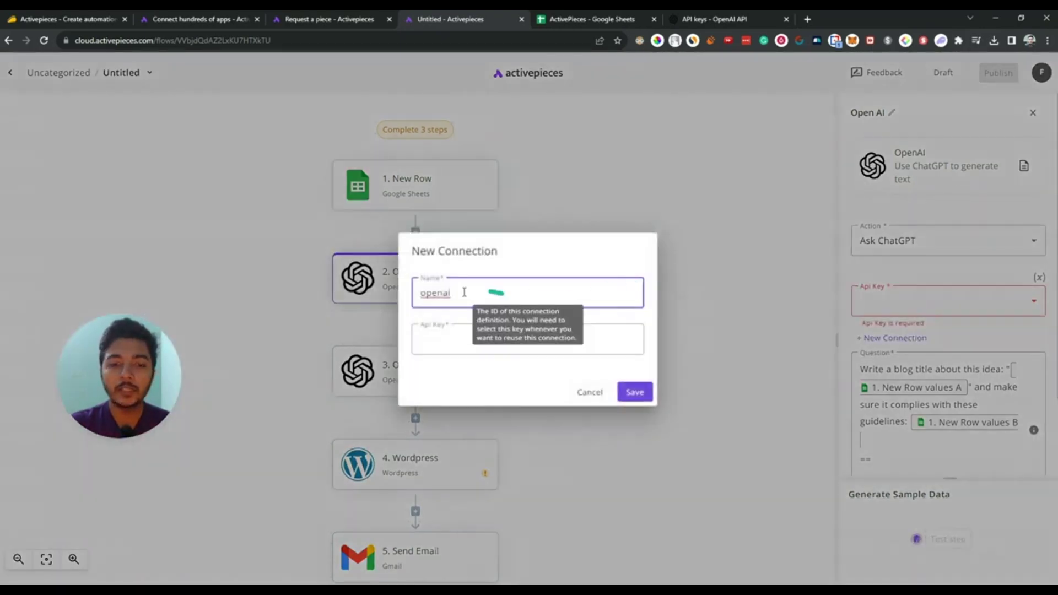
click(439, 337)
key(ctrl+v)
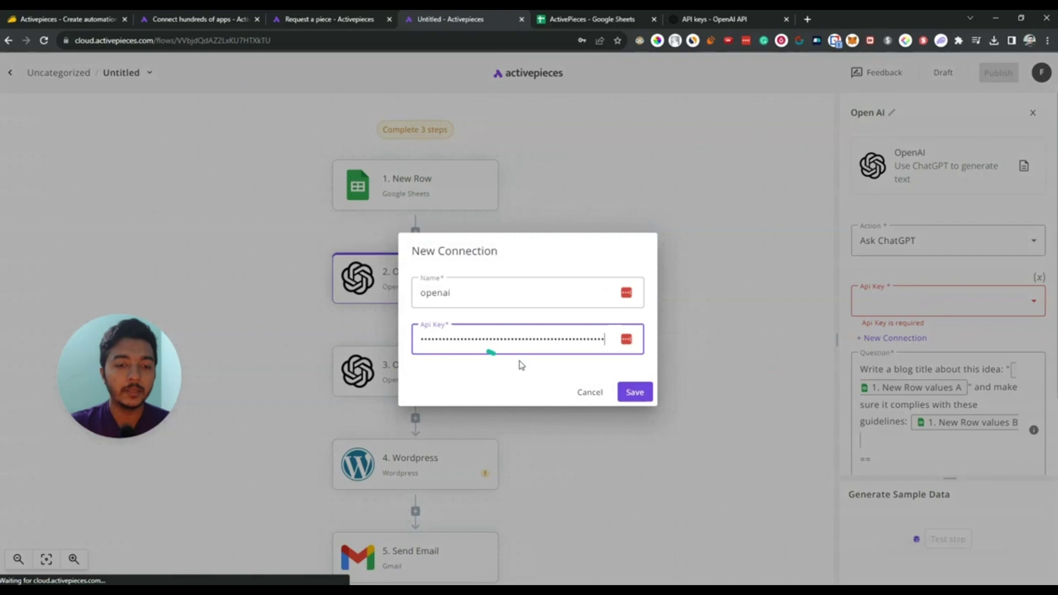
click(634, 391)
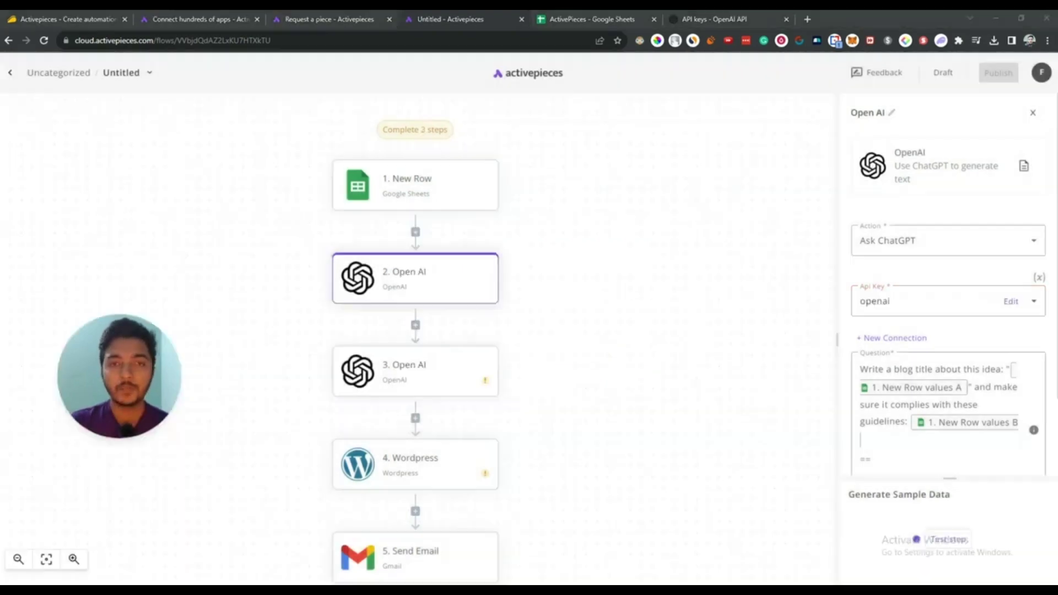
click(944, 389)
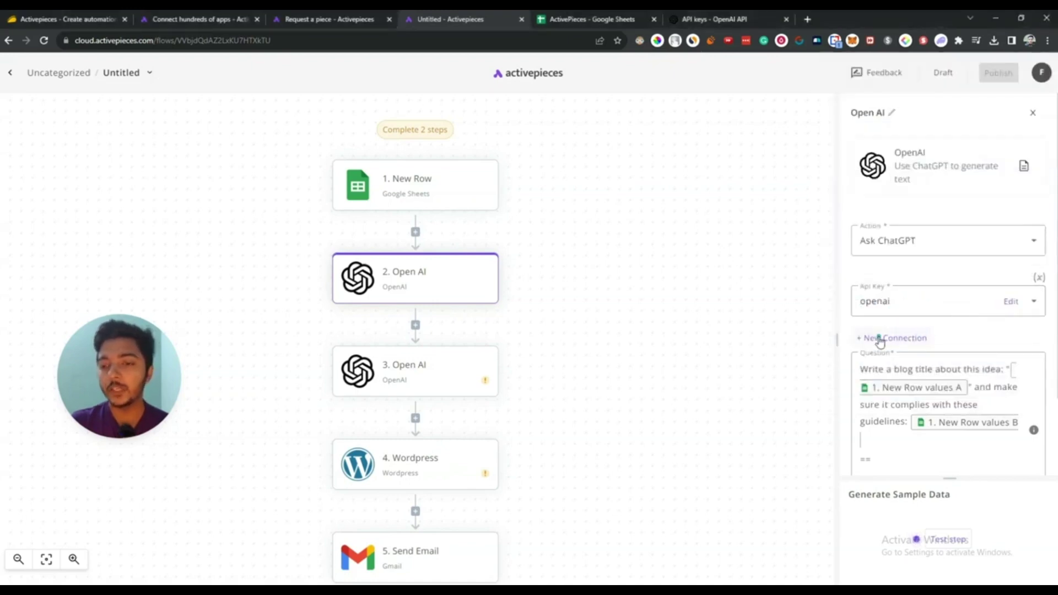
click(879, 339)
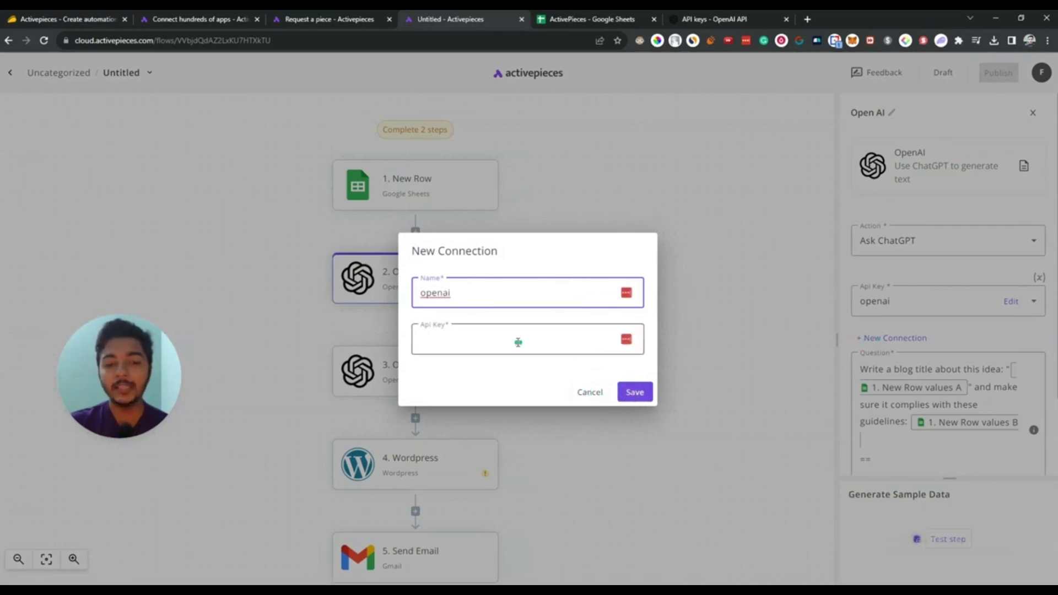
click(585, 393)
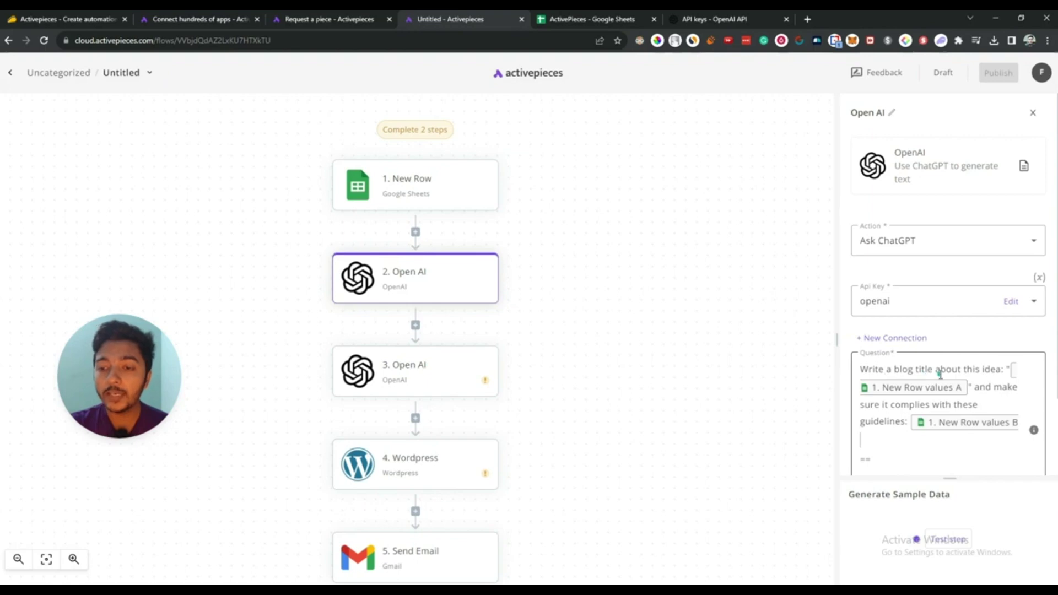
- Examine the blog-title prompt of the first Open AI step and the spreadsheet column in Google Sheets that its New Row values refer to
click(940, 374)
scroll(940, 374, down, 2)
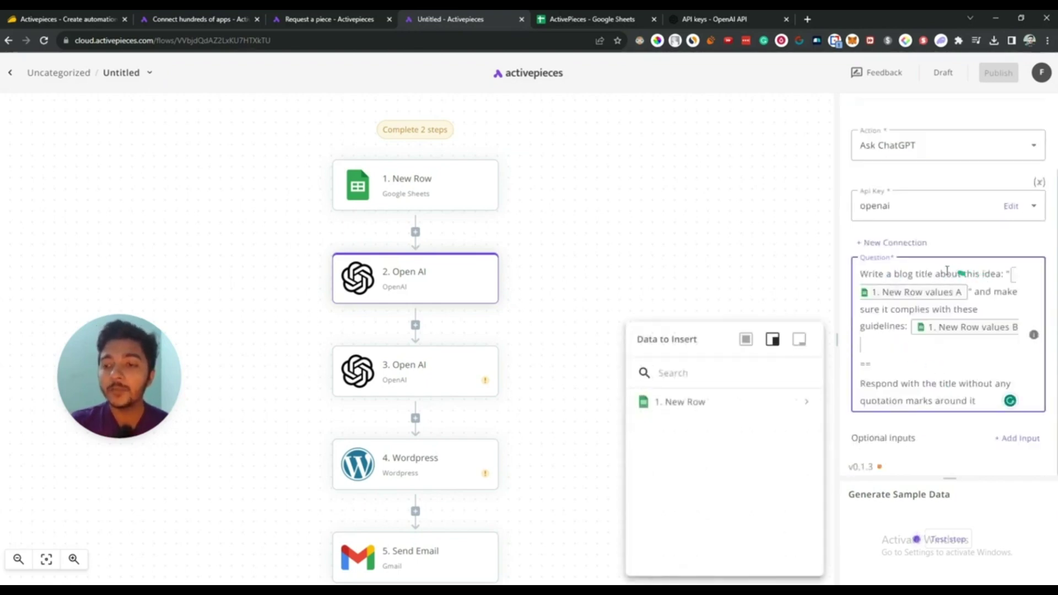
drag(948, 274, 1013, 274)
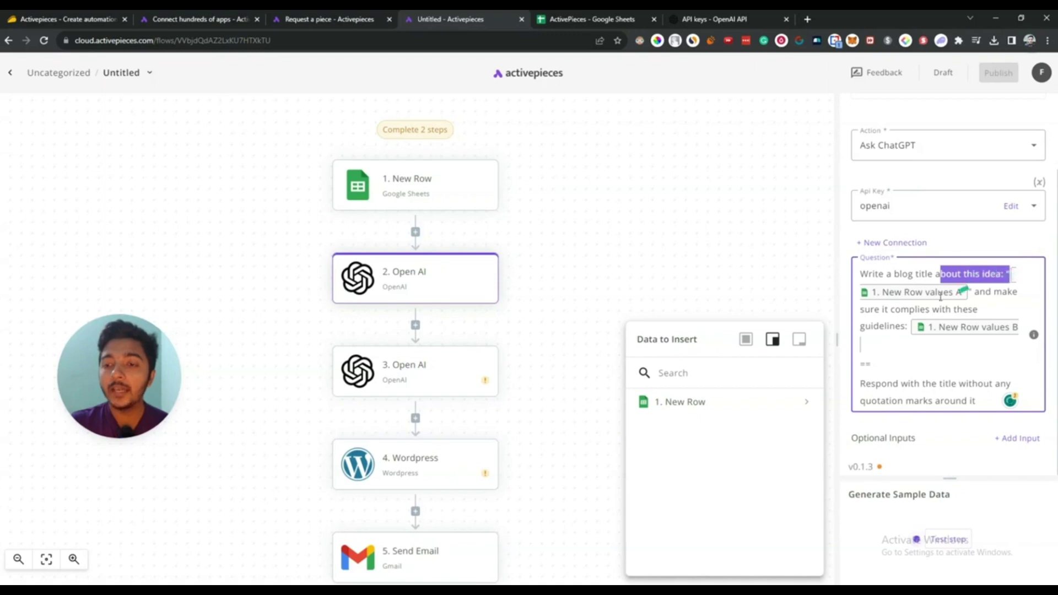
click(897, 307)
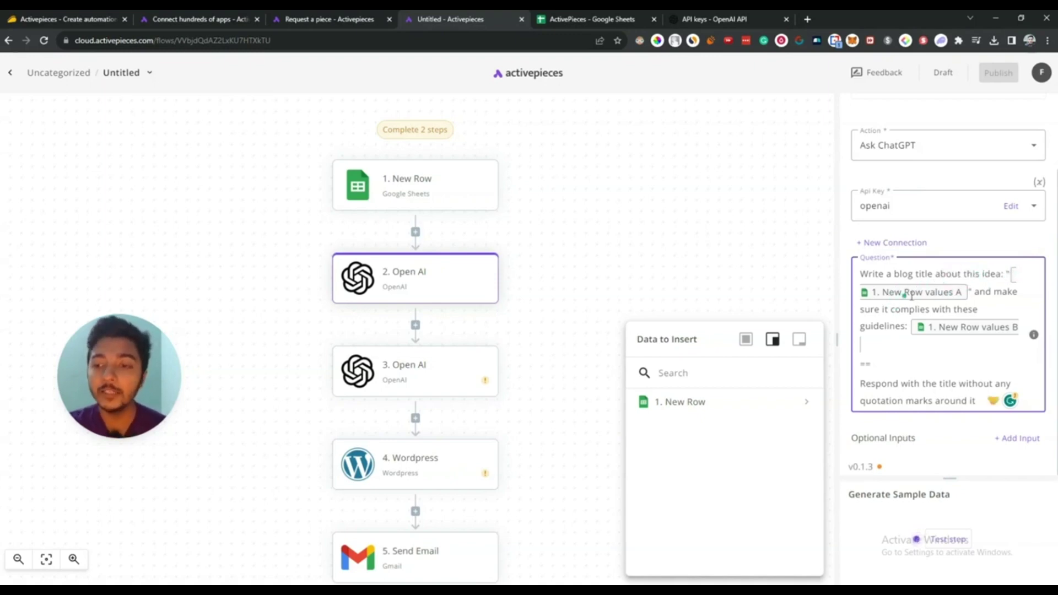
click(590, 22)
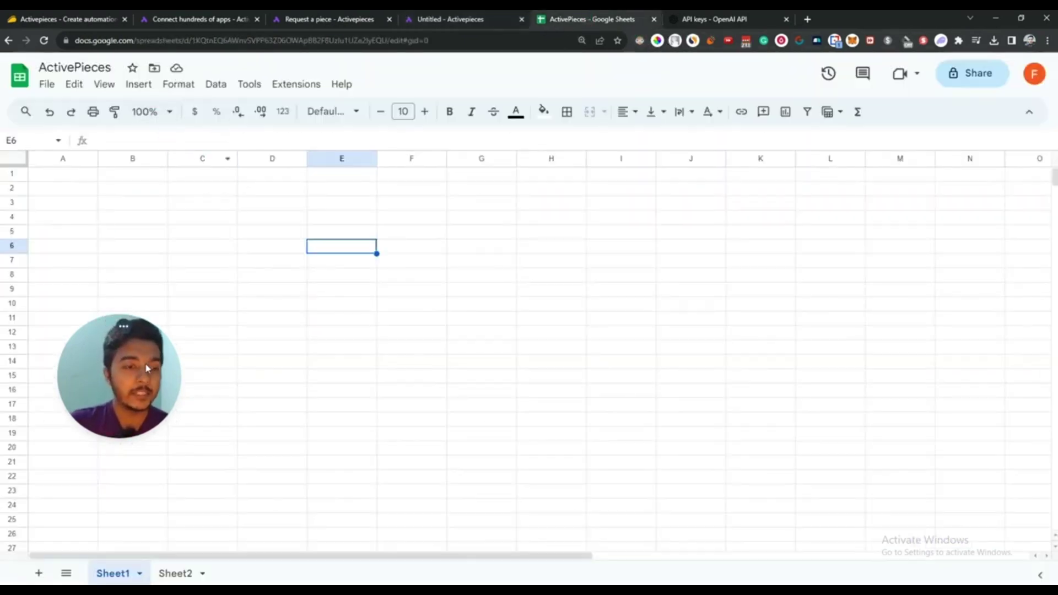
drag(148, 368, 566, 339)
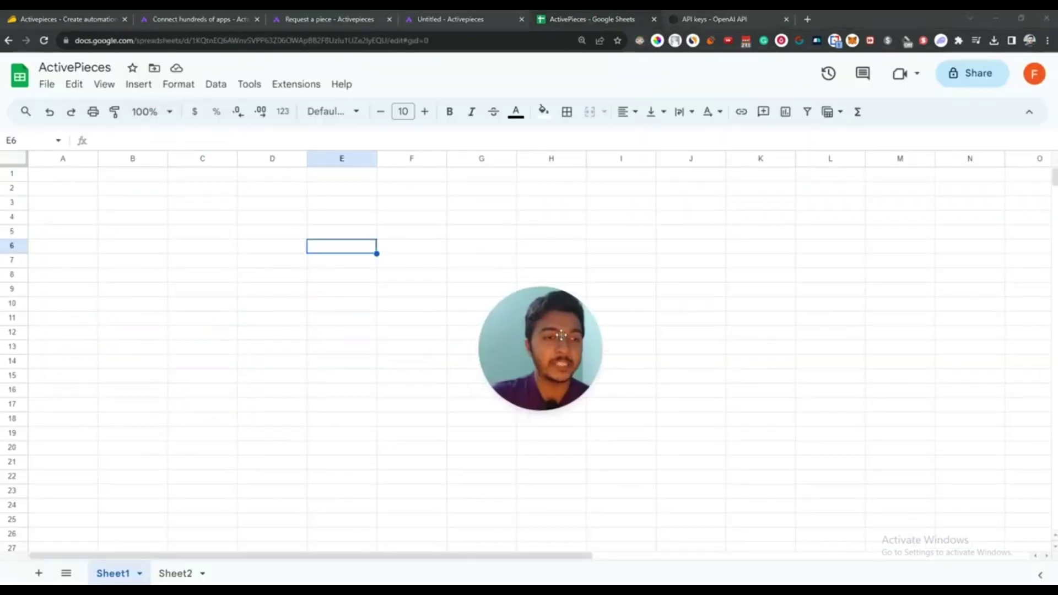
click(71, 160)
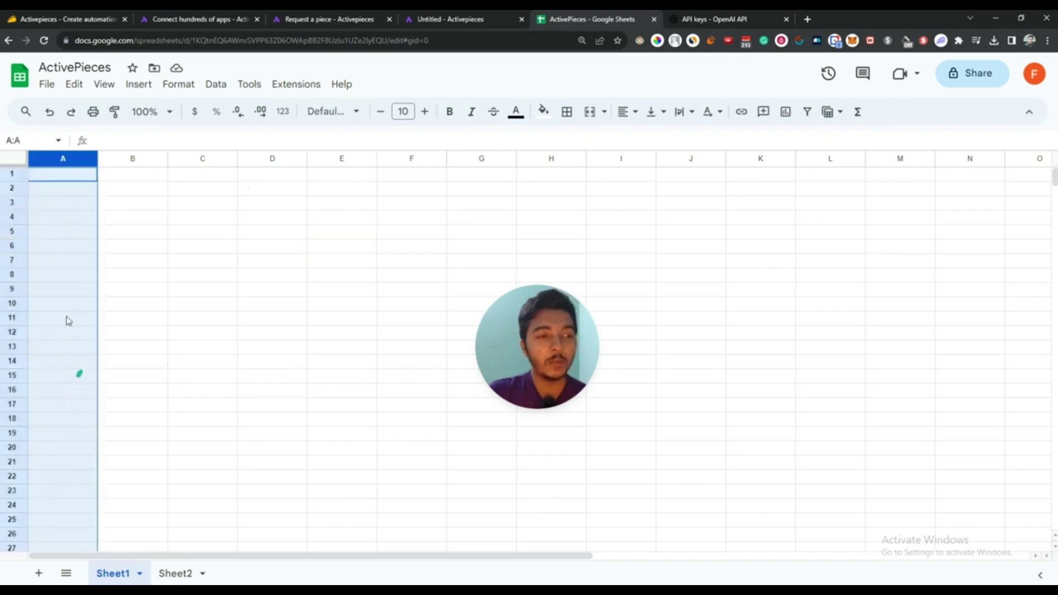
click(466, 20)
drag(509, 358, 137, 313)
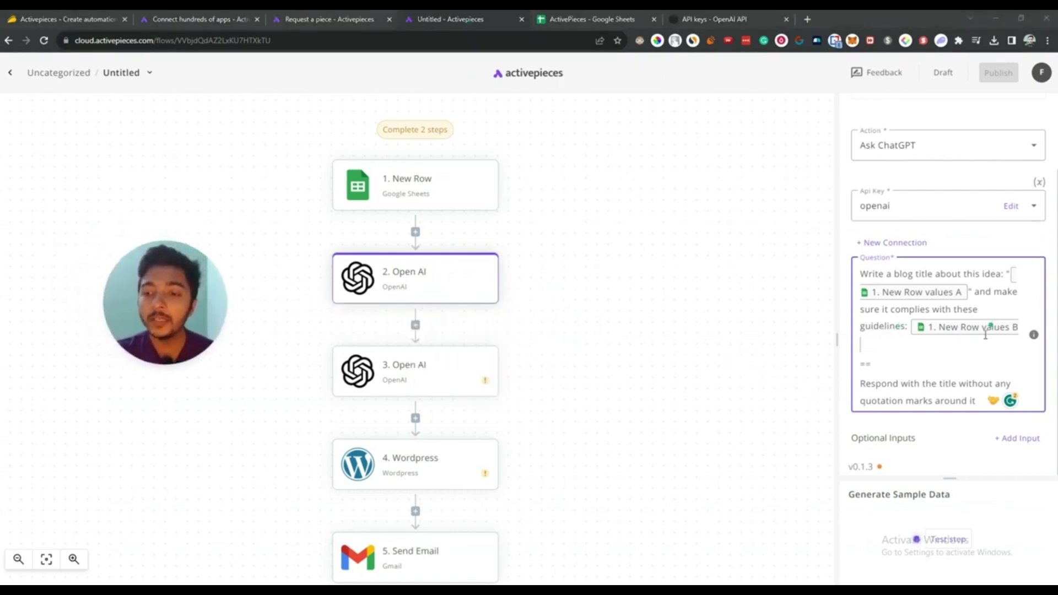
- Fill Sheet1 in Google Sheets with "Best Email Marketing Software" in A1 and detailed guidelines featuring "Activecampaign" as the best software in B1, and return to the flow
click(551, 19)
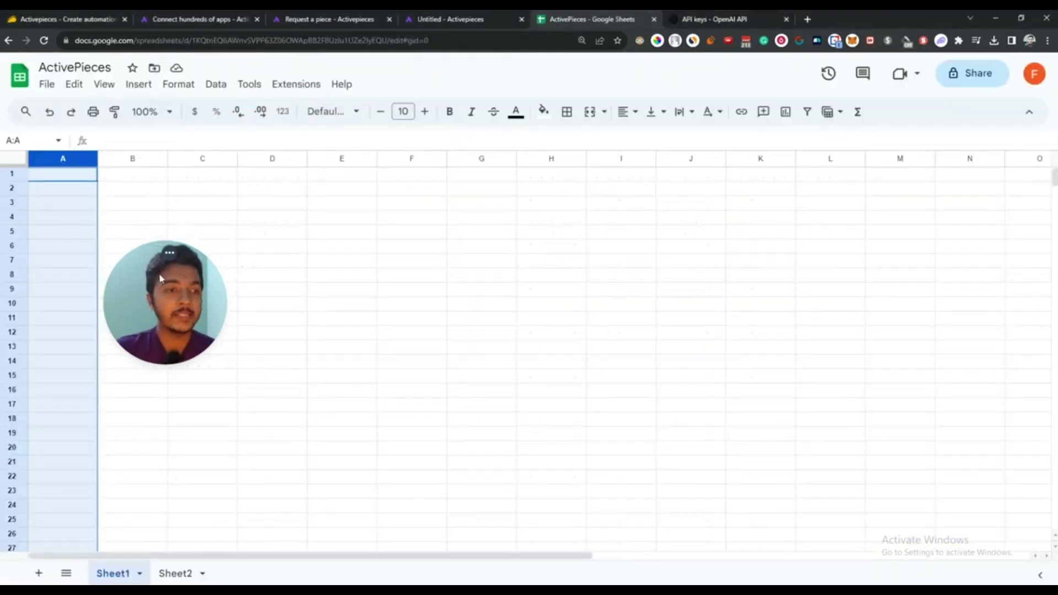
click(73, 173)
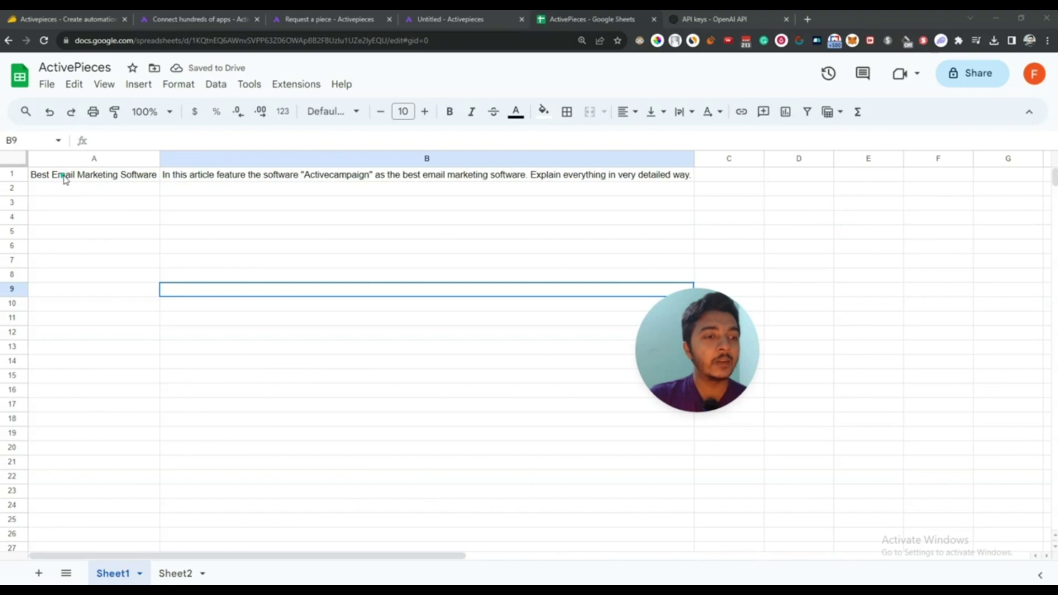
click(66, 177)
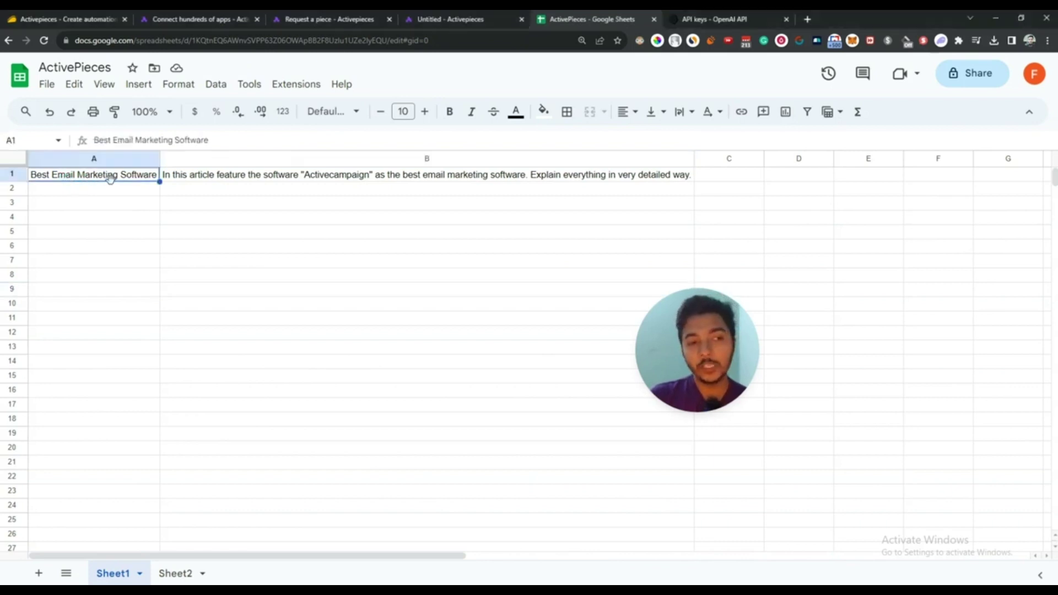
click(343, 175)
double_click(342, 175)
click(336, 175)
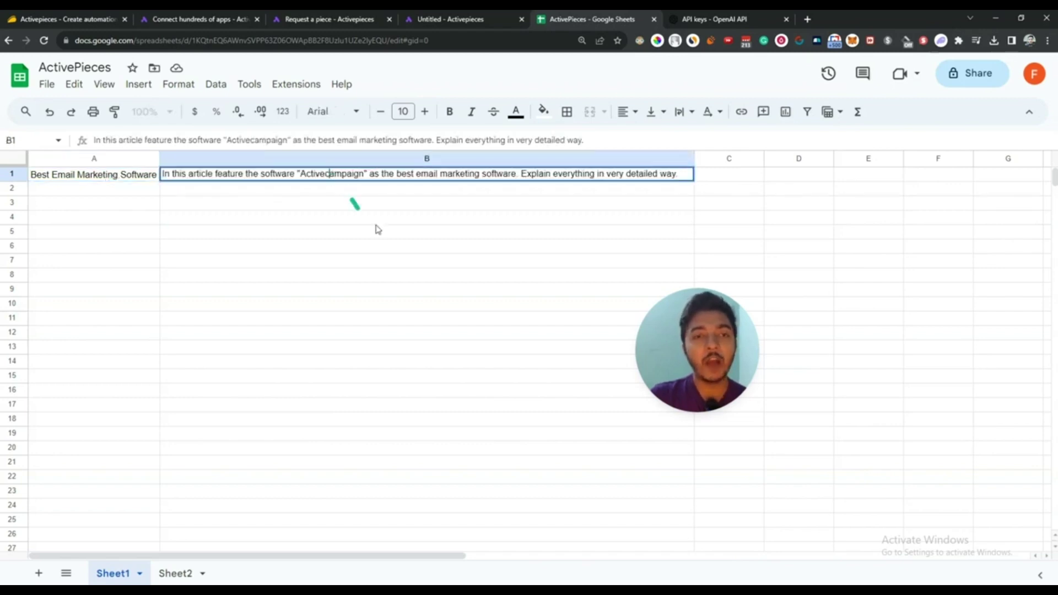
click(375, 218)
click(449, 20)
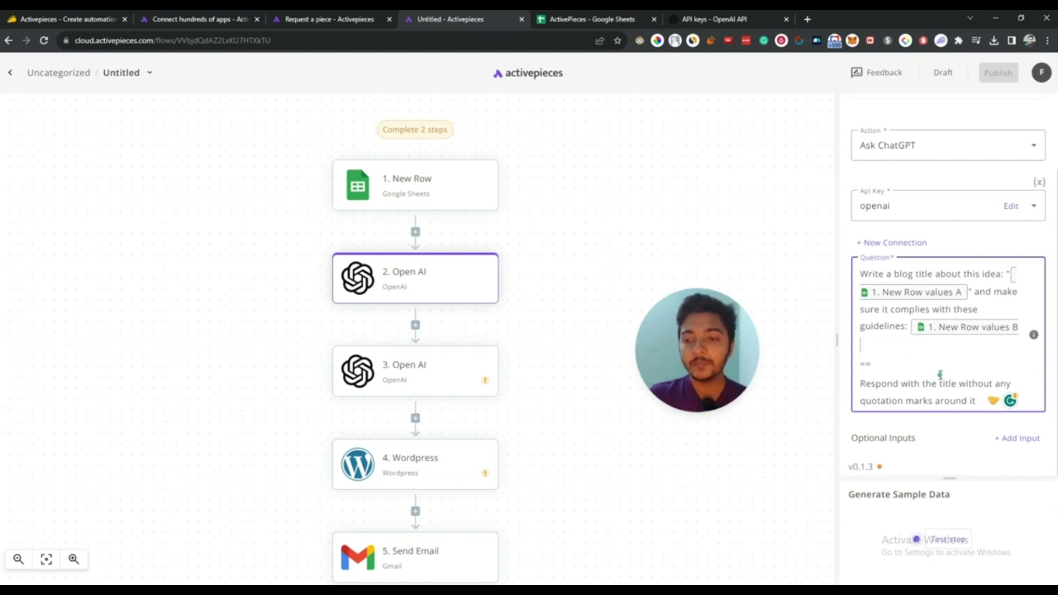
- Try adding the filler text ddfdhgyeuiyr after New Row values B in the Open AI step's question and delete it again
scroll(940, 375, up, 2)
scroll(933, 368, down, 2)
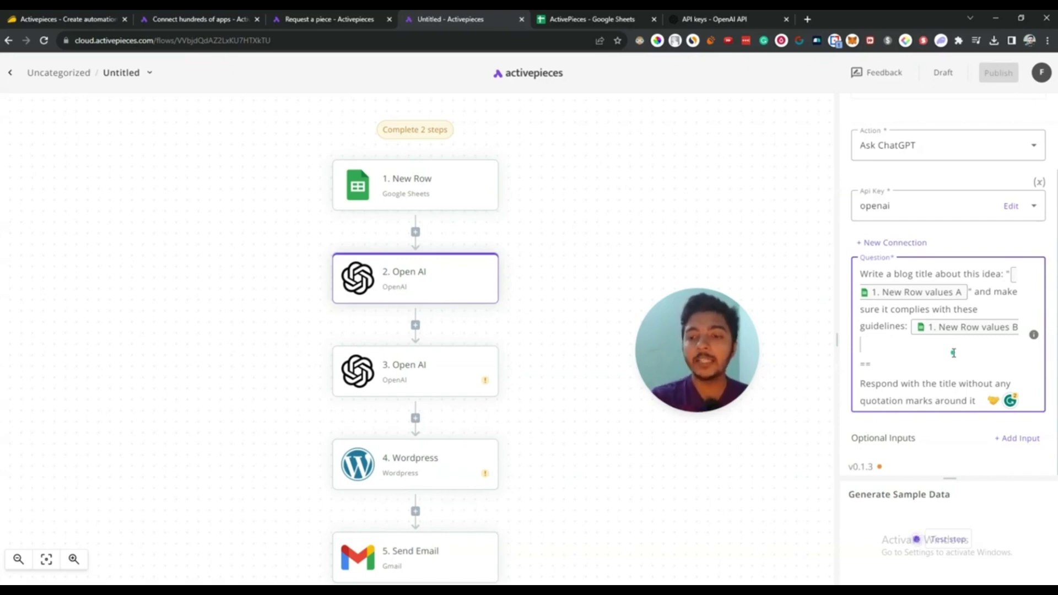
click(953, 352)
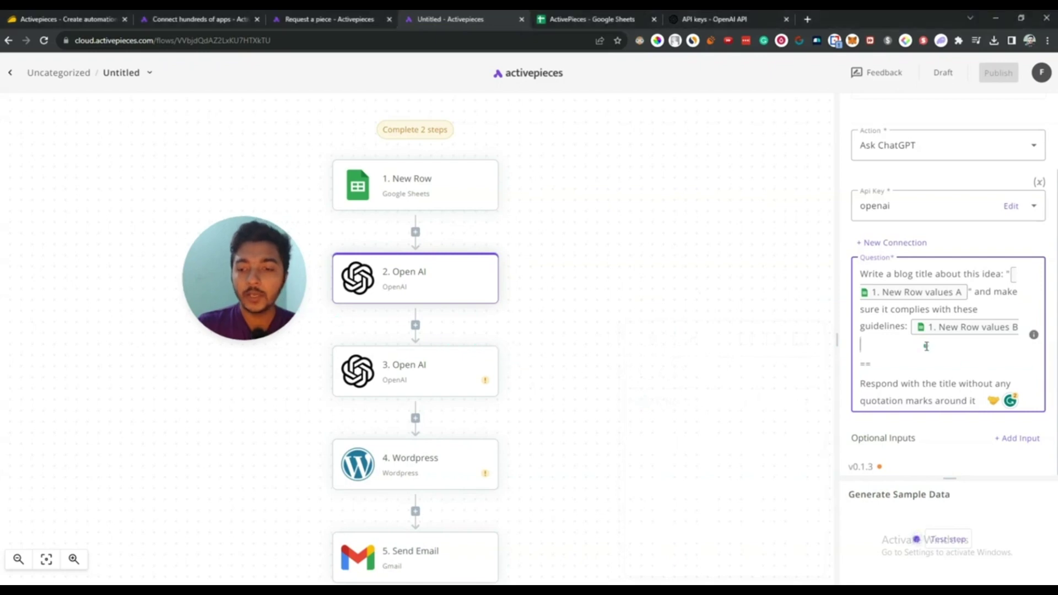
text(ddfdhgyeuiyr)
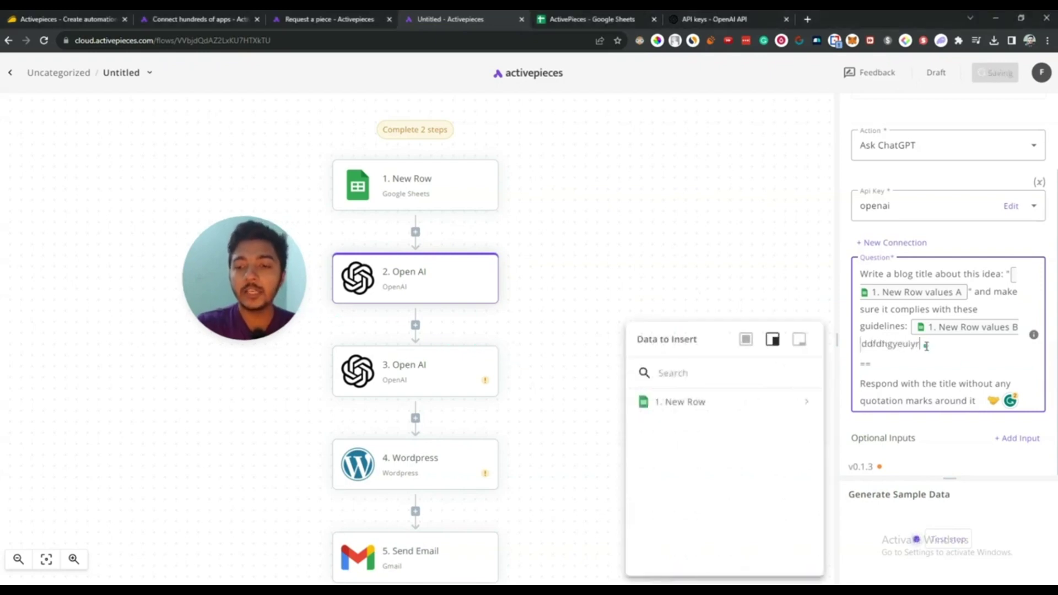
key(BackSpace)
key(BackSpace)
key(BackSpace)
key(BackSpace)
key(BackSpace)
key(BackSpace)
key(BackSpace)
key(BackSpace)
key(BackSpace)
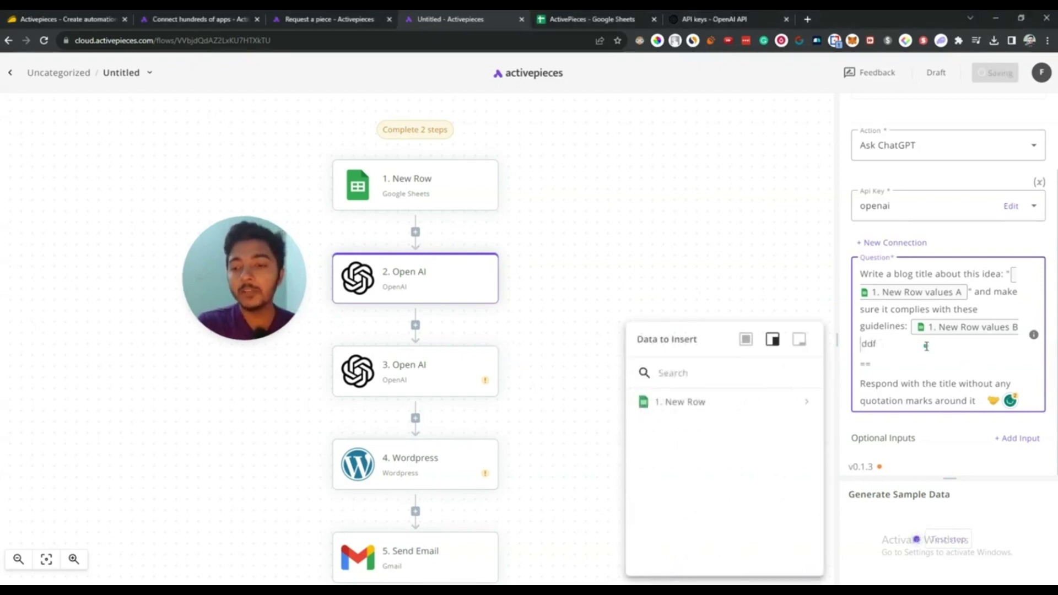
key(BackSpace)
key(BackSpace)
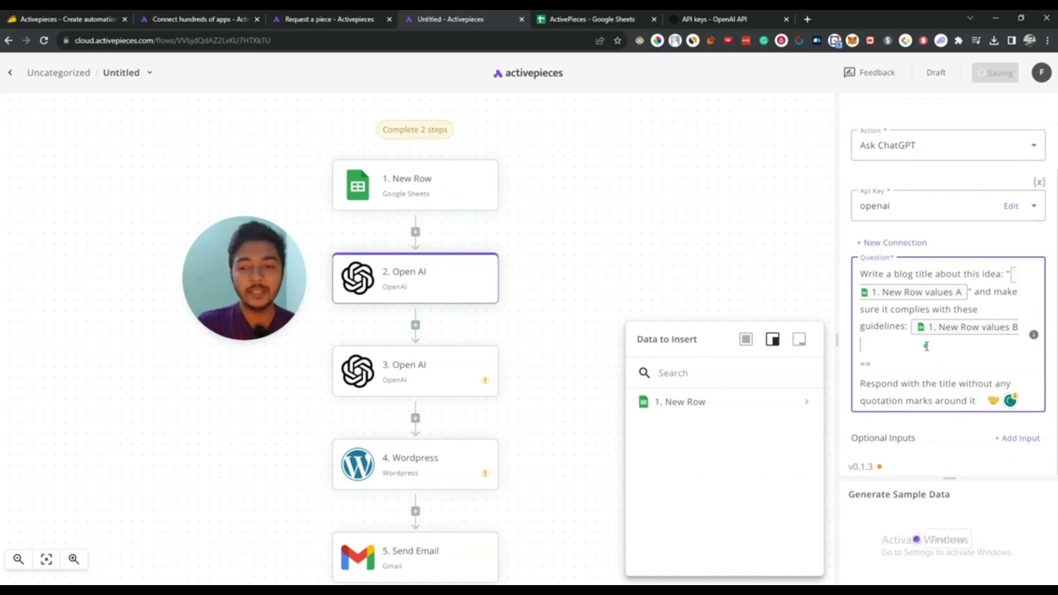
click(396, 337)
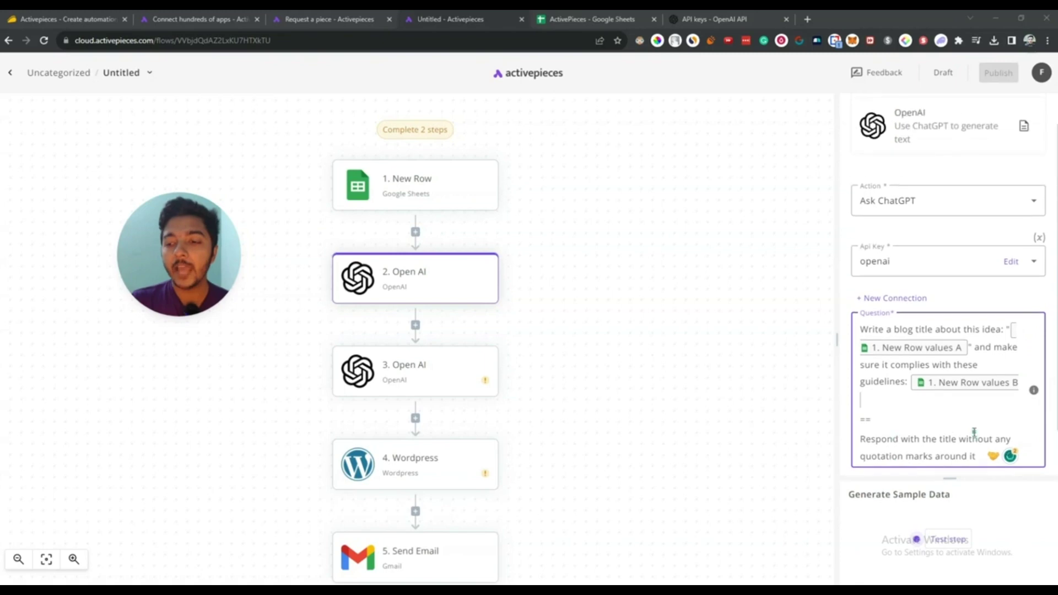
- Add the optional Model input to the first Open AI step, set it to gpt-3.5-turbo, and add the optional Temperature input
click(1019, 441)
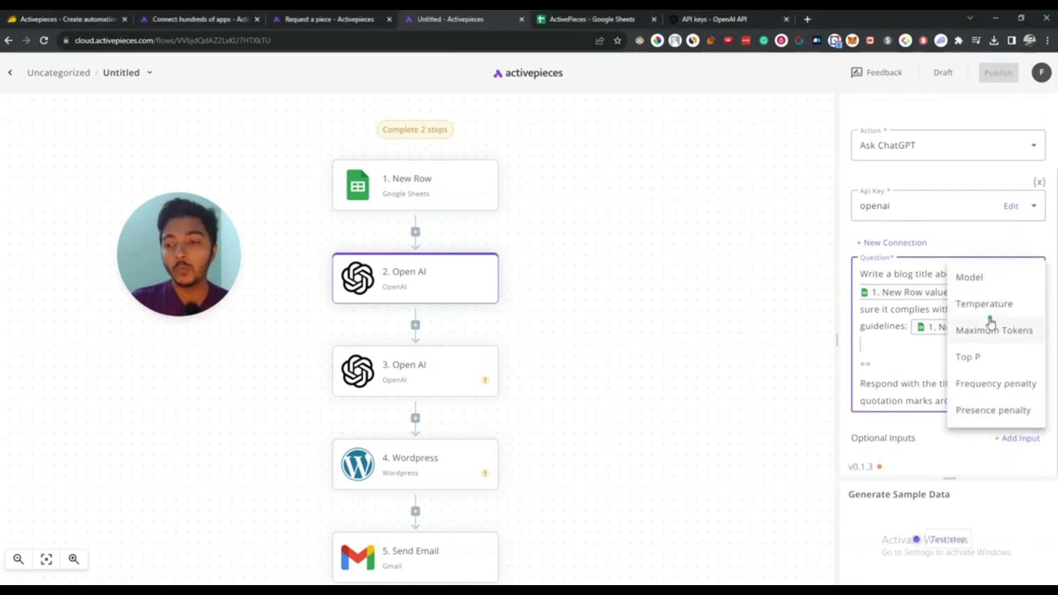
click(970, 277)
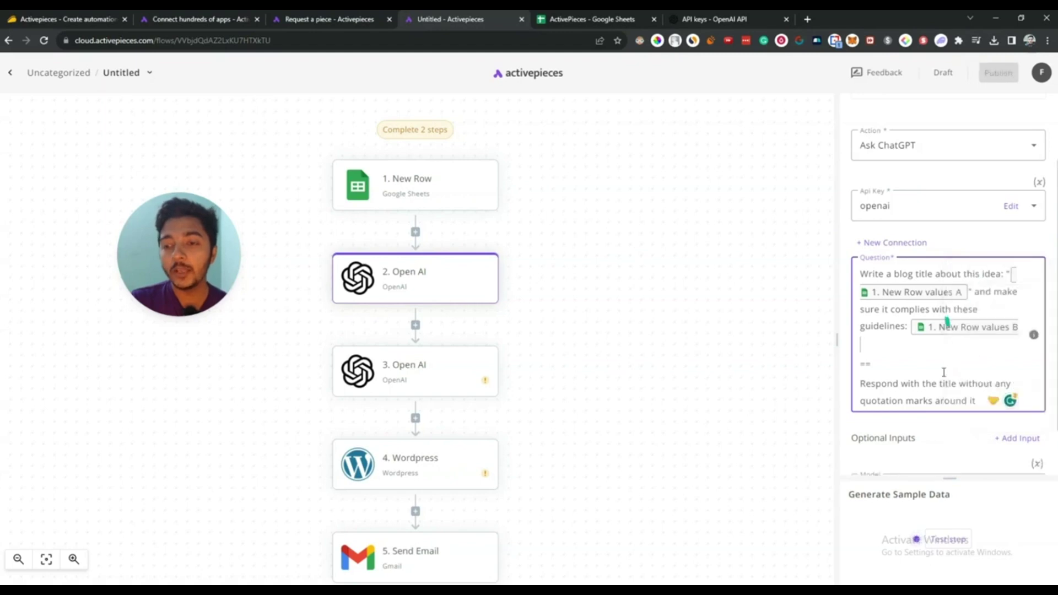
scroll(944, 372, down, 1)
click(928, 428)
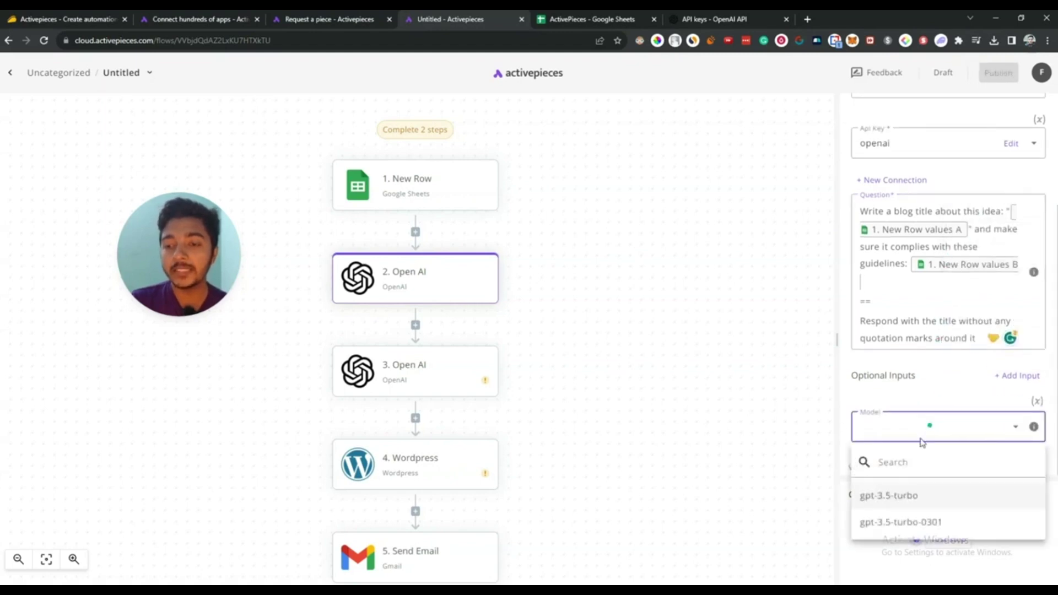
click(891, 498)
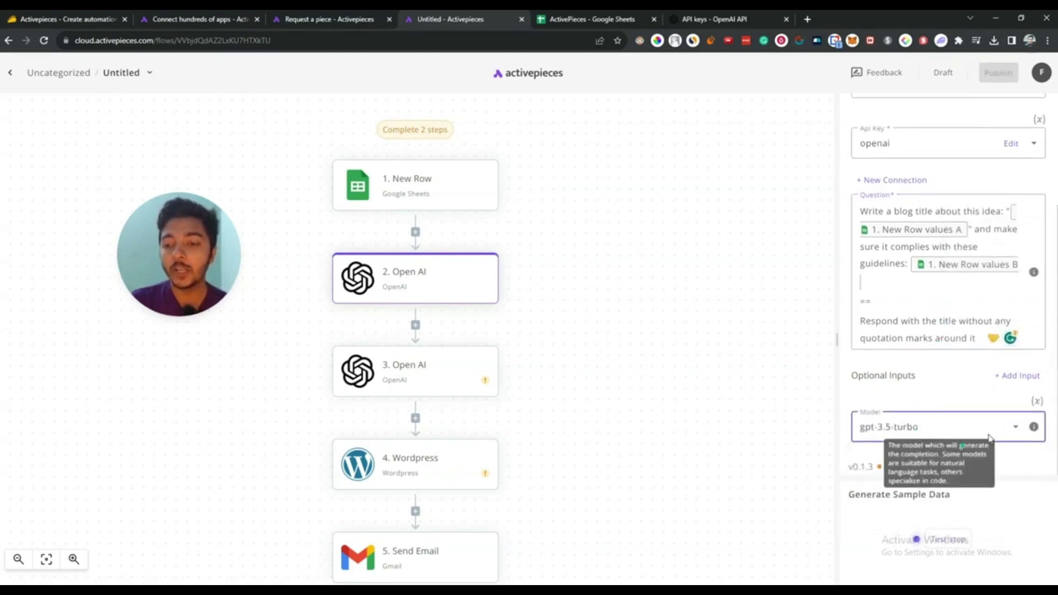
click(1017, 375)
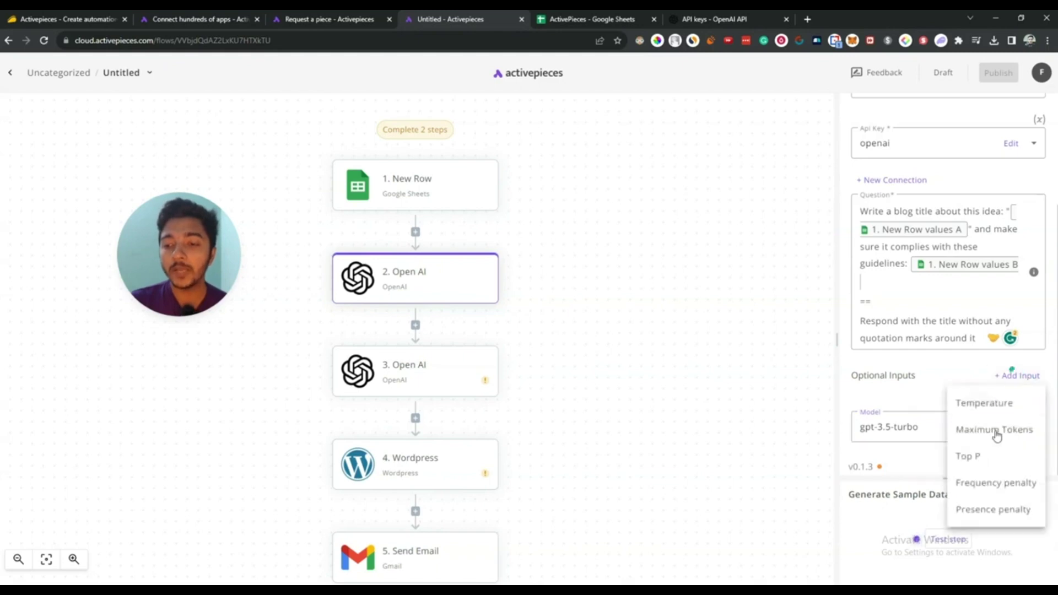
click(984, 402)
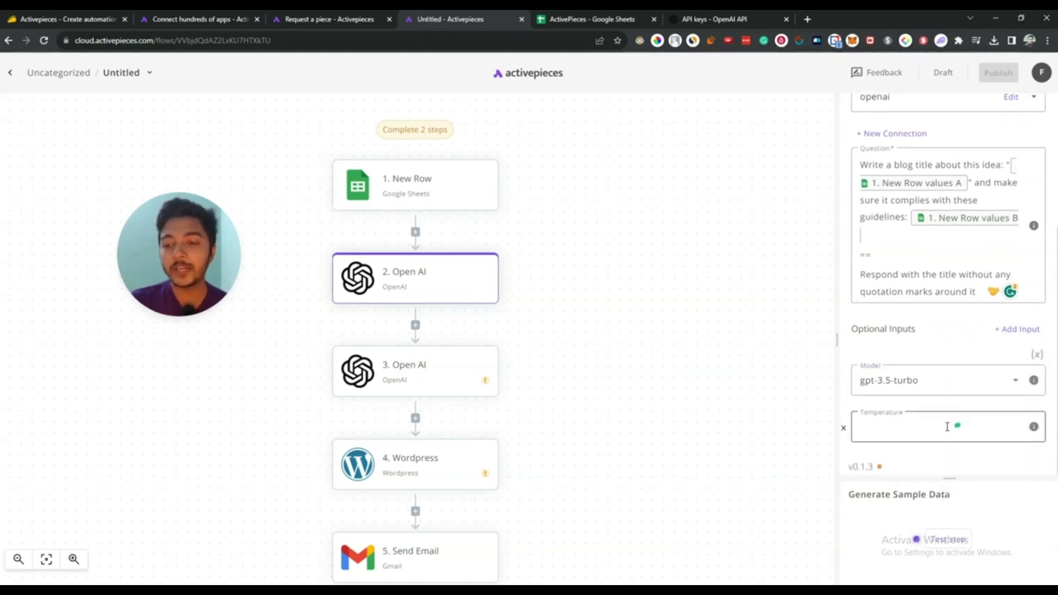
- Set the Temperature of the first Open AI step to .6
click(942, 430)
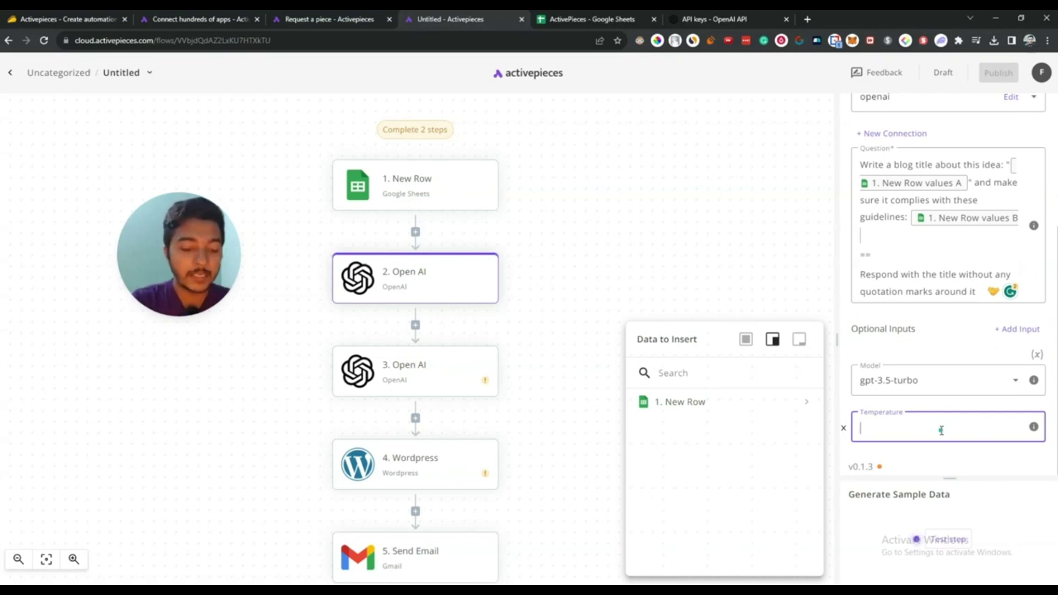
text(.6)
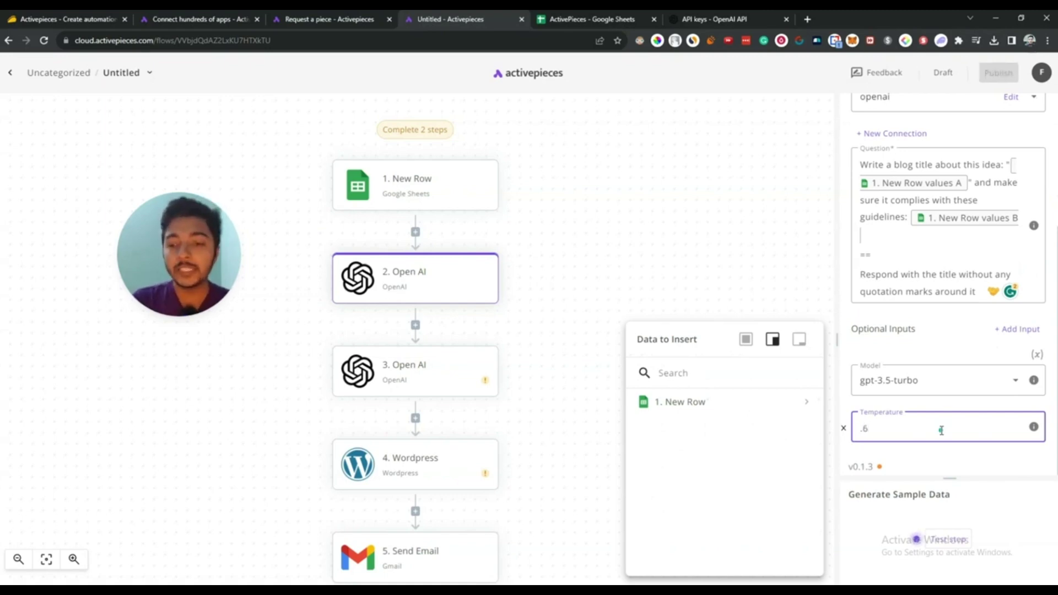
click(777, 222)
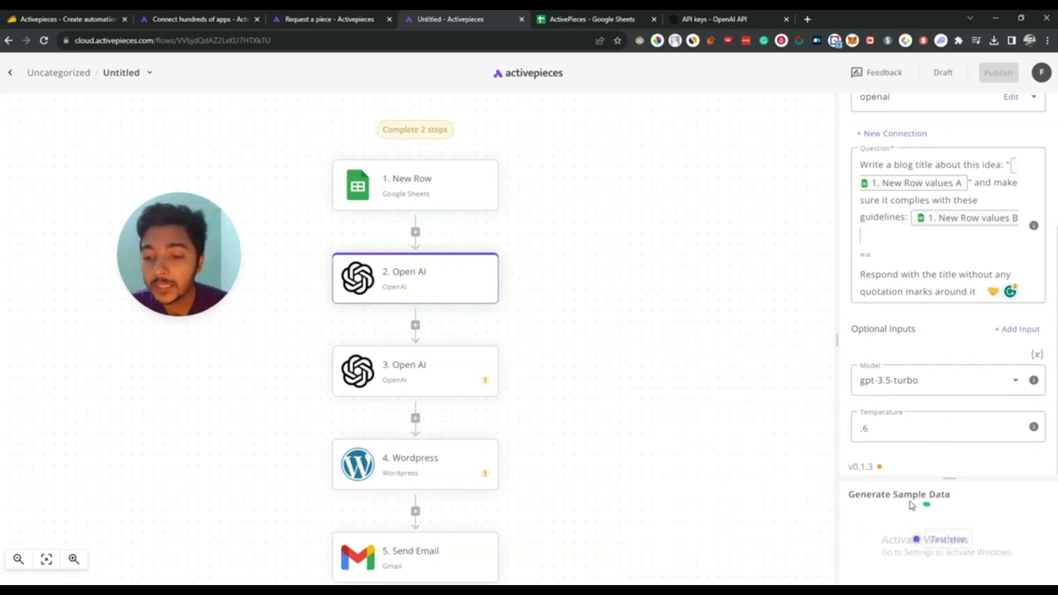
- Test the first Open AI step and read the full generated blog title in its output
click(957, 542)
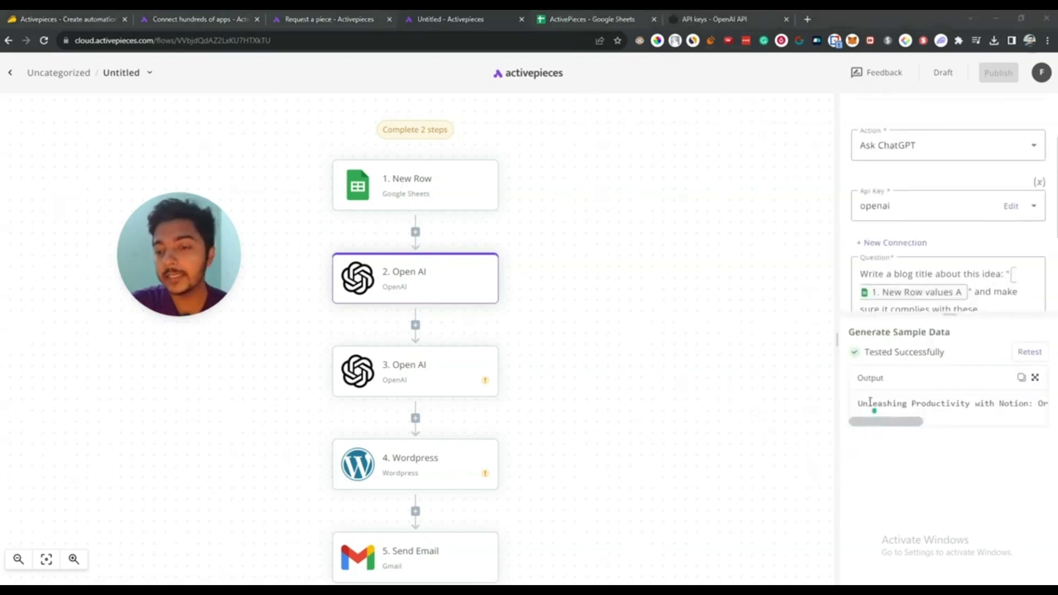
drag(917, 401, 1014, 404)
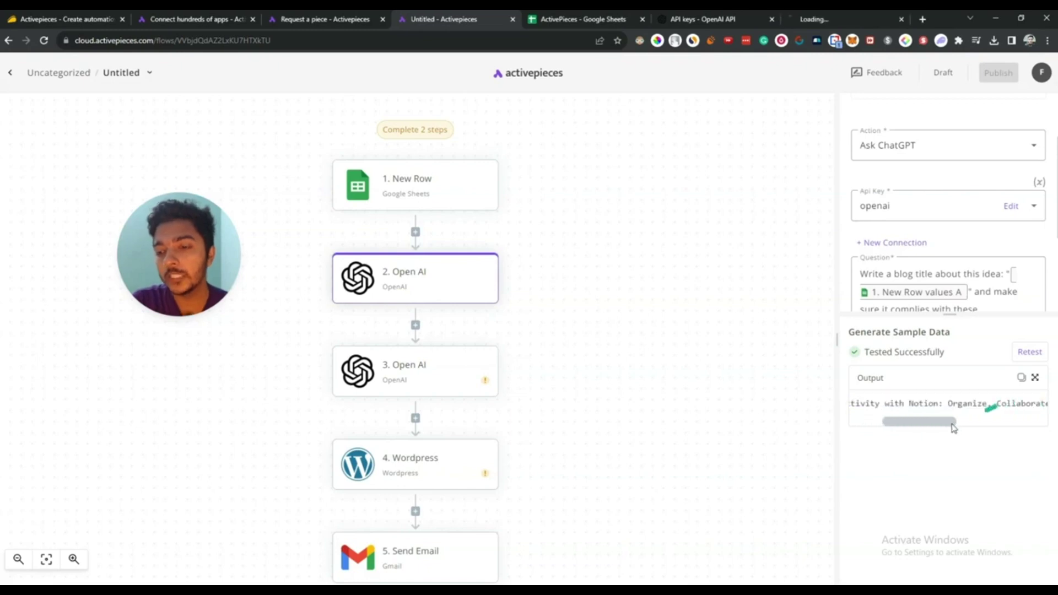
drag(951, 422, 1035, 427)
drag(974, 428, 938, 426)
- Inspect the settings of the second Open AI step and the Wordpress step, and review the flow's sequence of steps
click(425, 372)
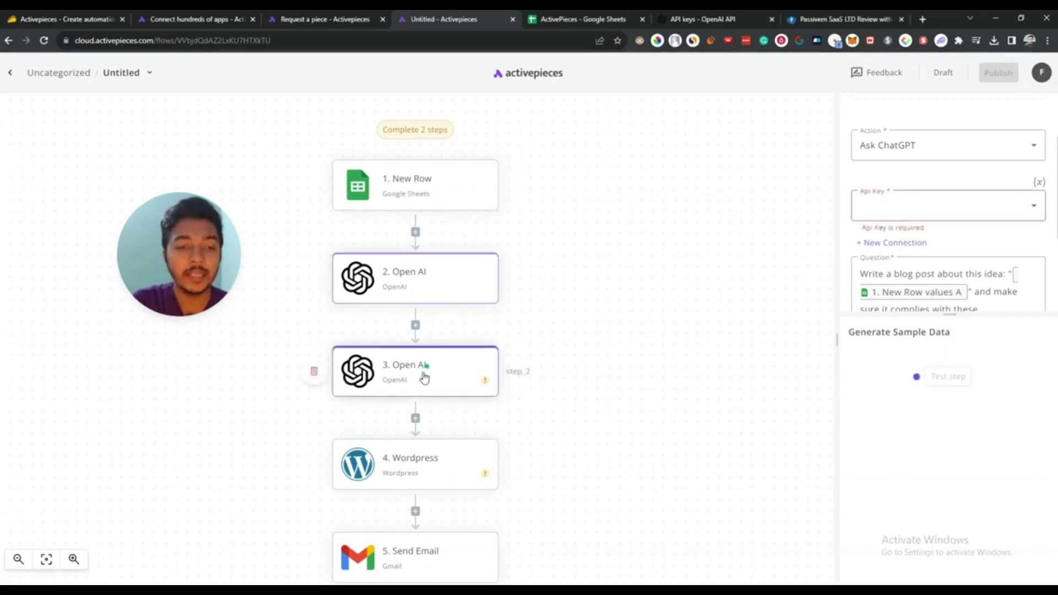
click(420, 457)
scroll(419, 458, down, 3)
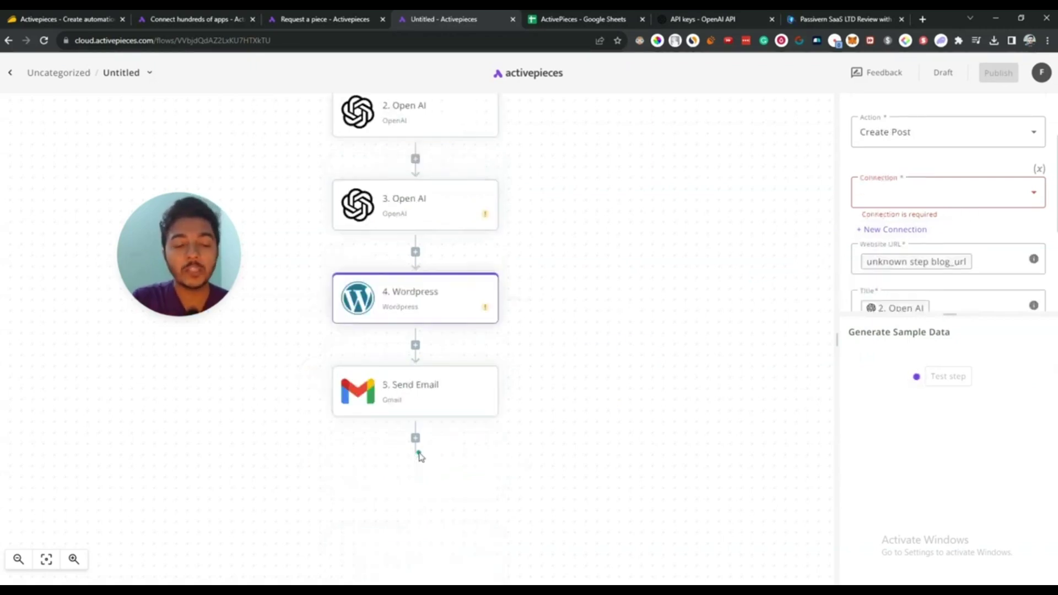
scroll(419, 455, up, 5)
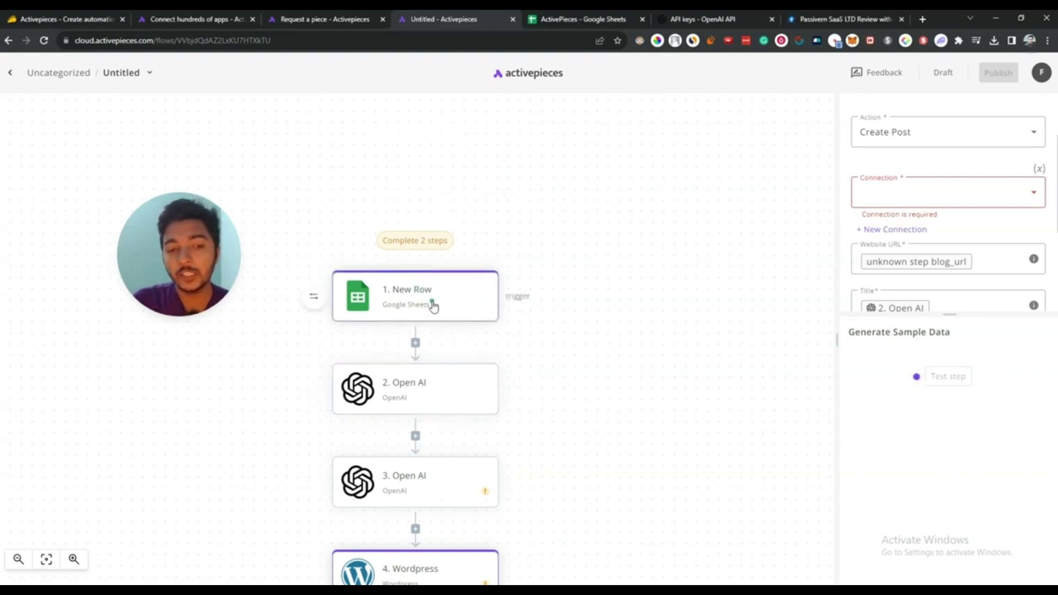
scroll(433, 306, down, 3)
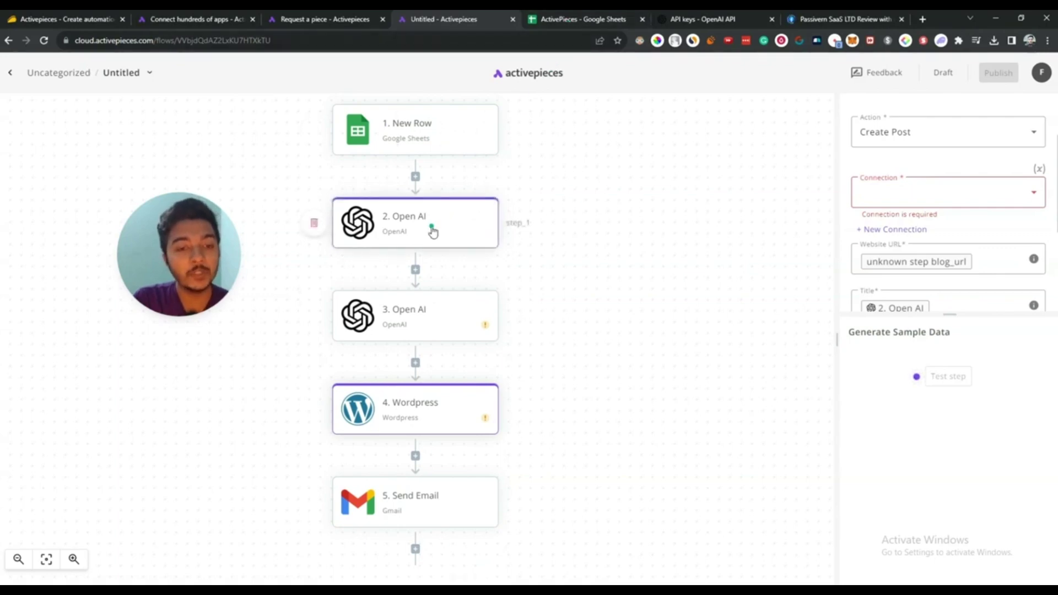
scroll(433, 243, down, 2)
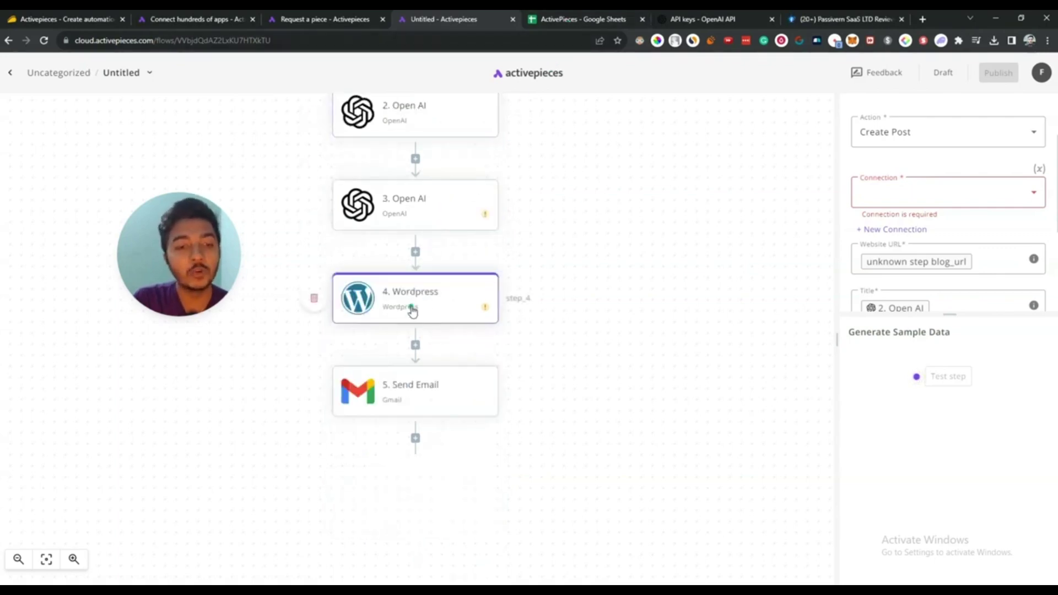
- Add a Delay step at the end of the flow, after the Send Email step
click(404, 393)
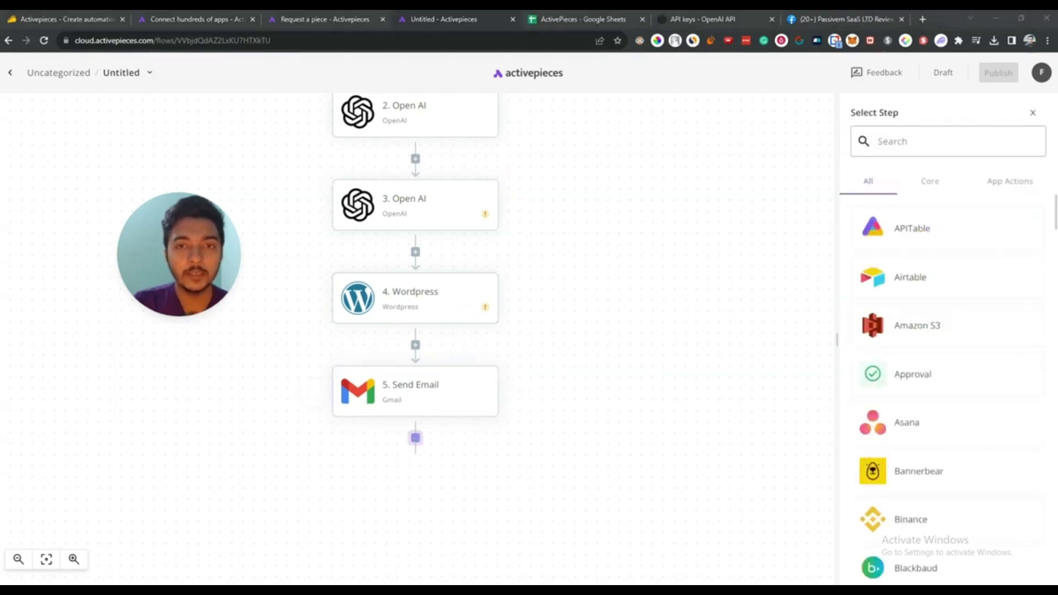
scroll(917, 228, down, 9)
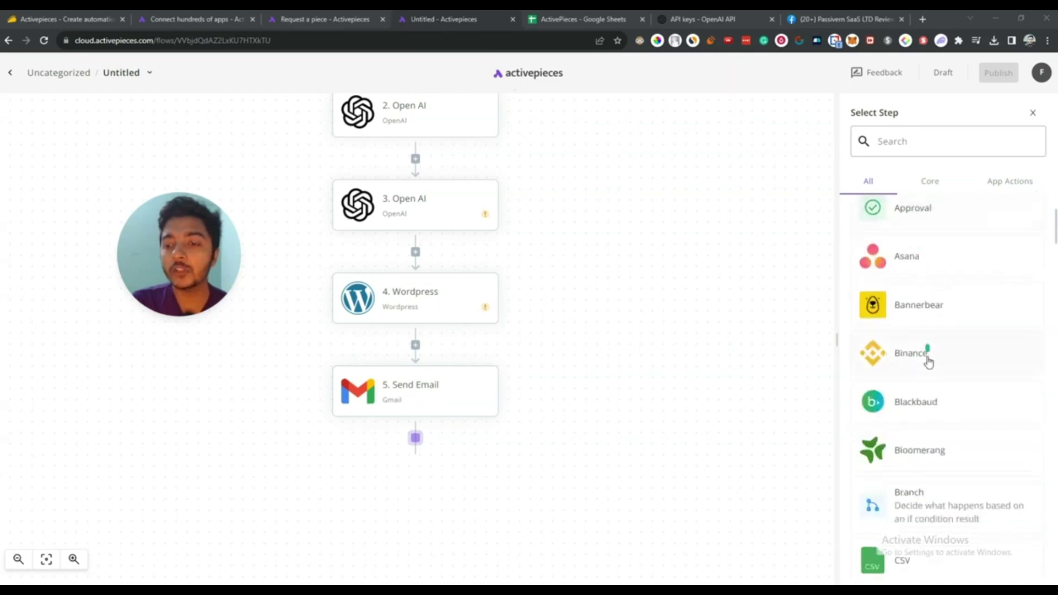
scroll(928, 367, up, 5)
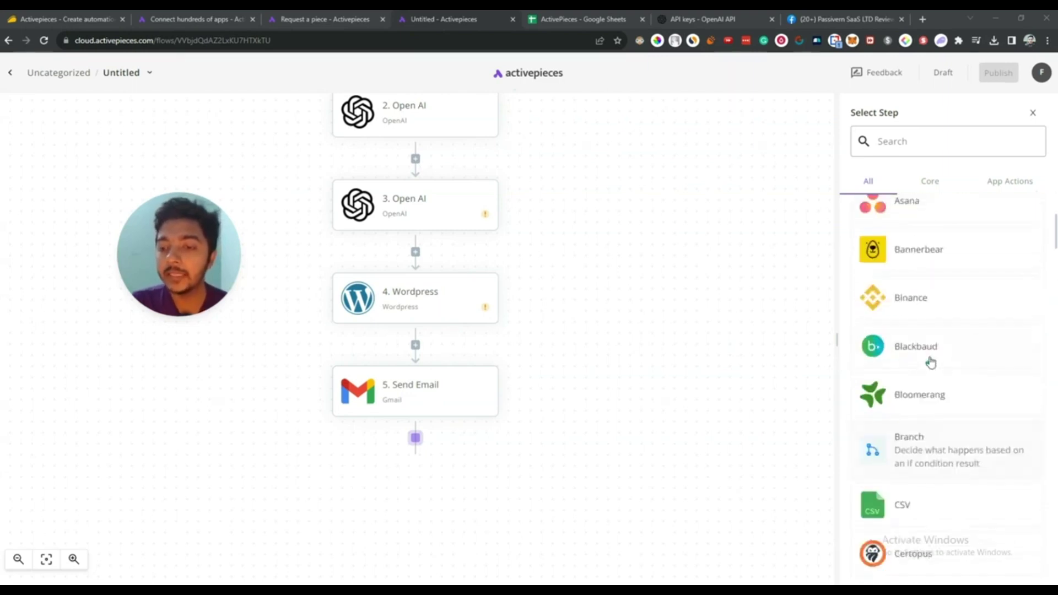
scroll(942, 353, down, 10)
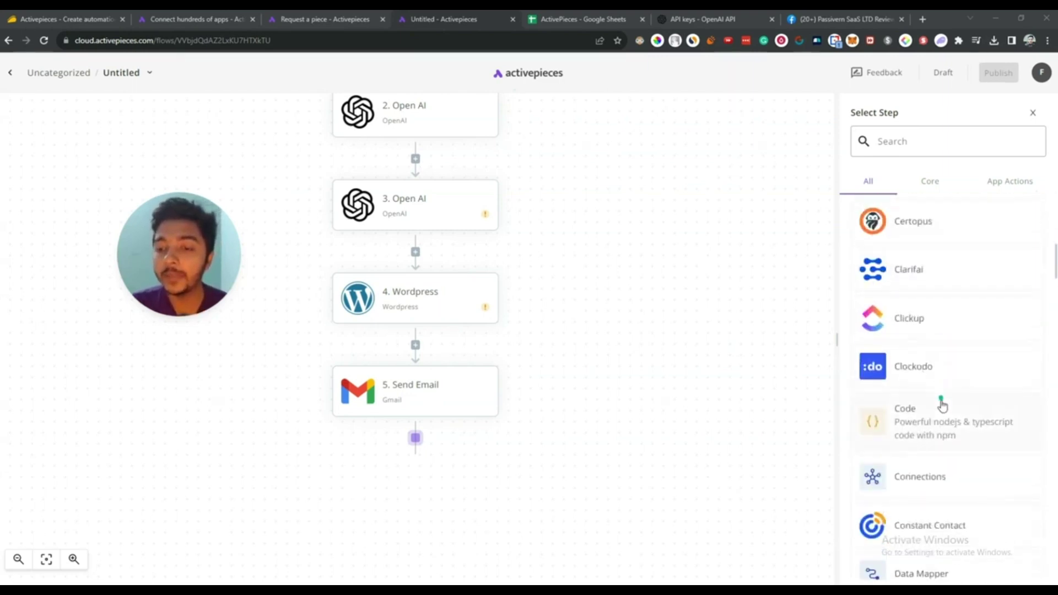
scroll(942, 400, down, 2)
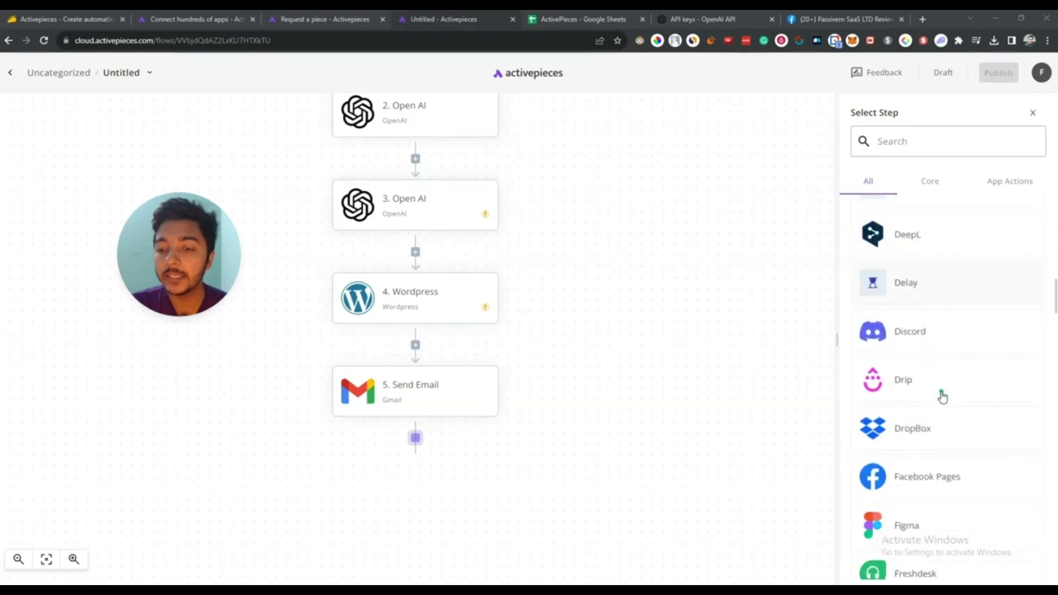
click(923, 288)
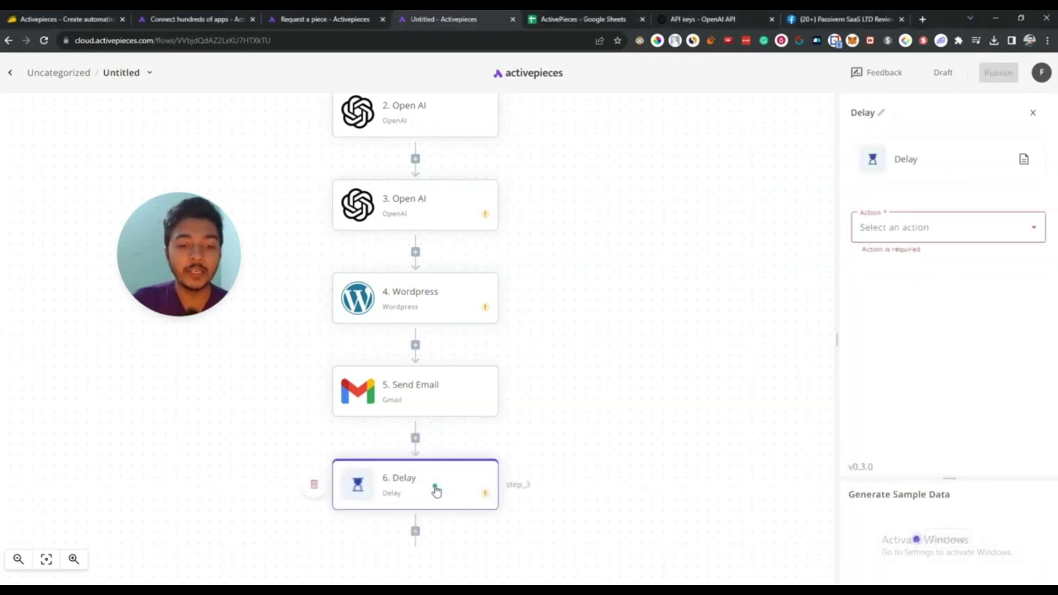
- Set the Delay step's action to Delay For with 67 seconds
click(924, 236)
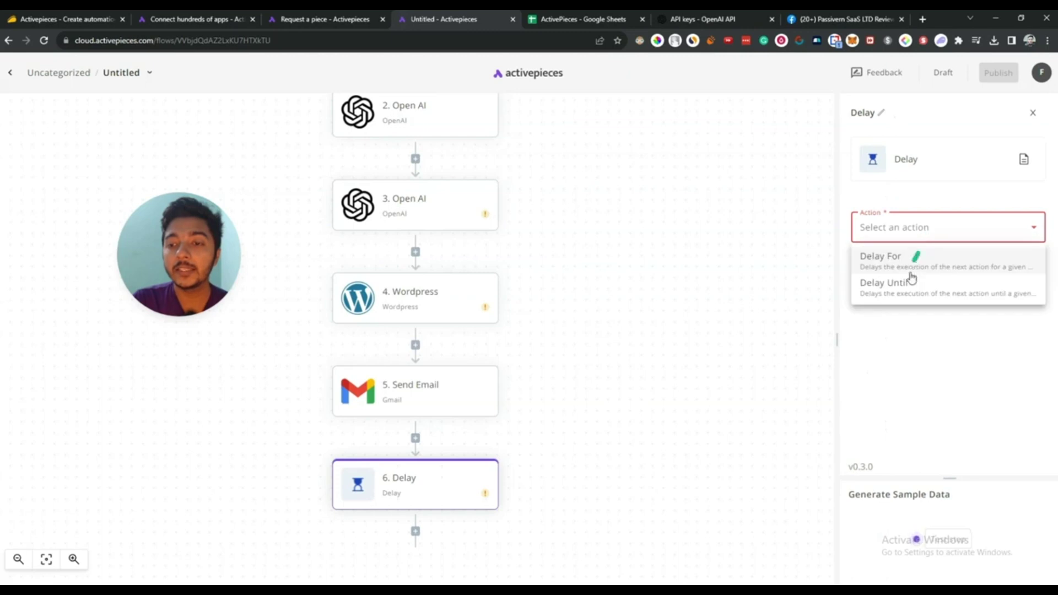
click(906, 268)
click(908, 271)
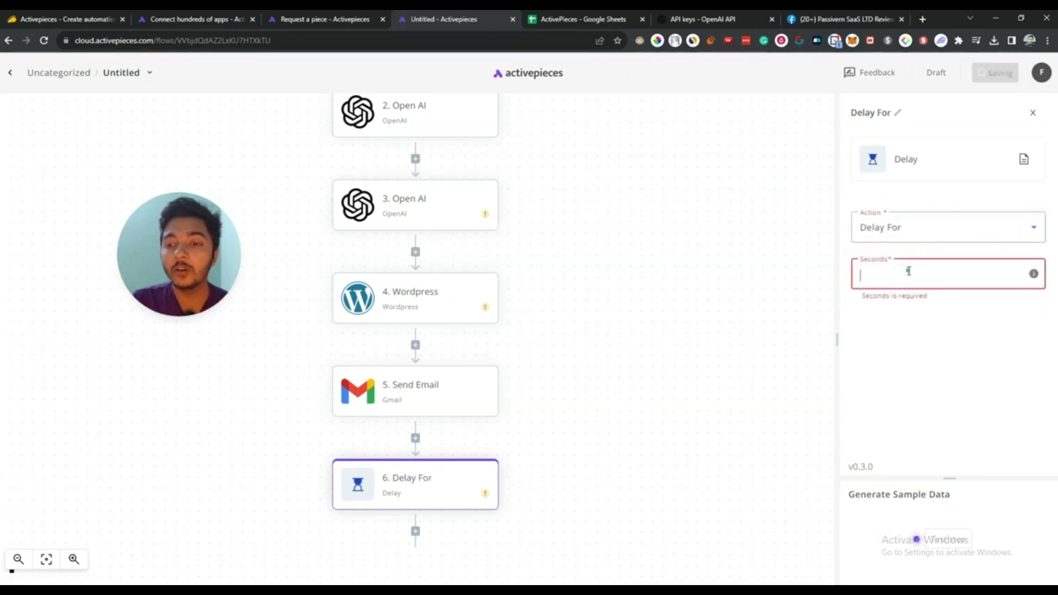
text(6)
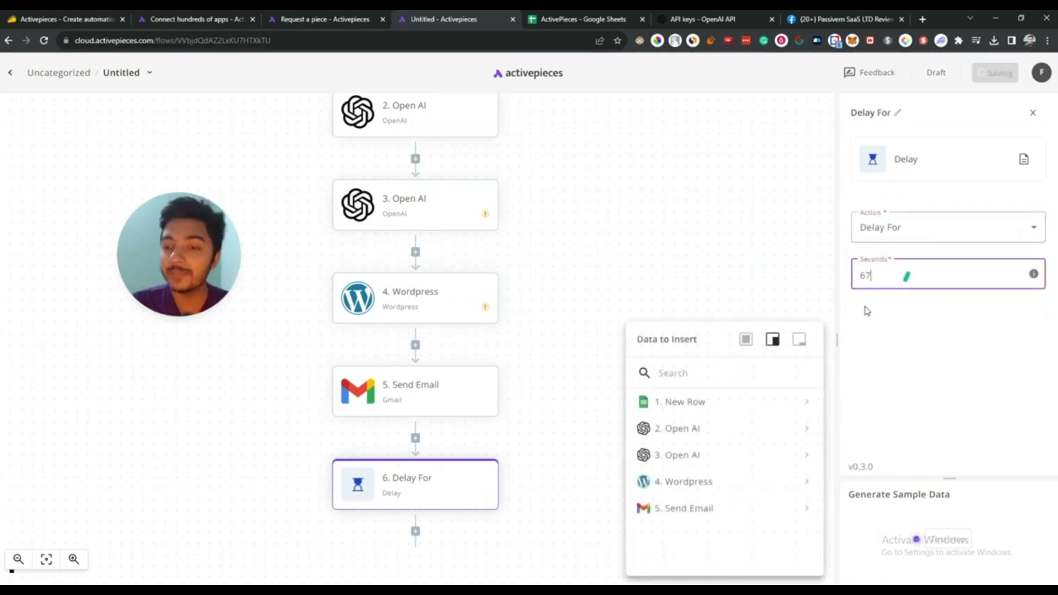
text(7)
click(713, 292)
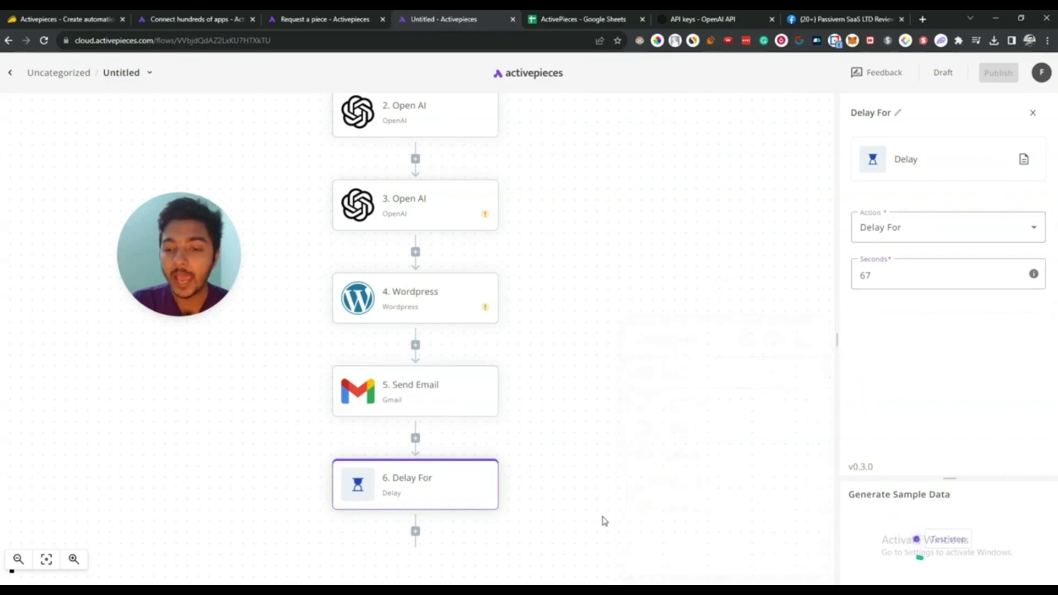
- Add a Facebook Pages step at the end of the flow, after the Delay For step
click(416, 532)
scroll(962, 341, down, 3)
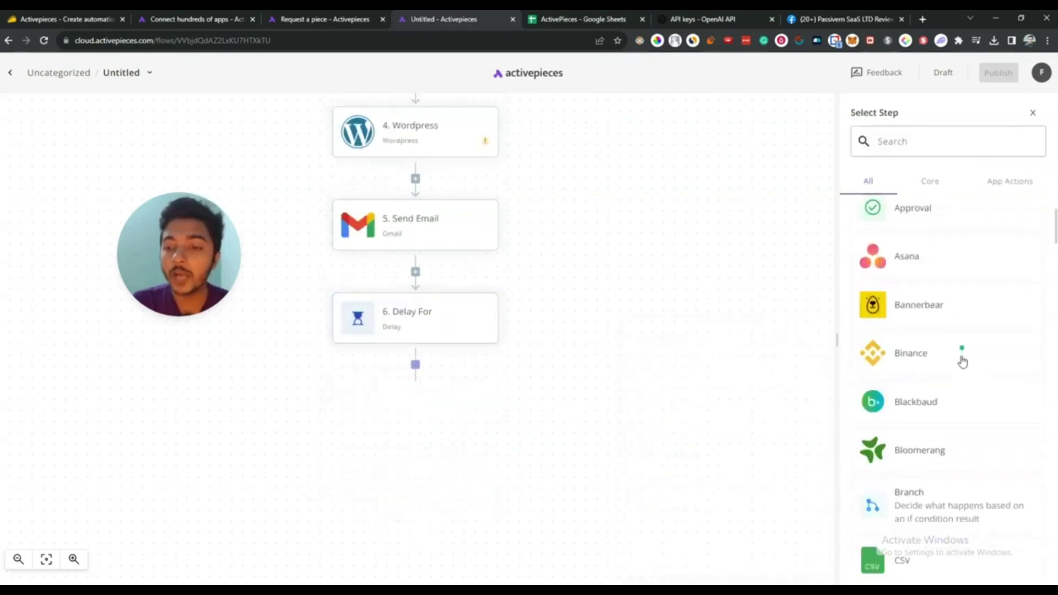
scroll(962, 374, down, 5)
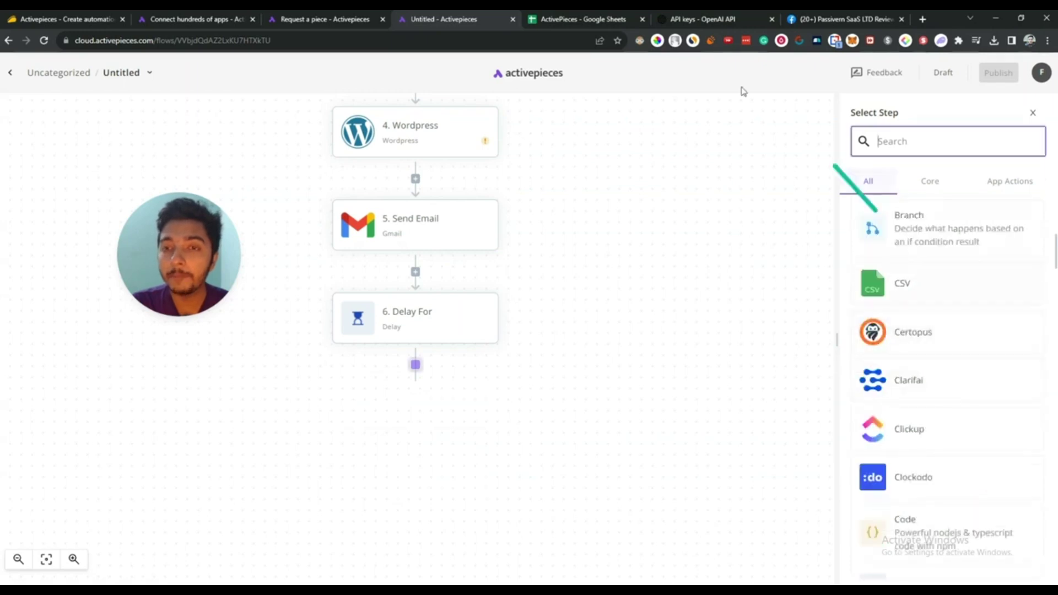
scroll(915, 385, down, 5)
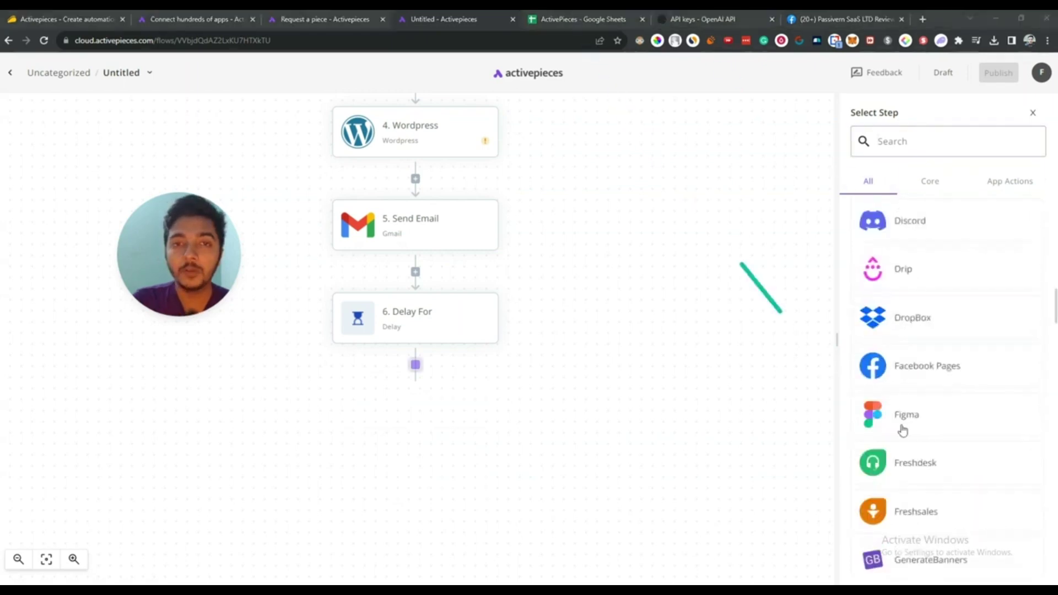
click(920, 380)
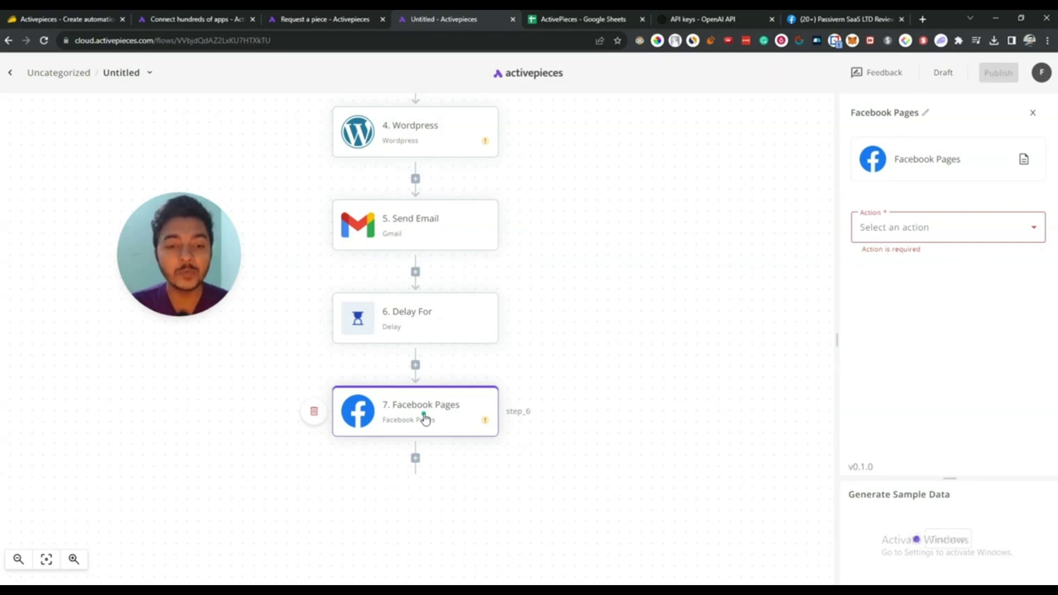
- View the actions available for the Facebook Pages step, leaving none selected, and review the whole flow from the trigger to the last step
click(976, 234)
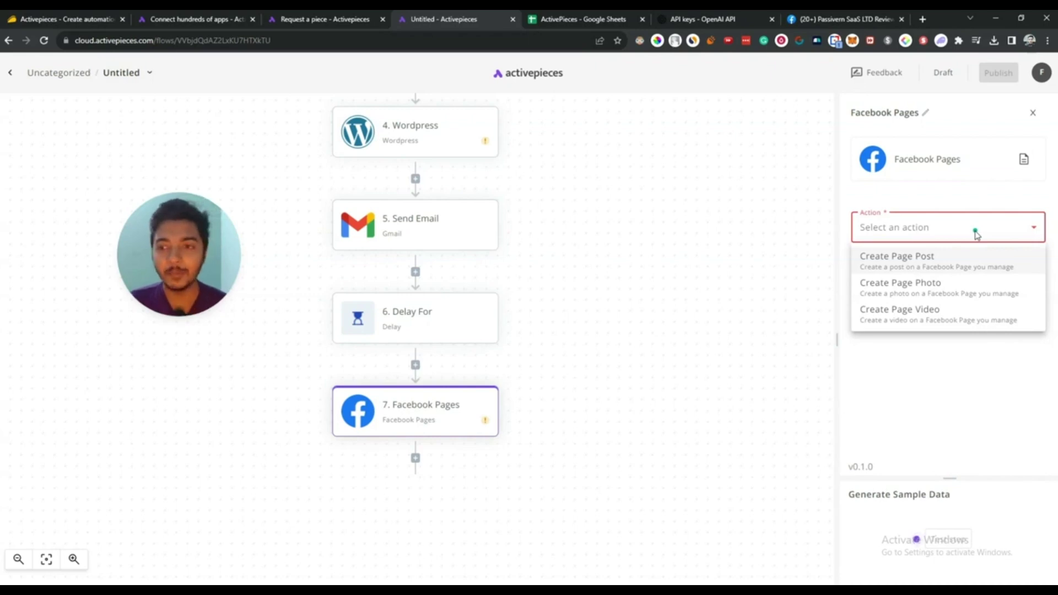
click(712, 247)
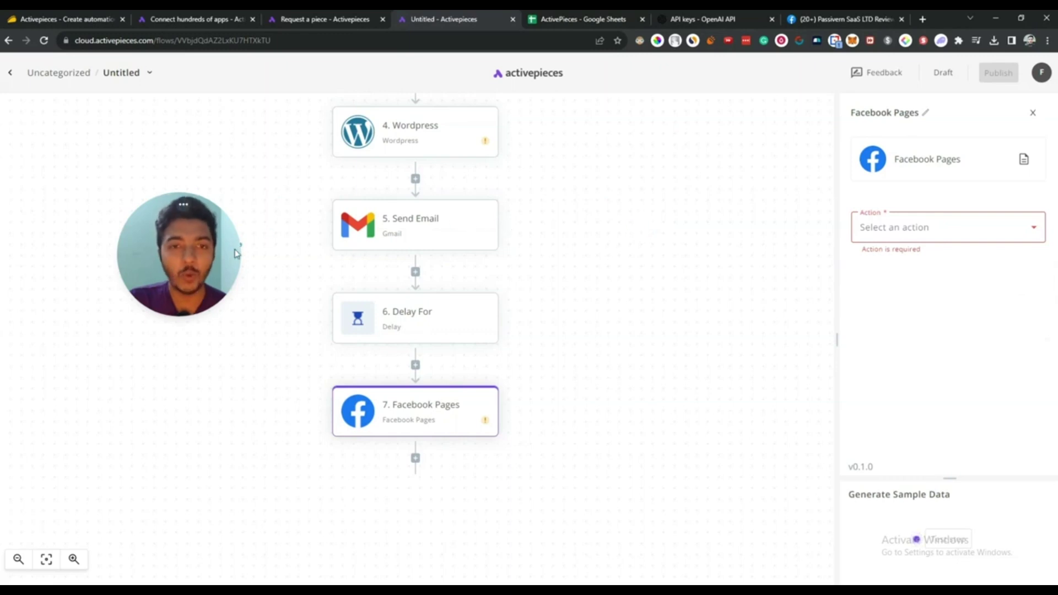
scroll(642, 276, up, 10)
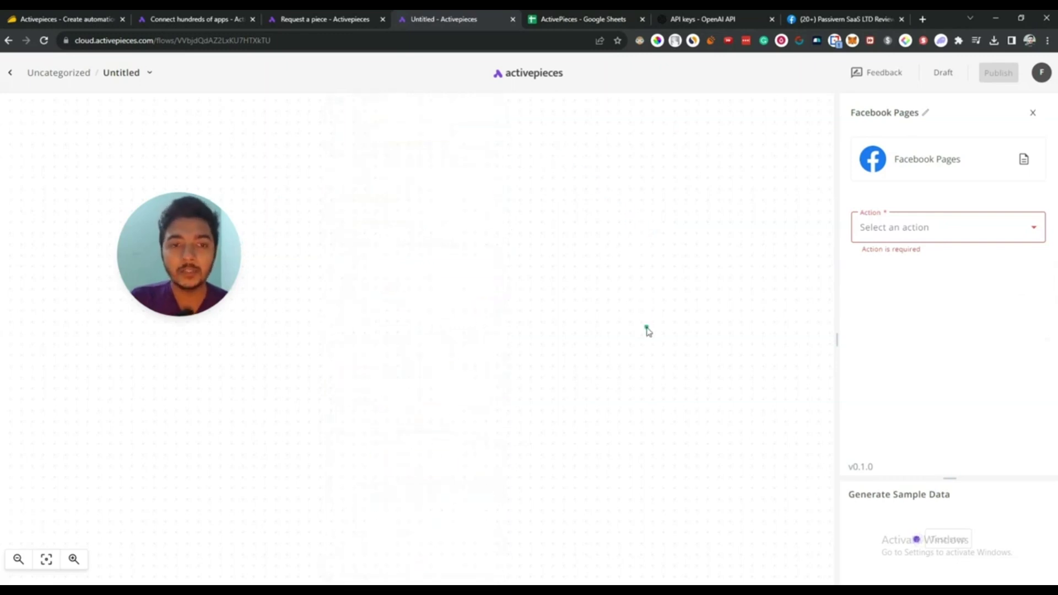
scroll(647, 330, down, 4)
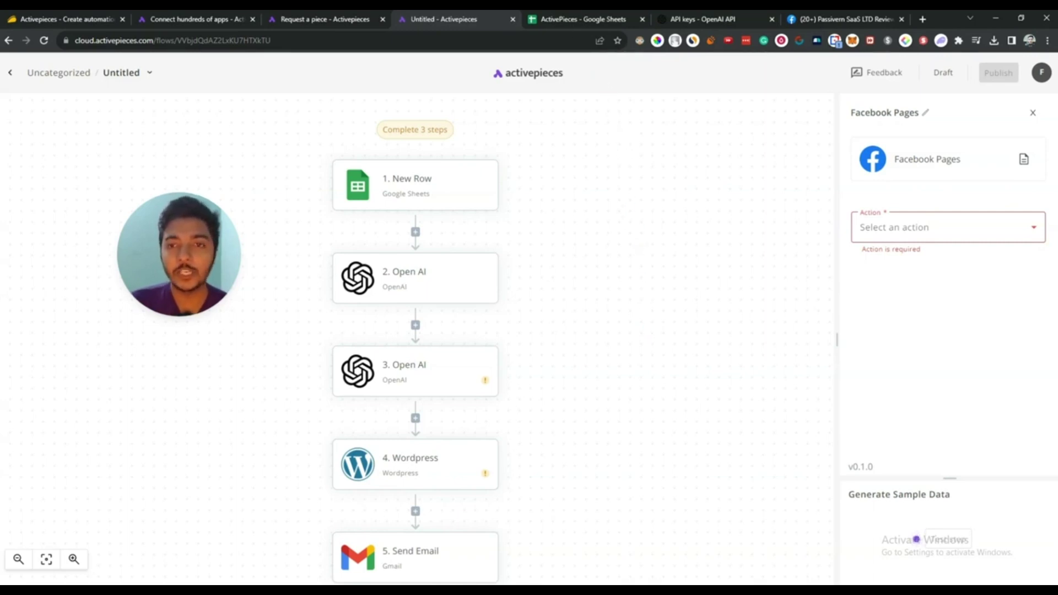
scroll(614, 279, down, 4)
scroll(551, 299, up, 1)
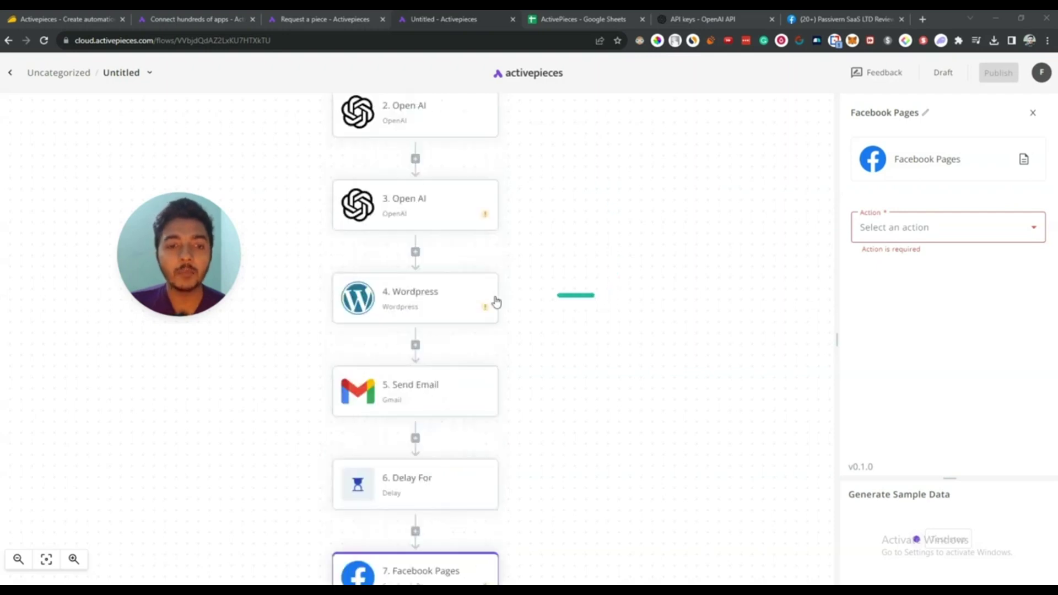
scroll(439, 309, down, 4)
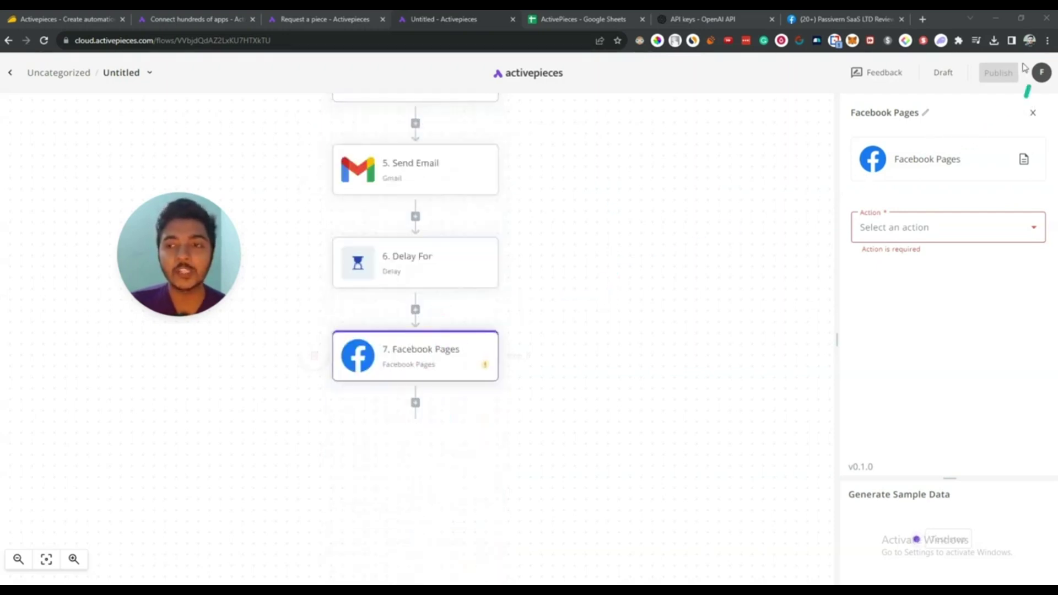
- Open the "Demo: The Gelato Factory" flow from My Flows, enable it, and return to the flow list
click(11, 73)
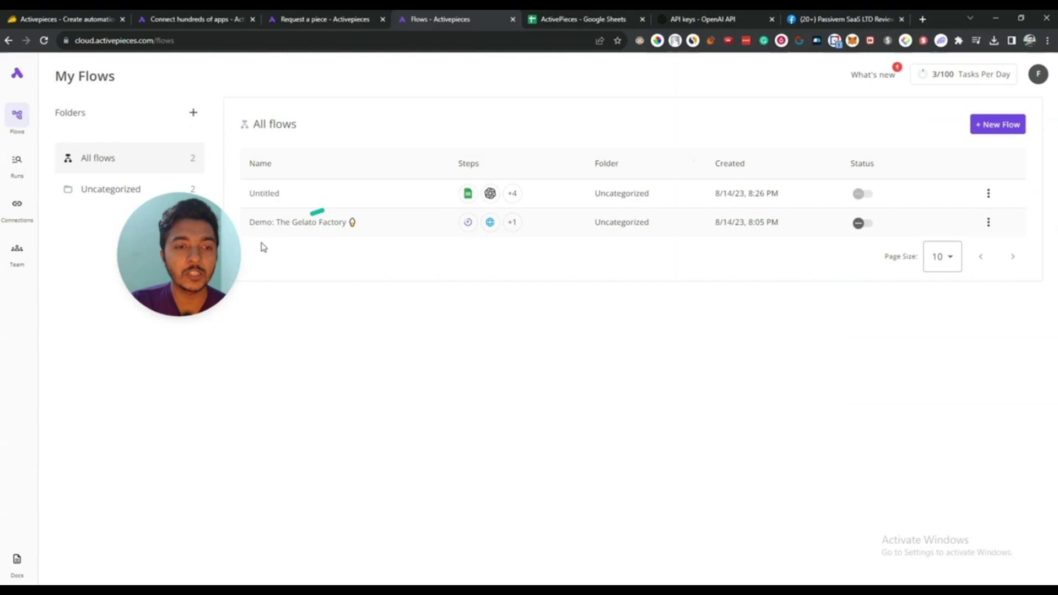
click(308, 222)
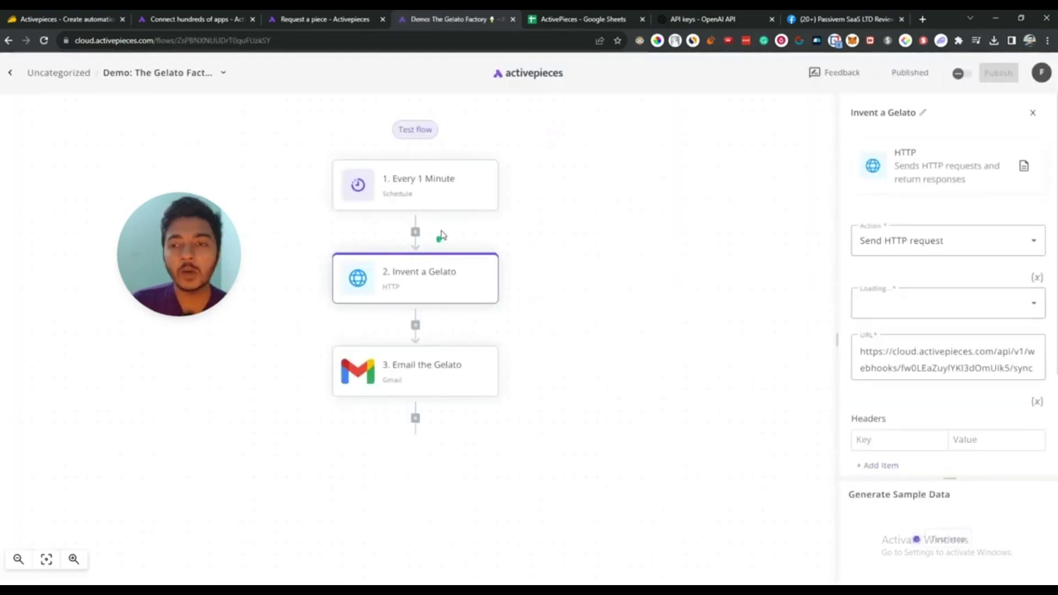
click(959, 77)
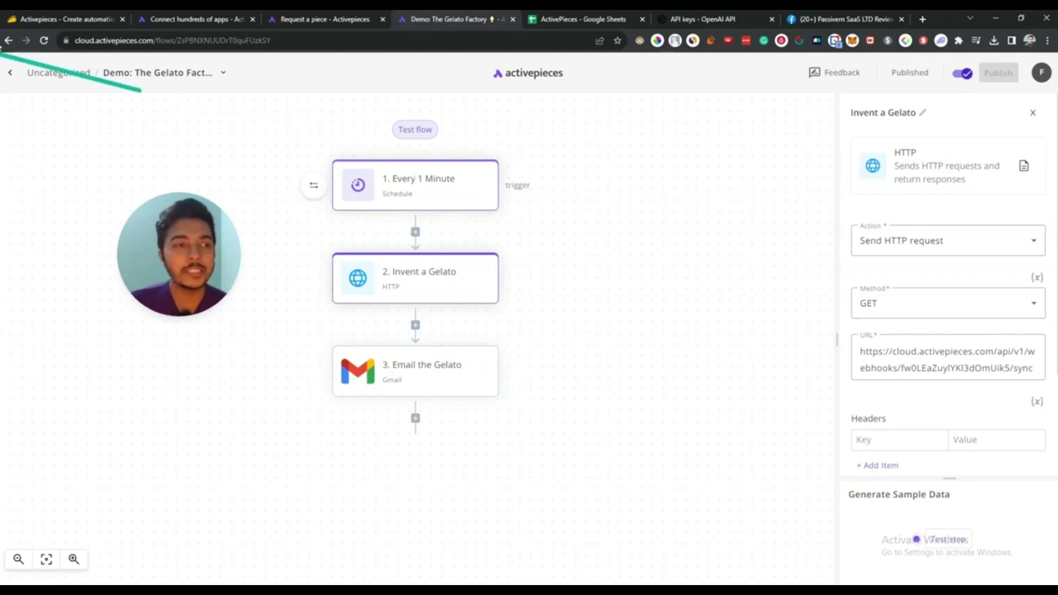
click(10, 72)
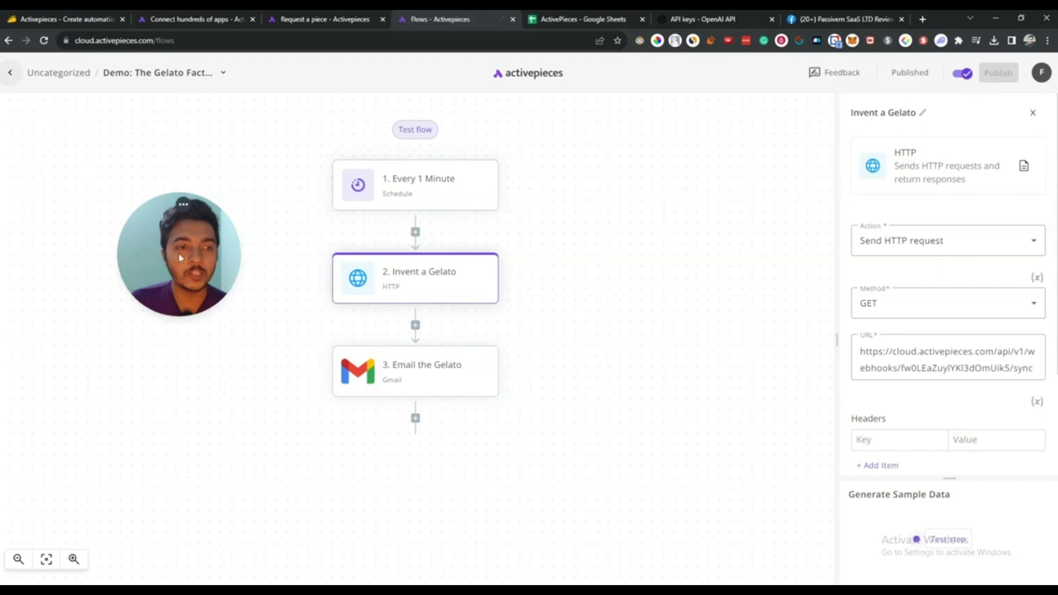
- Examine the number of available pieces in the Activepieces pieces directory, followed by the roadmap page for requesting a piece
click(193, 21)
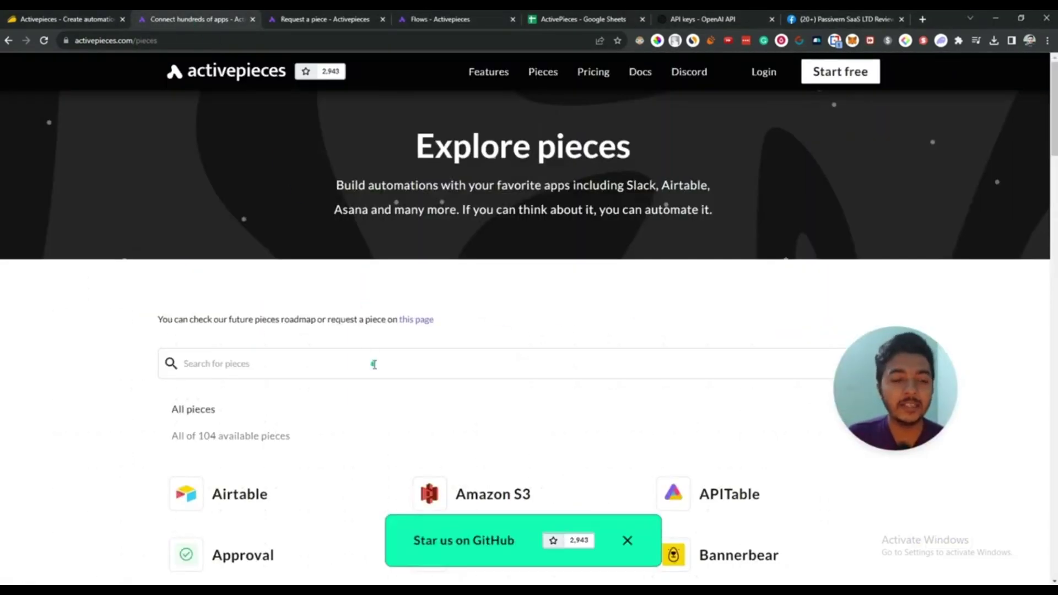
scroll(371, 361, down, 3)
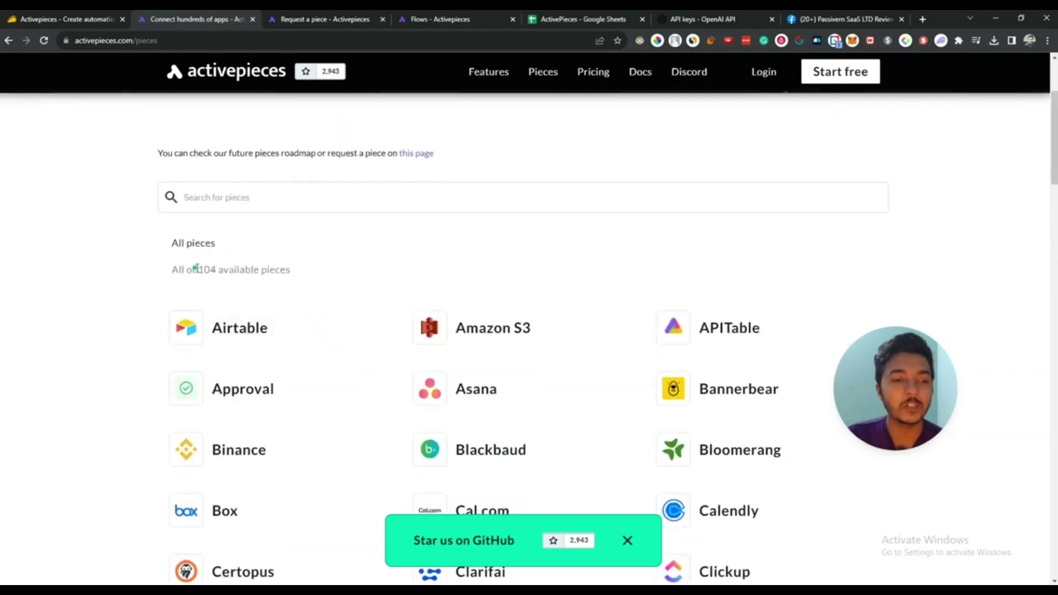
drag(200, 269, 314, 272)
scroll(316, 274, up, 2)
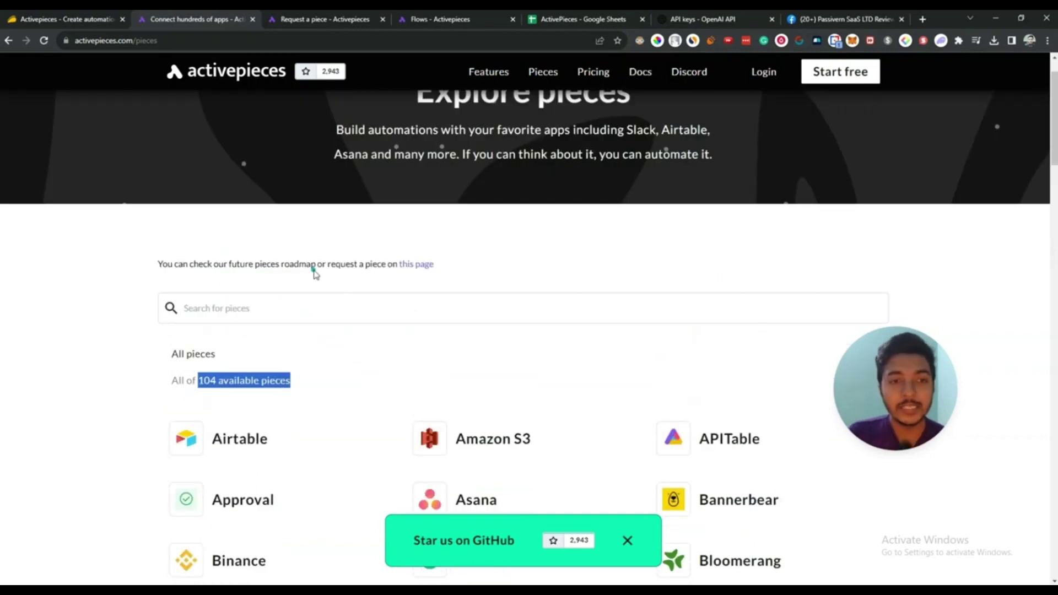
click(306, 22)
scroll(324, 302, down, 3)
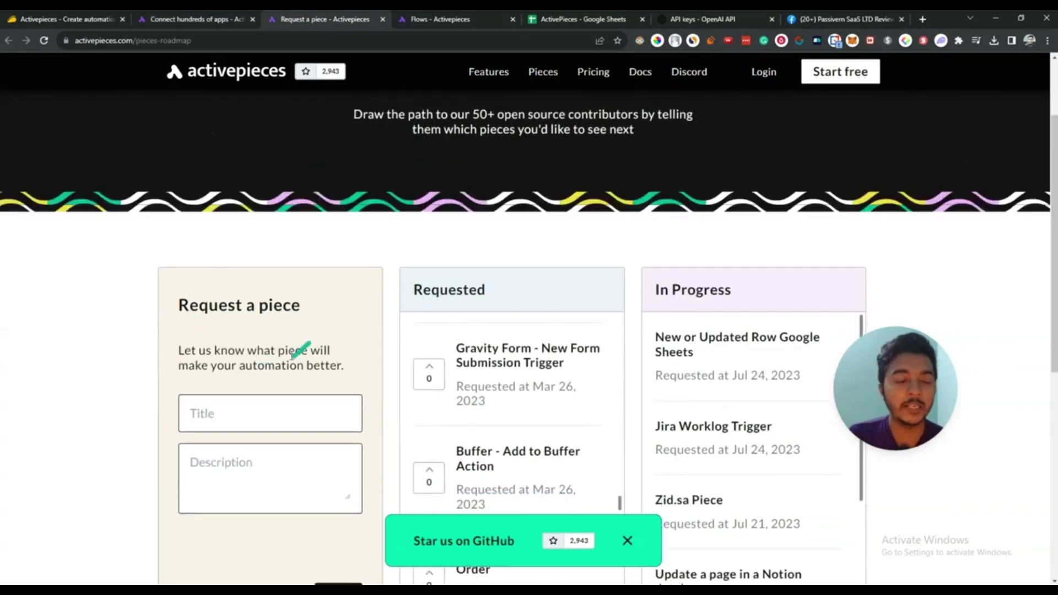
- Review the Runs, Connections and Team pages of the Activepieces account and return to My Flows
click(460, 25)
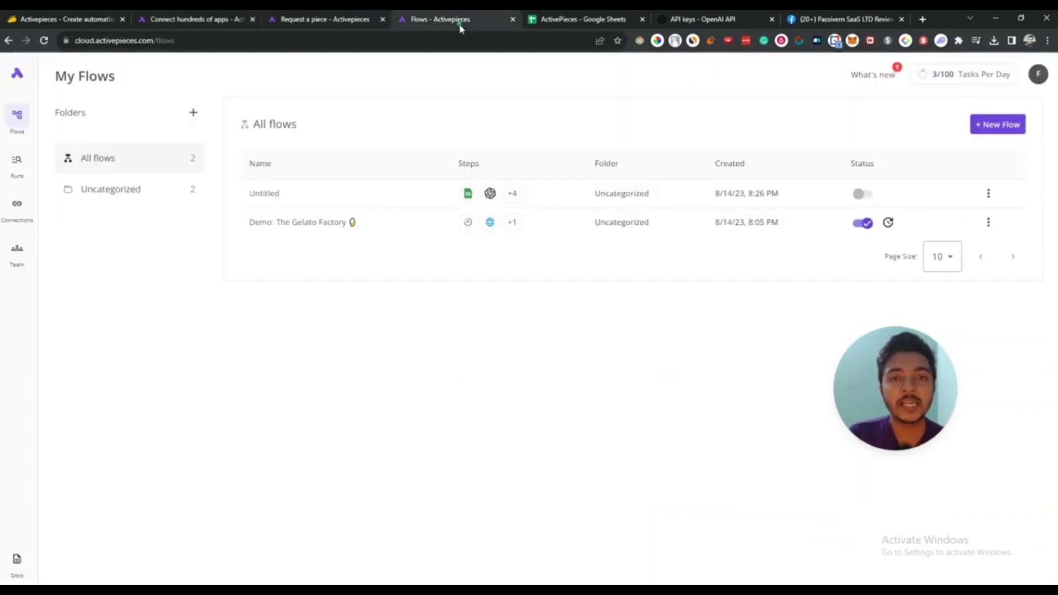
click(18, 165)
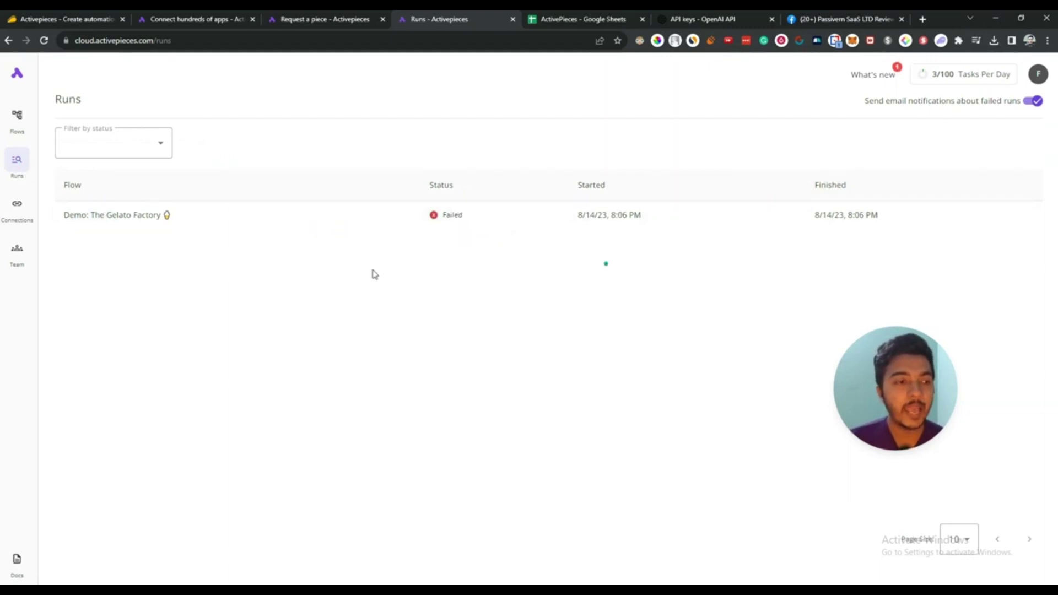
click(21, 205)
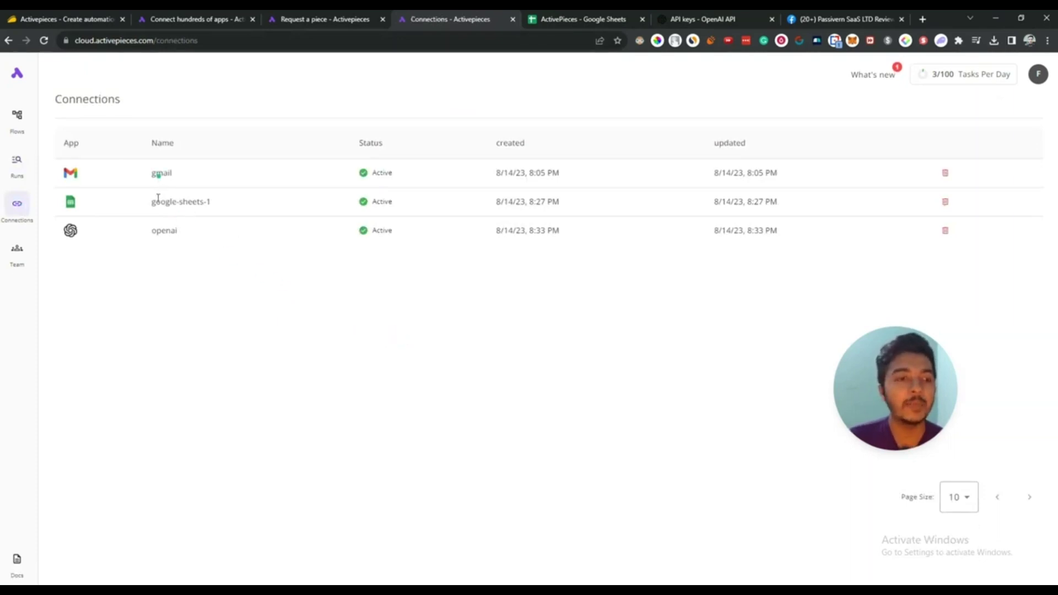
click(16, 249)
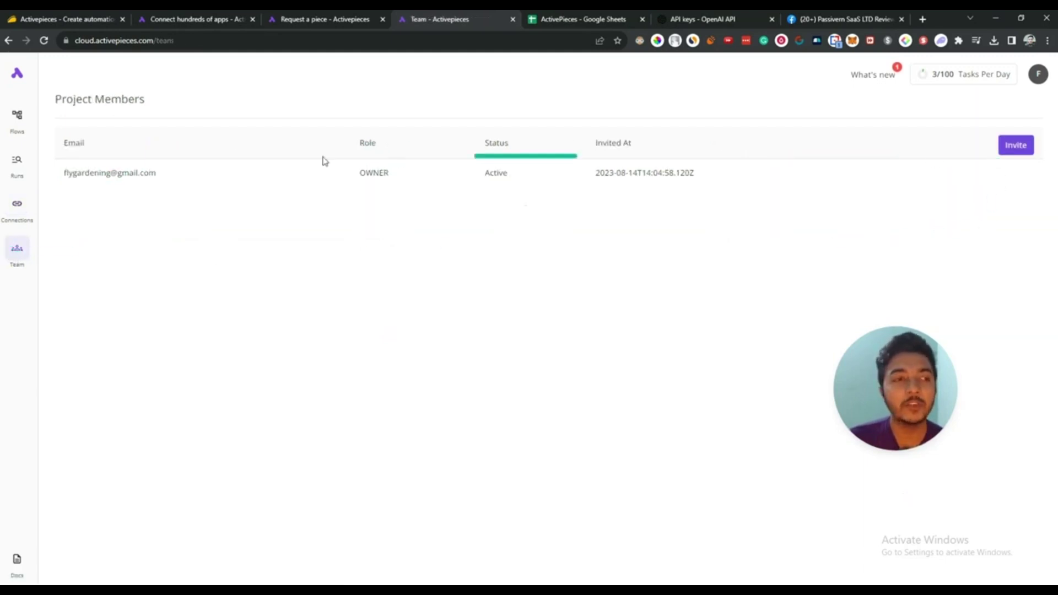
click(18, 114)
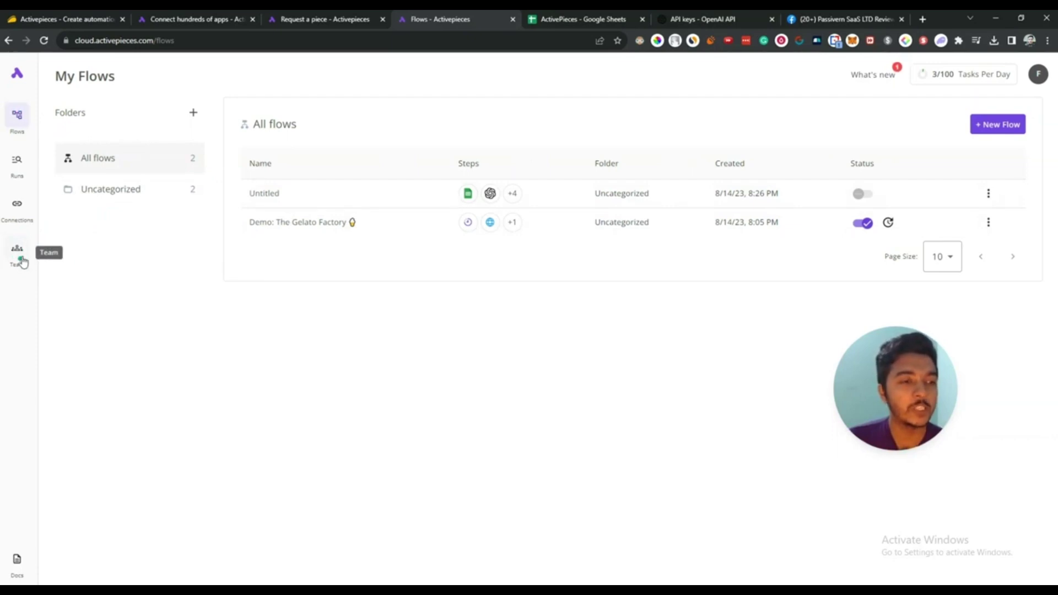
- Delete the gmail connection from the account's Connections, confirming with the word DELETE
click(18, 208)
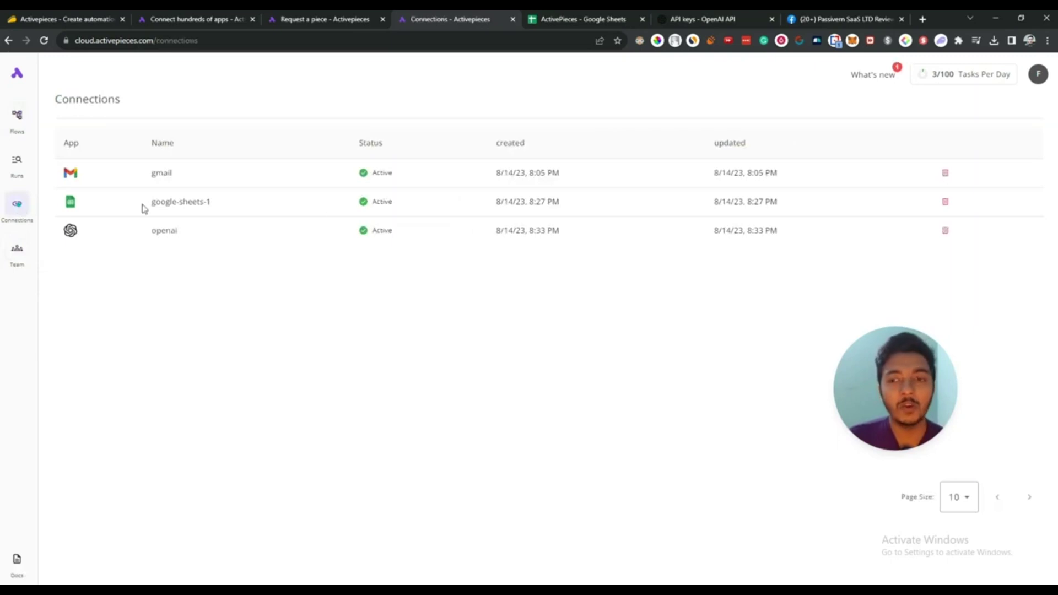
click(942, 175)
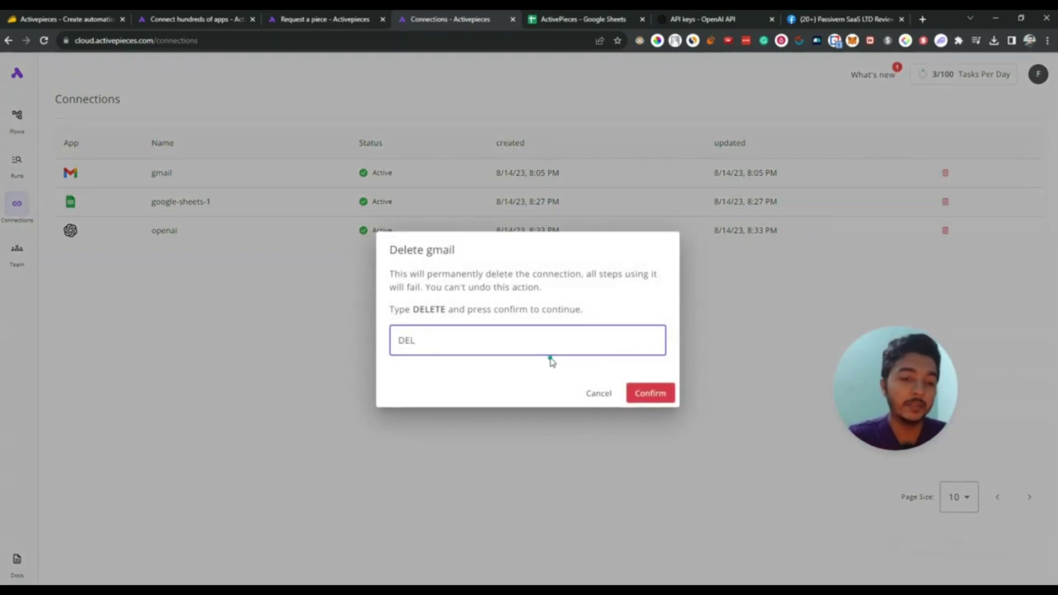
click(635, 392)
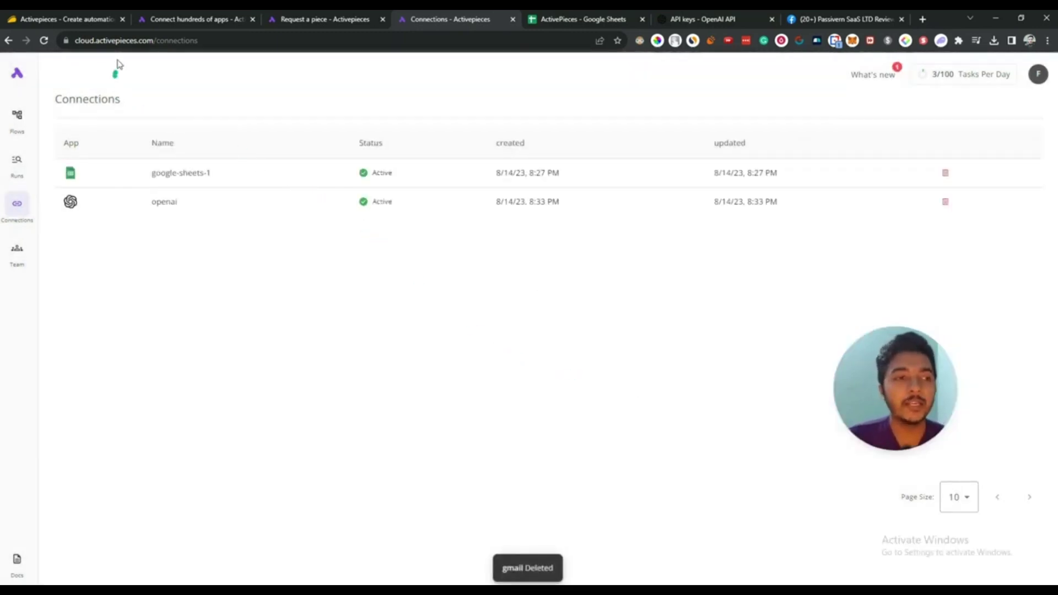
- Examine the Activepieces deal on AppSumo, from the overview to the License Tier 1, 2 and 3 prices and features
click(91, 23)
mouse_move(919, 397)
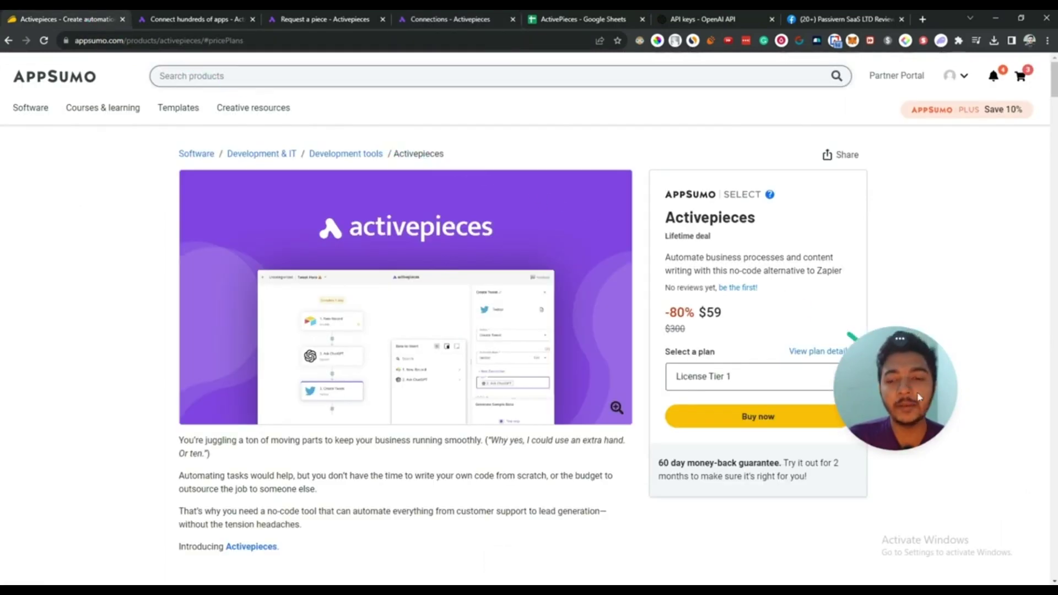
drag(912, 420, 974, 333)
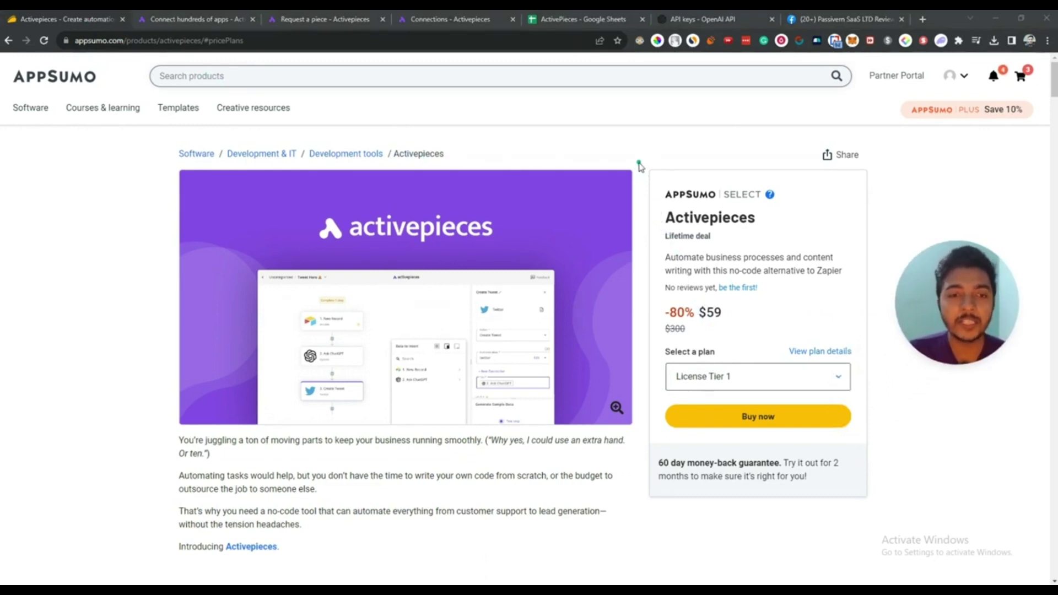
scroll(639, 166, down, 3)
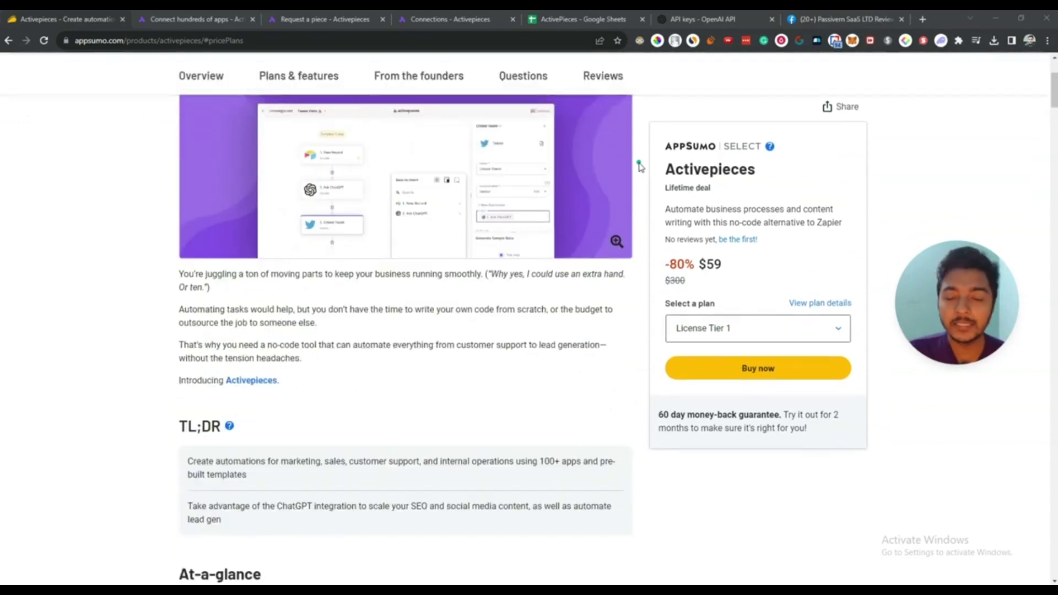
middle_click(638, 161)
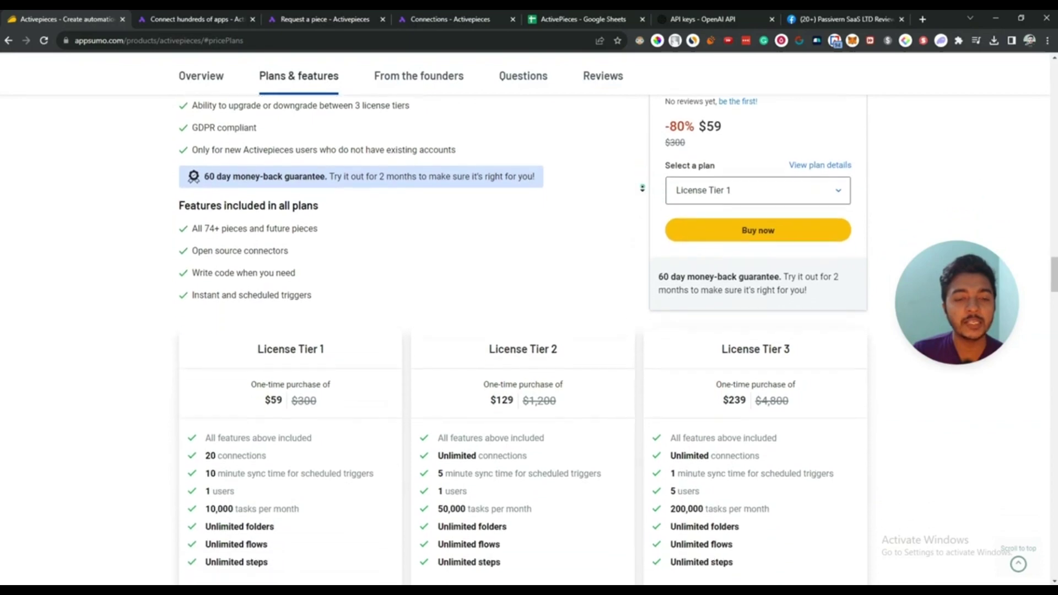
middle_click(644, 190)
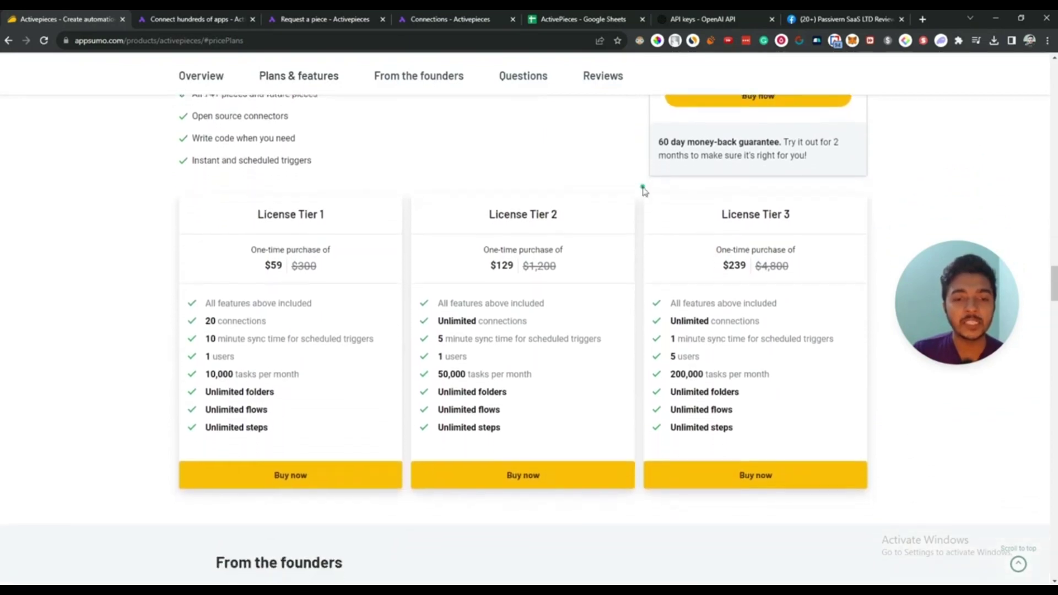